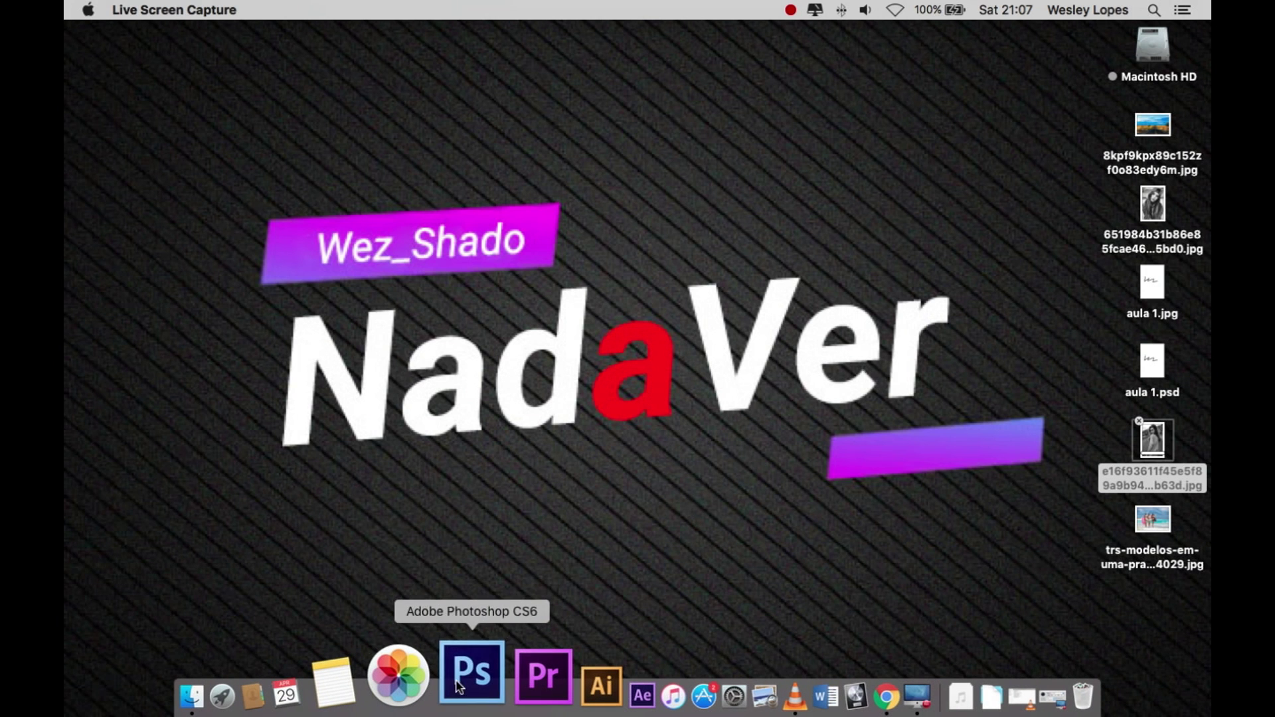
# - Launch Adobe Photoshop CS6 from the Dock and wait for the empty workspace
pyautogui.click(456, 679)
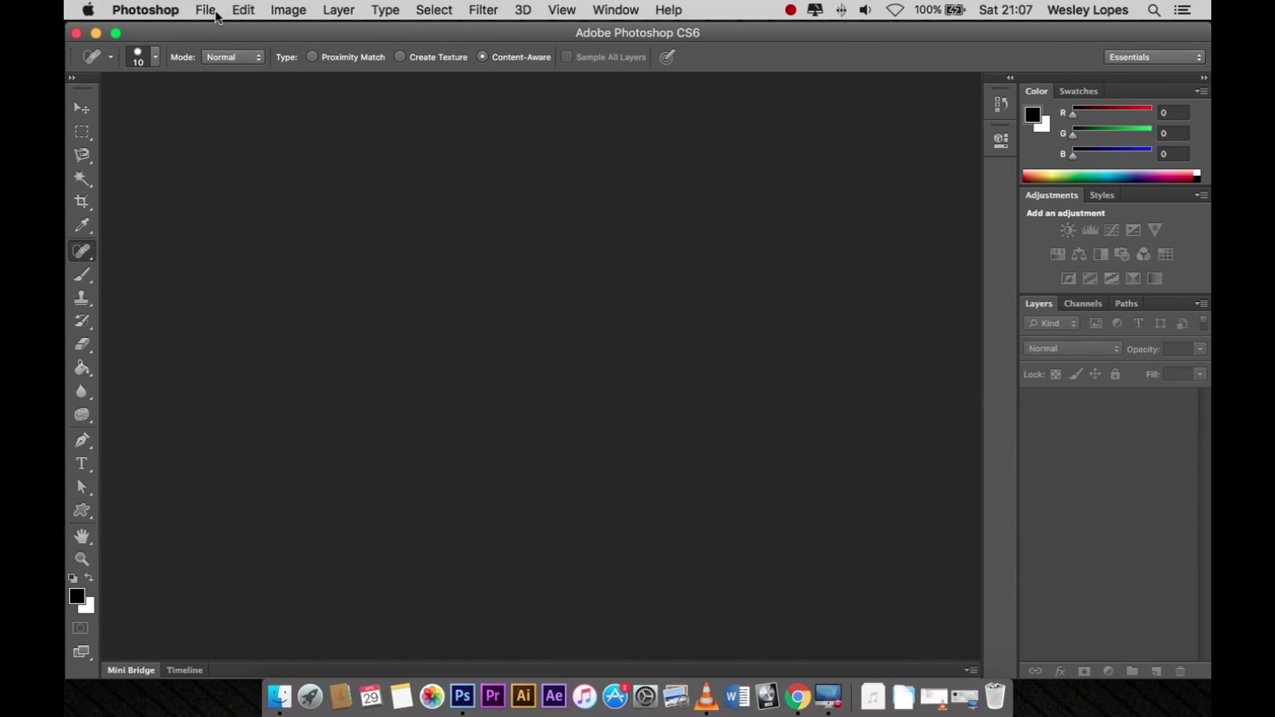
# - Open the black-and-white photo of the woman (e16f93611f…jpg) from the Desktop
pyautogui.click(217, 14)
pyautogui.click(228, 45)
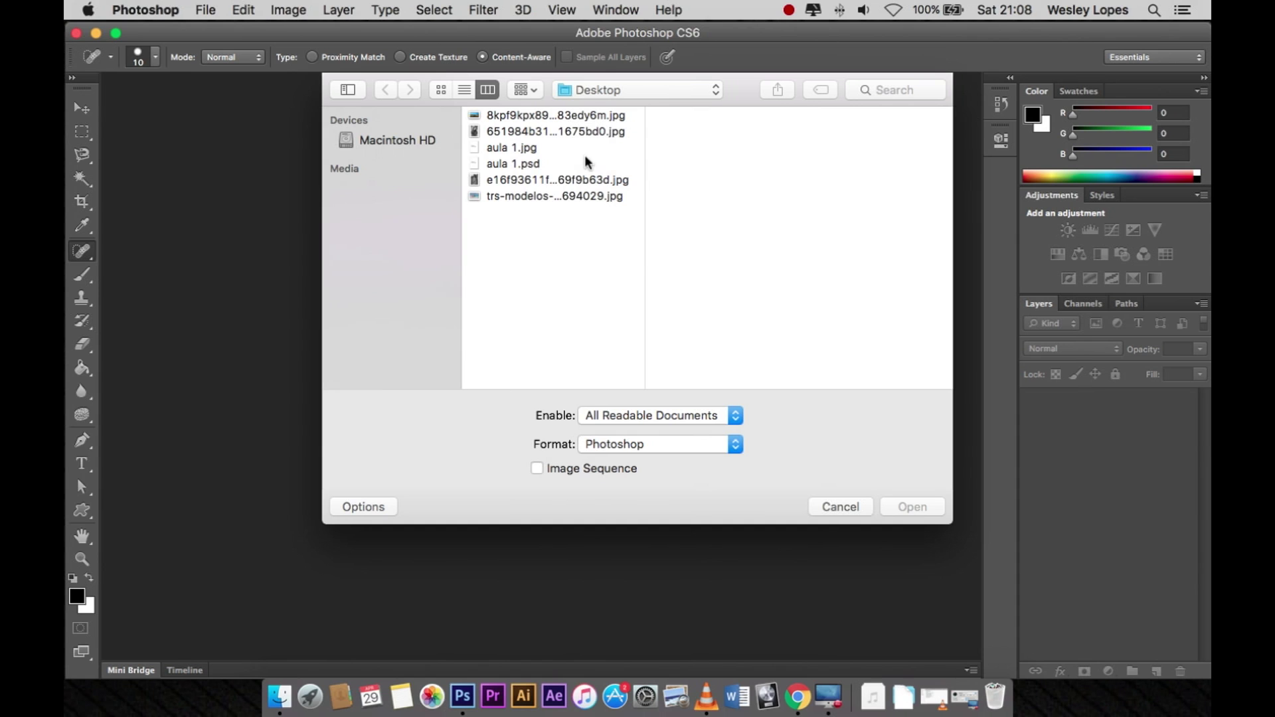
pyautogui.click(531, 132)
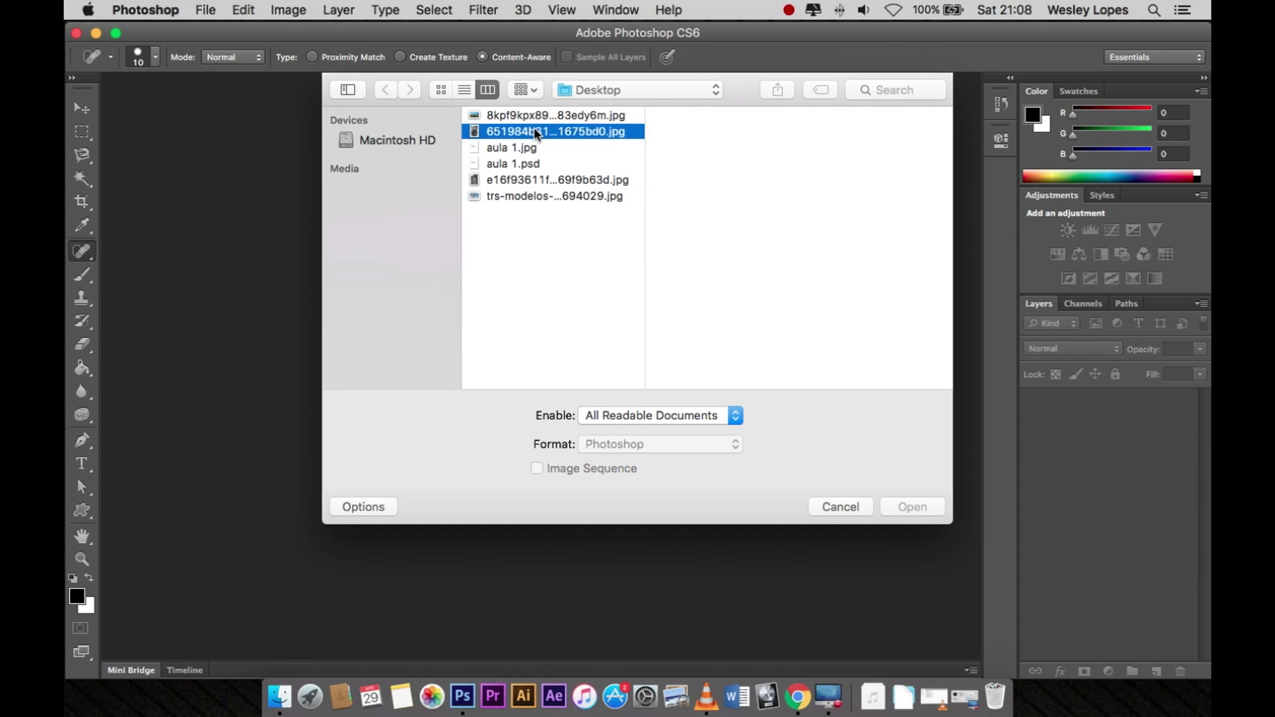
pyautogui.click(593, 179)
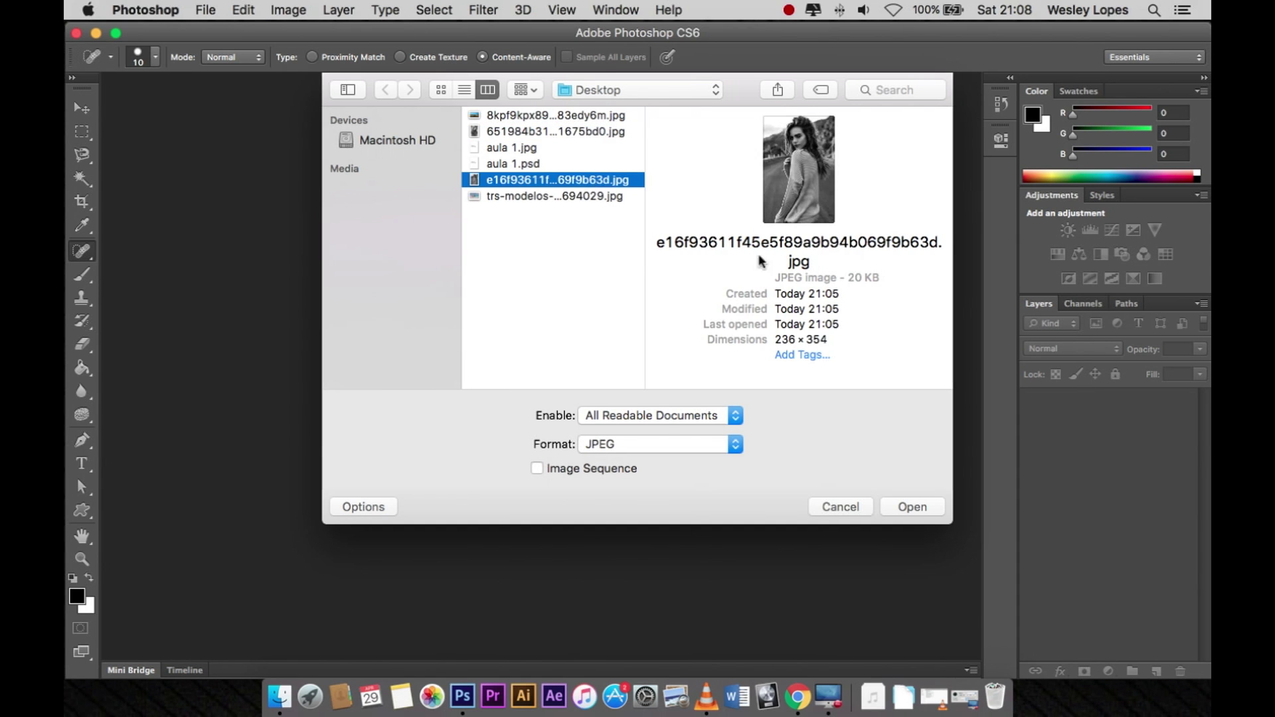
pyautogui.click(905, 508)
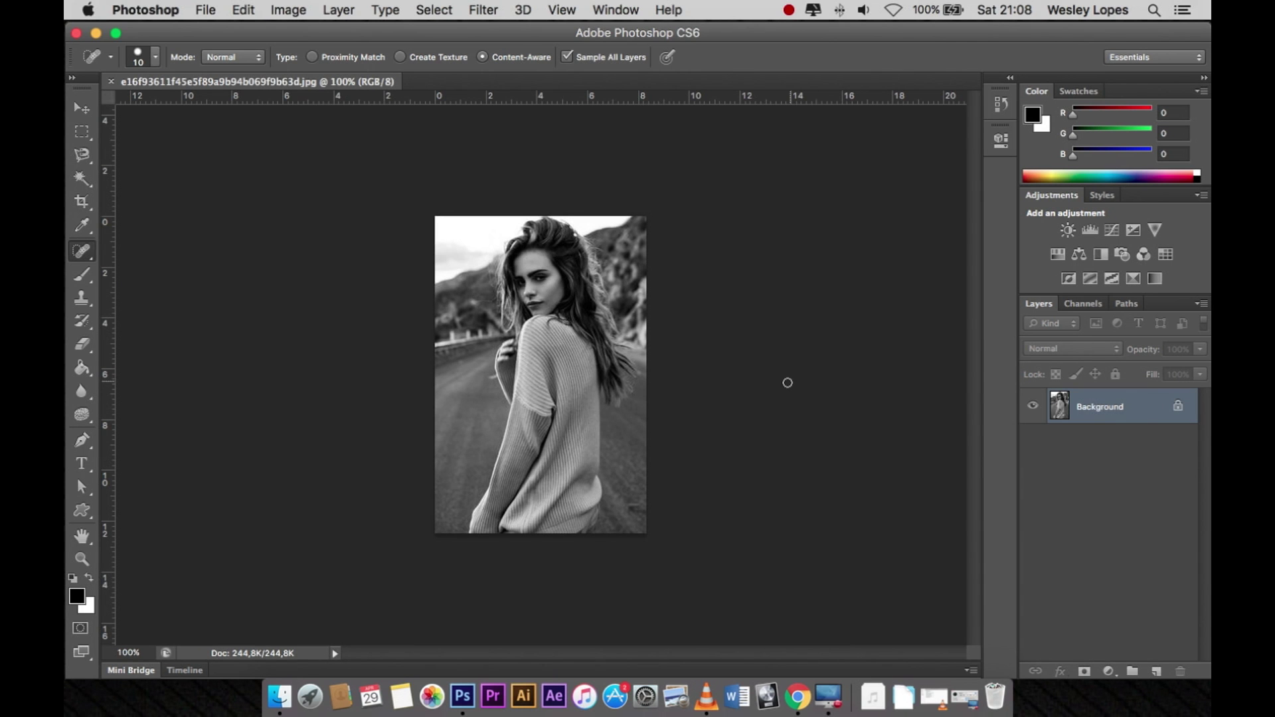
pyautogui.press('super+equal')
pyautogui.press('super+equal')
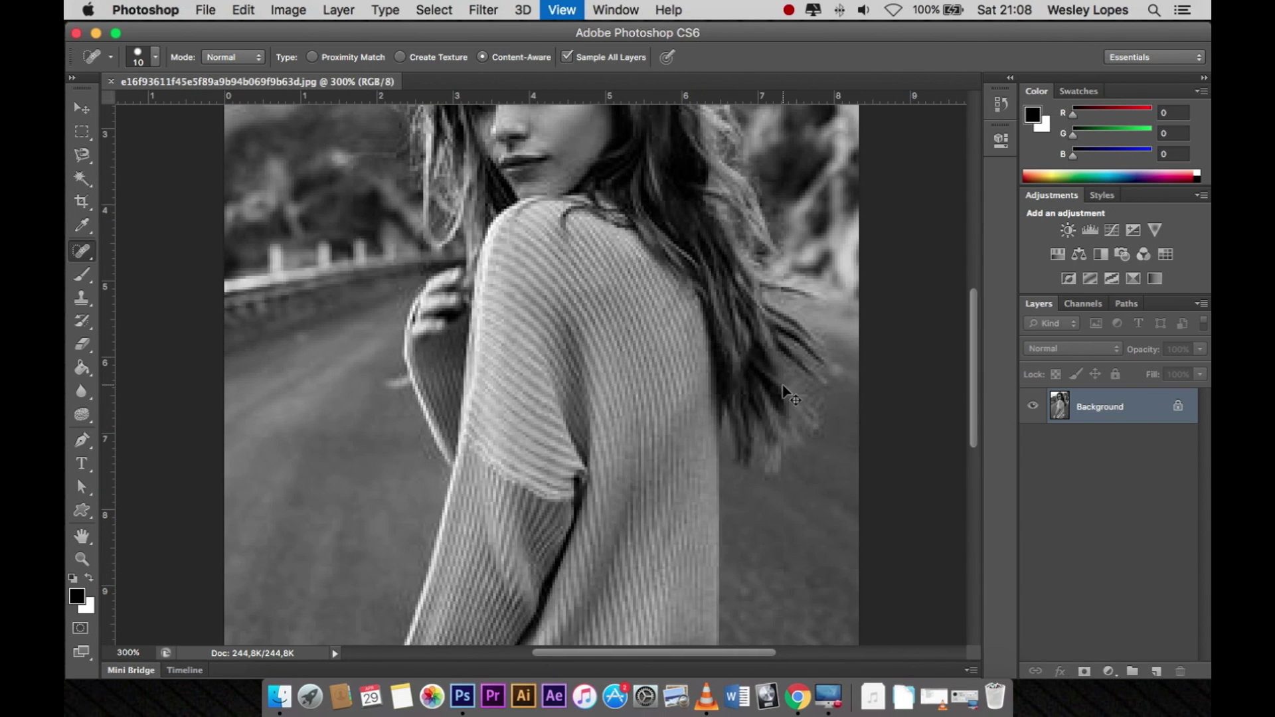
pyautogui.press('super+minus')
pyautogui.press('super+minus')
pyautogui.press('super+equal')
pyautogui.scroll(-2, 782, 392)
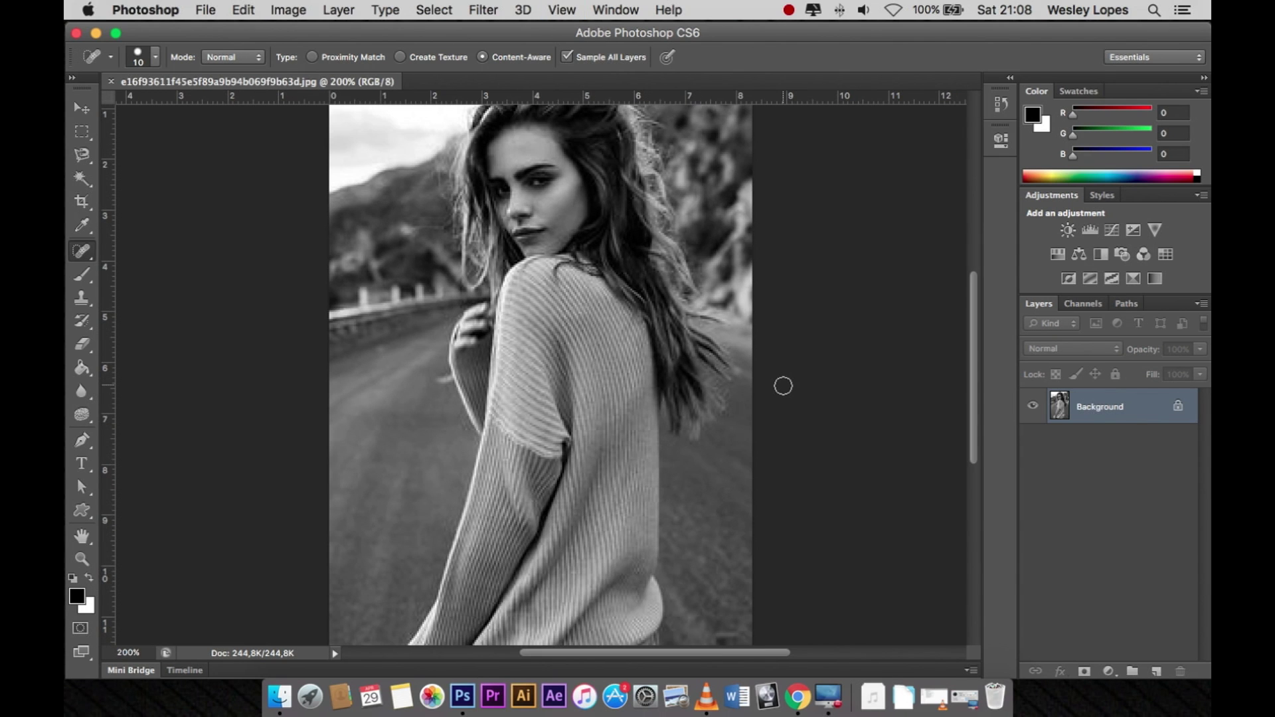
pyautogui.scroll(-2, 780, 388)
pyautogui.scroll(-5, 775, 385)
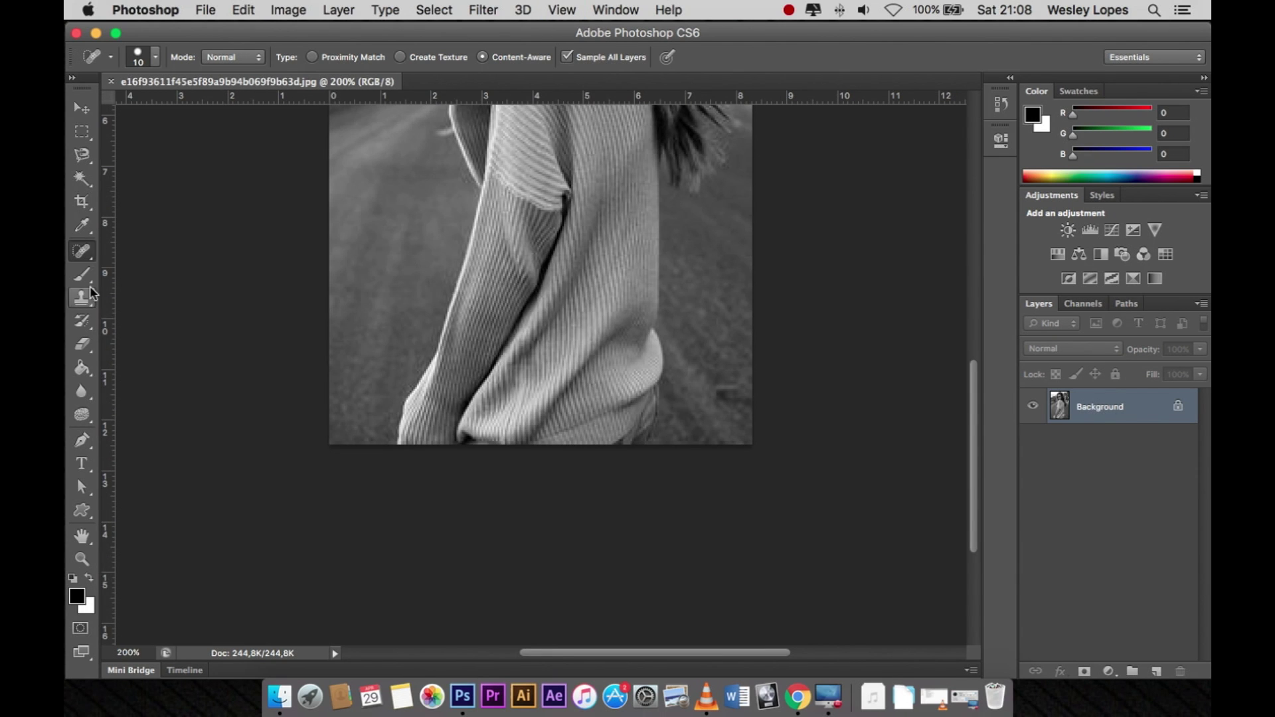
pyautogui.click(94, 438)
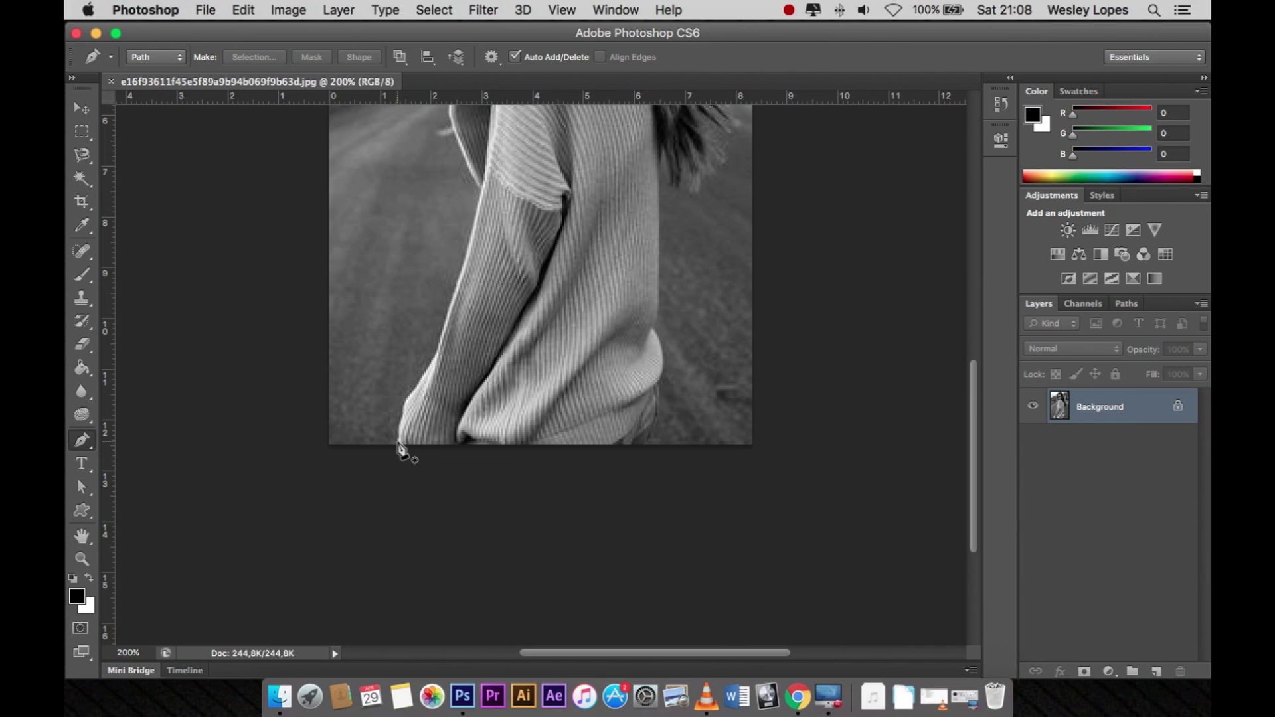
pyautogui.click(79, 103)
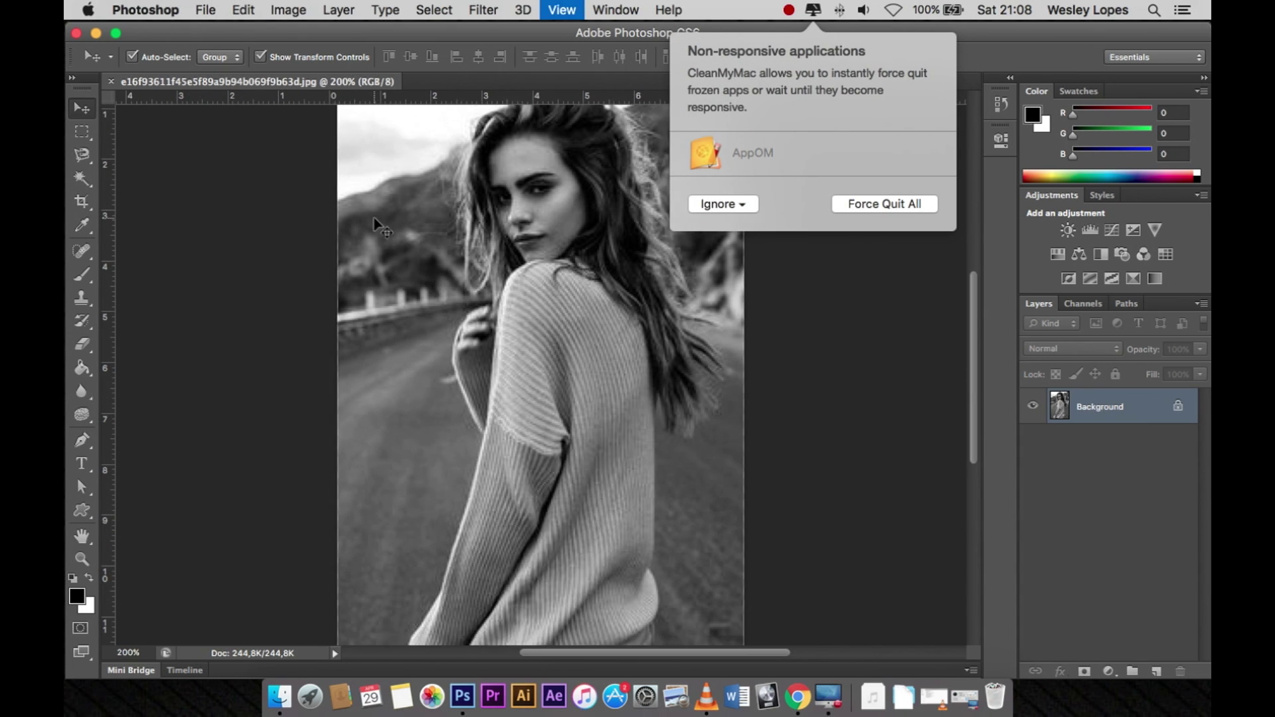
pyautogui.click(730, 204)
pyautogui.click(748, 245)
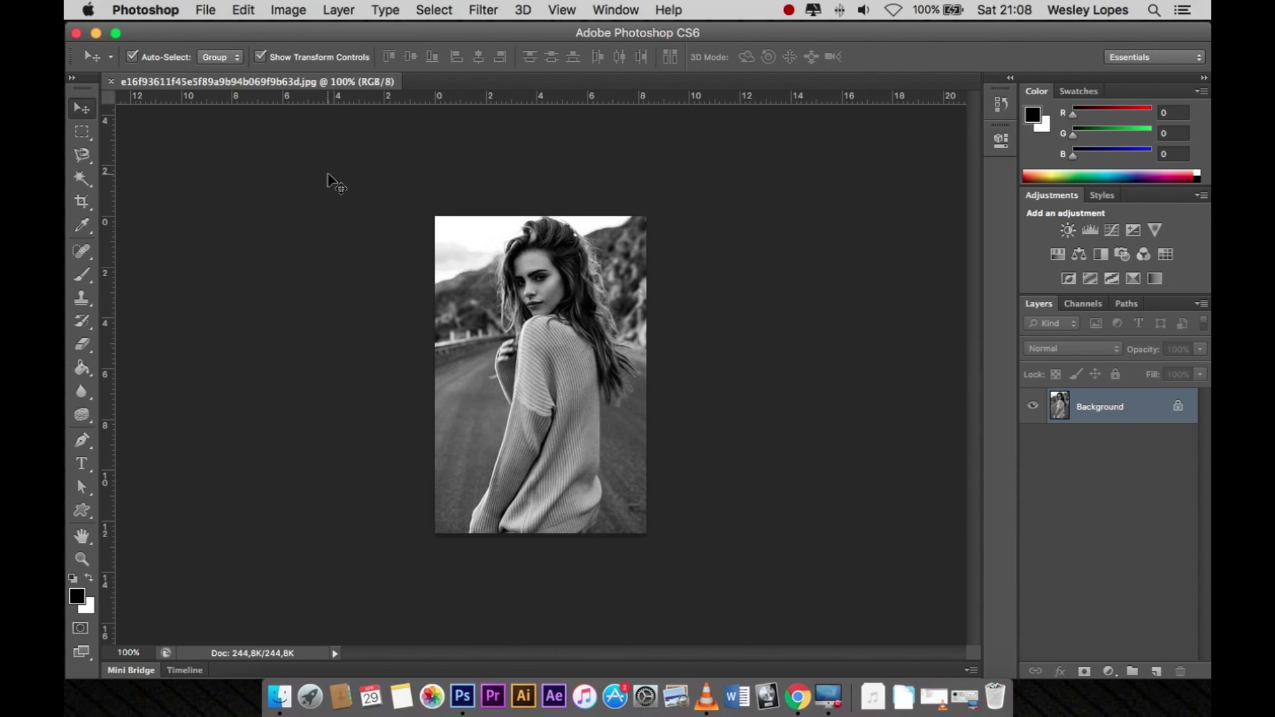
pyautogui.press('super+plus')
# - Convert the Background into Layer 0 and start a Pen path at the sweater hem
pyautogui.doubleClick(1141, 412)
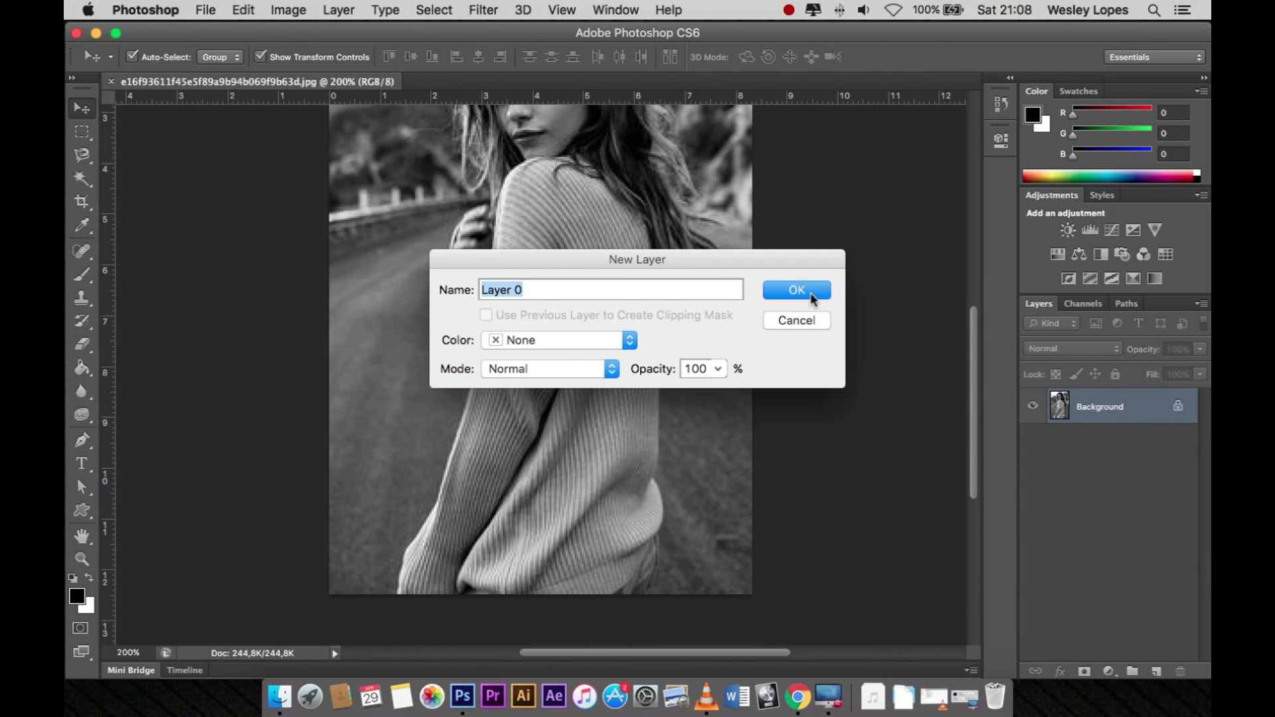
pyautogui.click(811, 297)
pyautogui.click(83, 439)
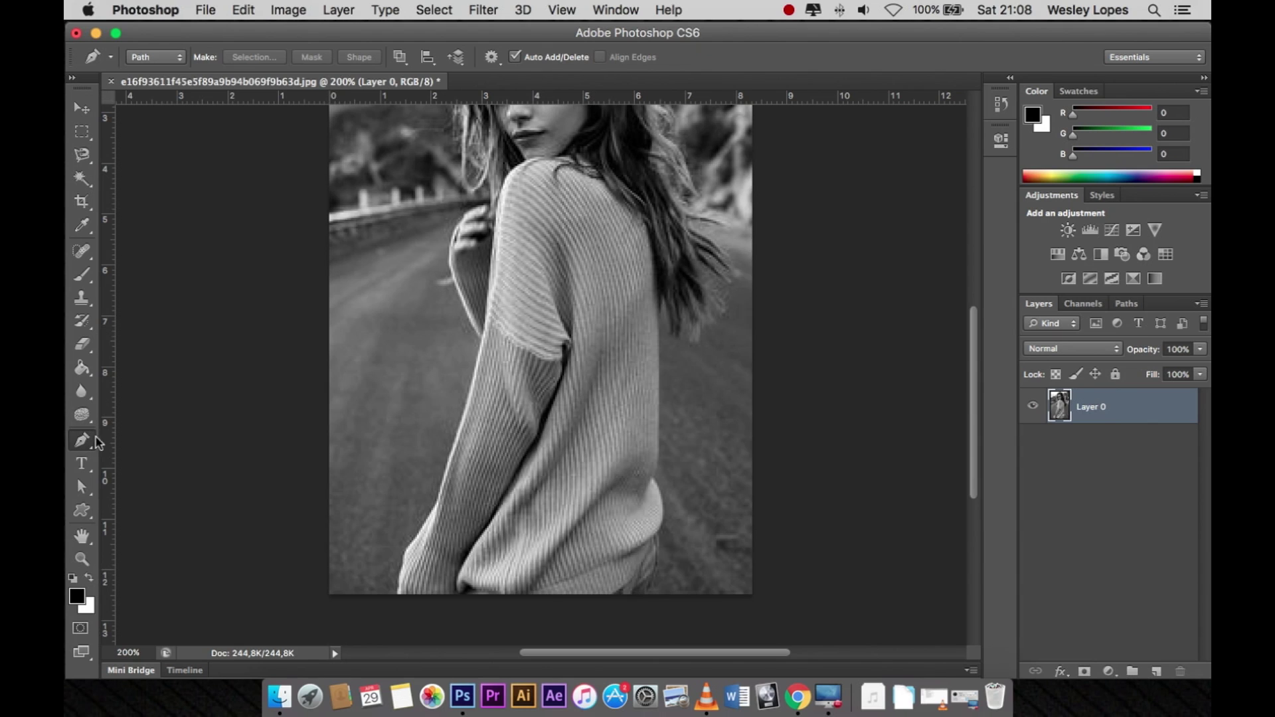
pyautogui.click(398, 594)
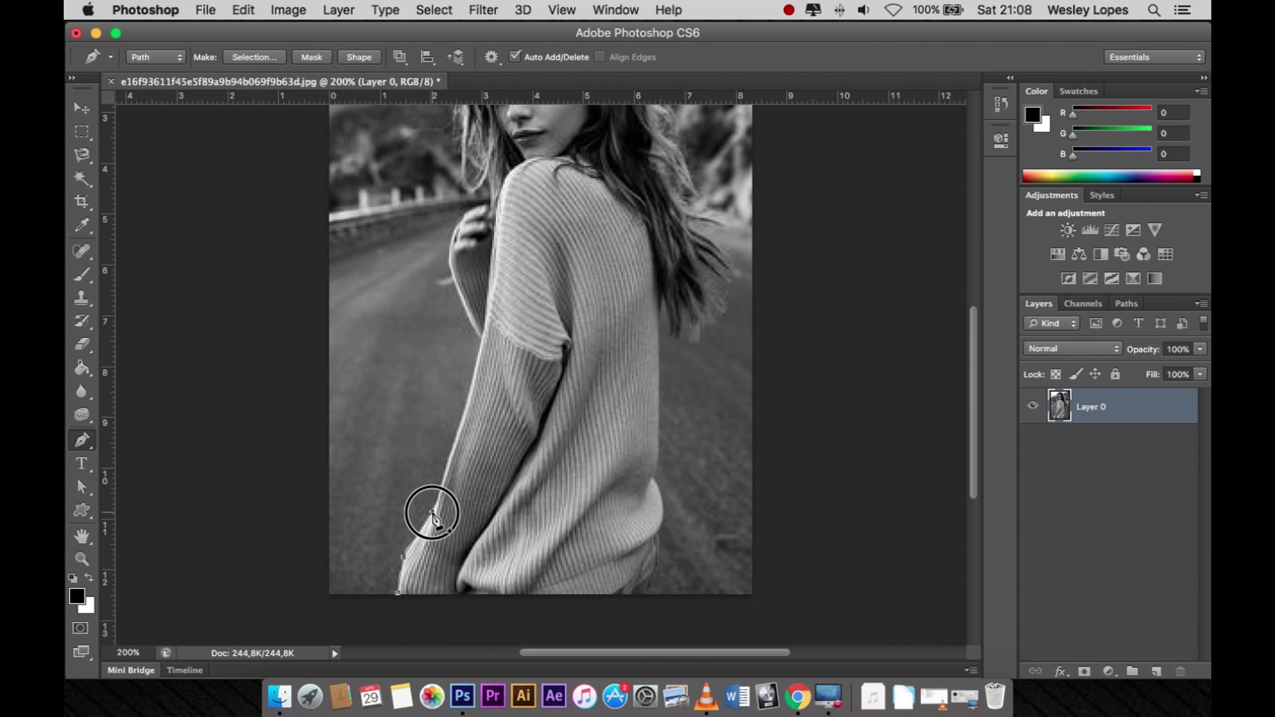
# - Zoom to 400% and add curved path points along the sleeve edge, redoing a misplaced one
pyautogui.press('super+plus')
pyautogui.scroll(-5, 431, 516)
pyautogui.scroll(-5, 432, 516)
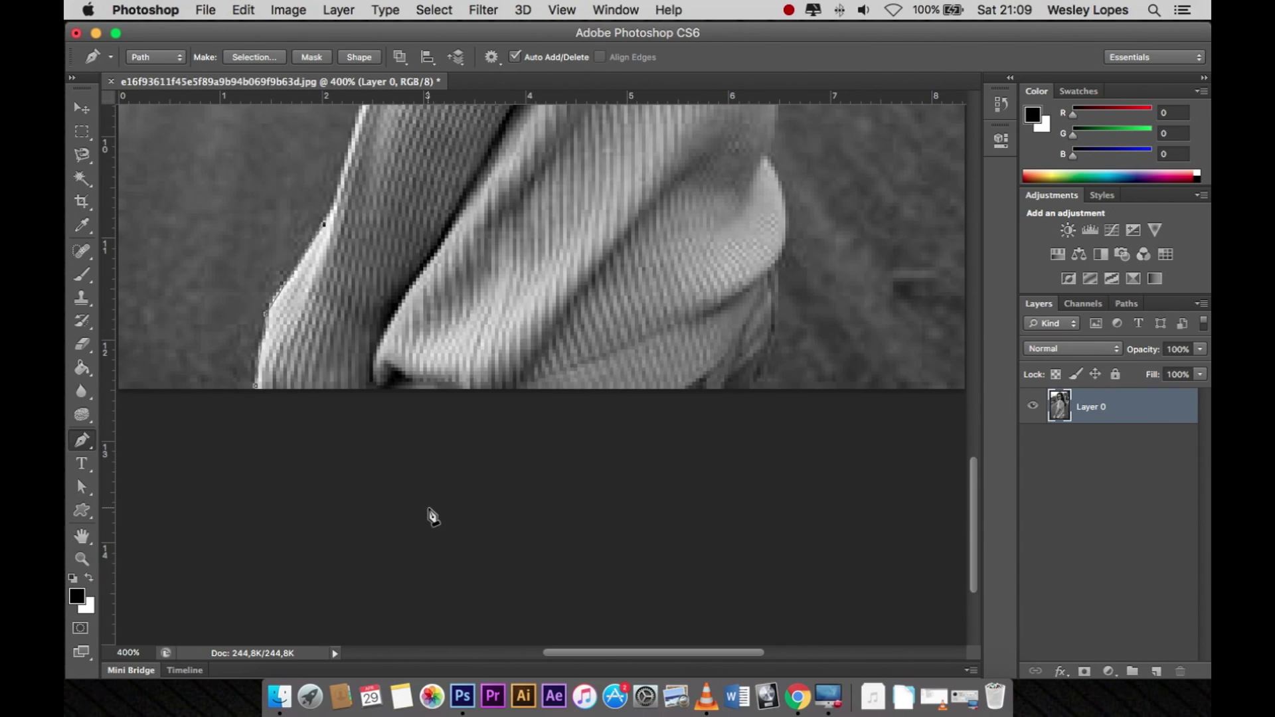
pyautogui.scroll(1, 432, 517)
pyautogui.hscroll(2, 308, 365)
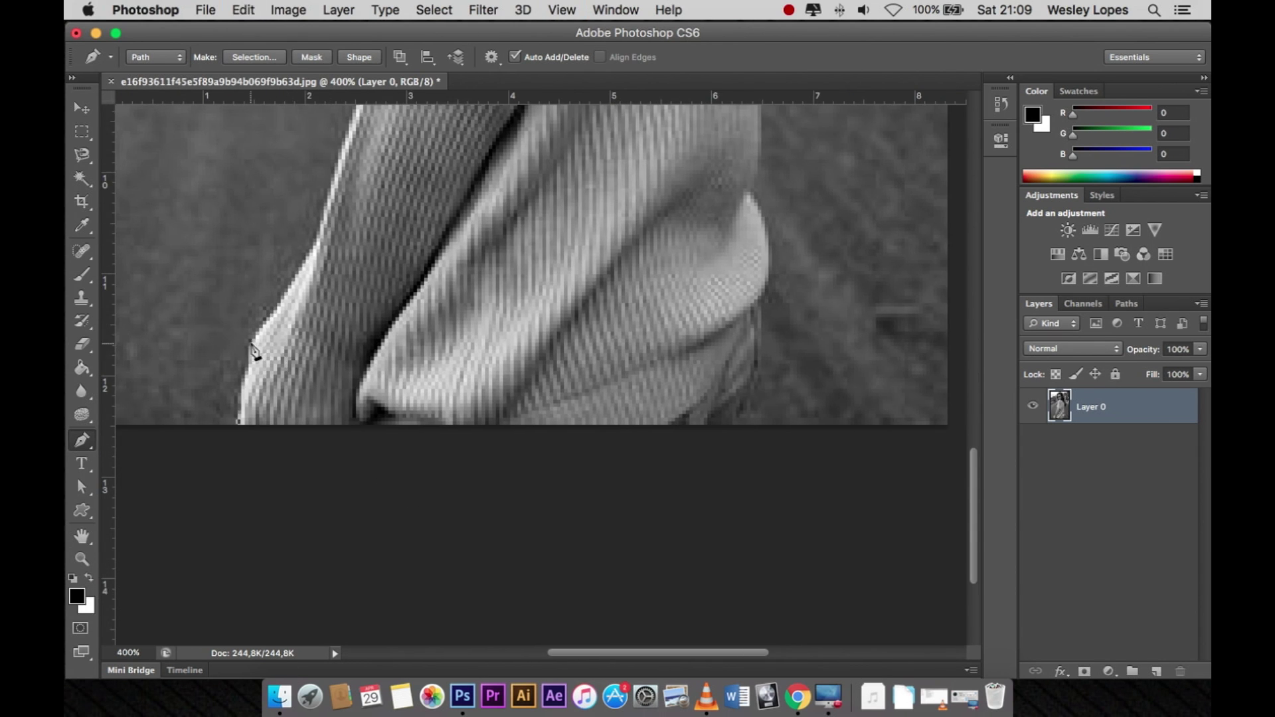
pyautogui.moveTo(301, 278); pyautogui.dragTo(317, 223)
pyautogui.press('super+z')
pyautogui.click(313, 239)
pyautogui.moveTo(313, 239); pyautogui.dragTo(320, 244)
# - Continue the path up the sleeve, around the hand and toward the shoulder
pyautogui.scroll(5, 348, 166)
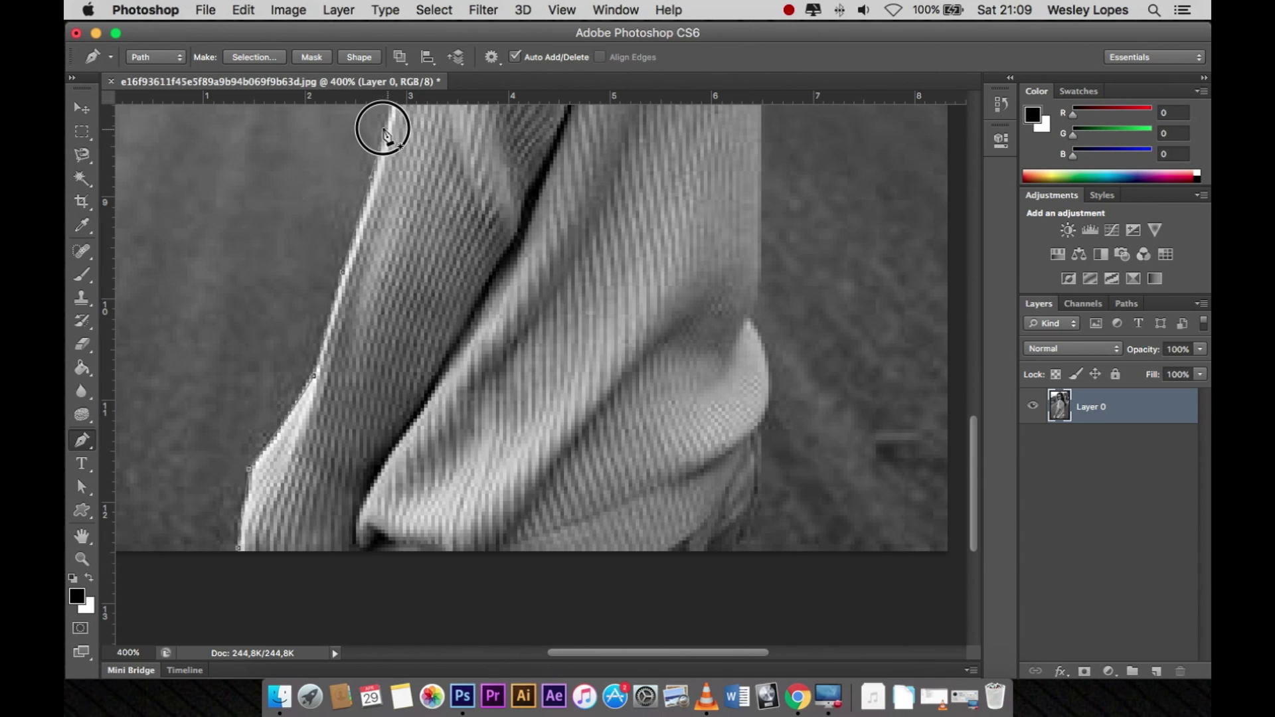
pyautogui.scroll(2, 389, 153)
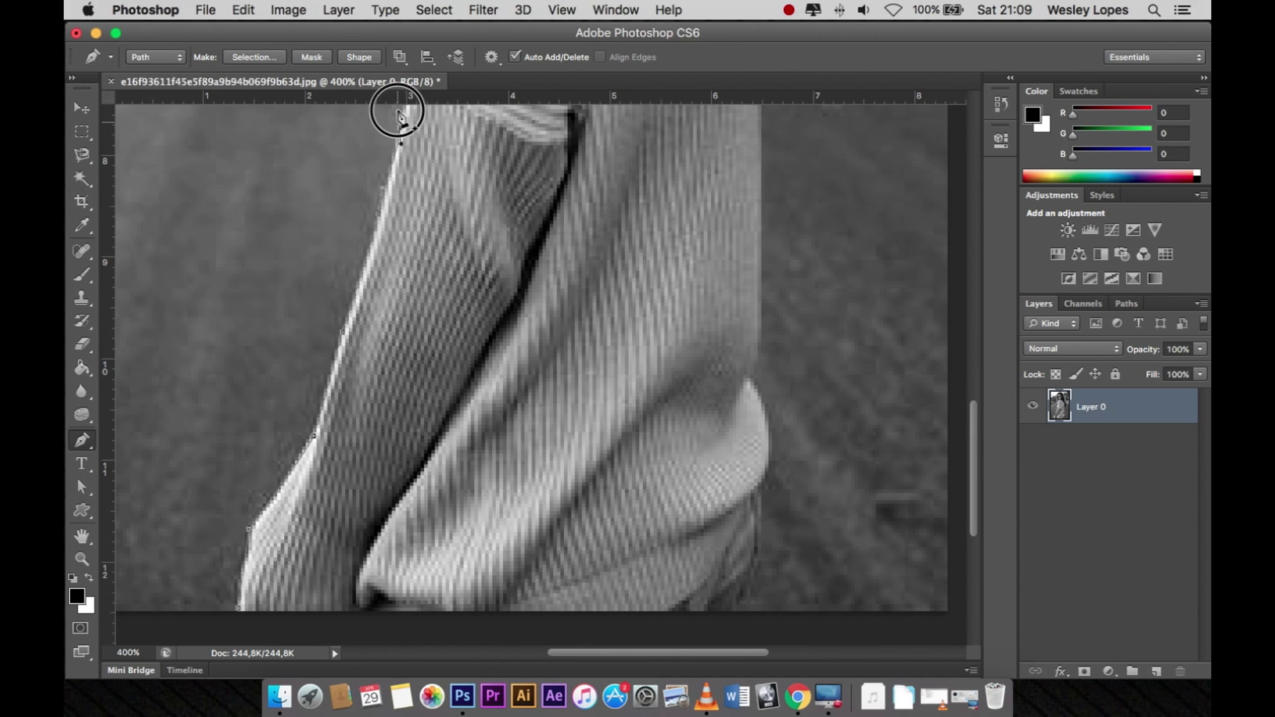
pyautogui.scroll(6, 408, 199)
pyautogui.click(367, 195)
pyautogui.click(334, 138)
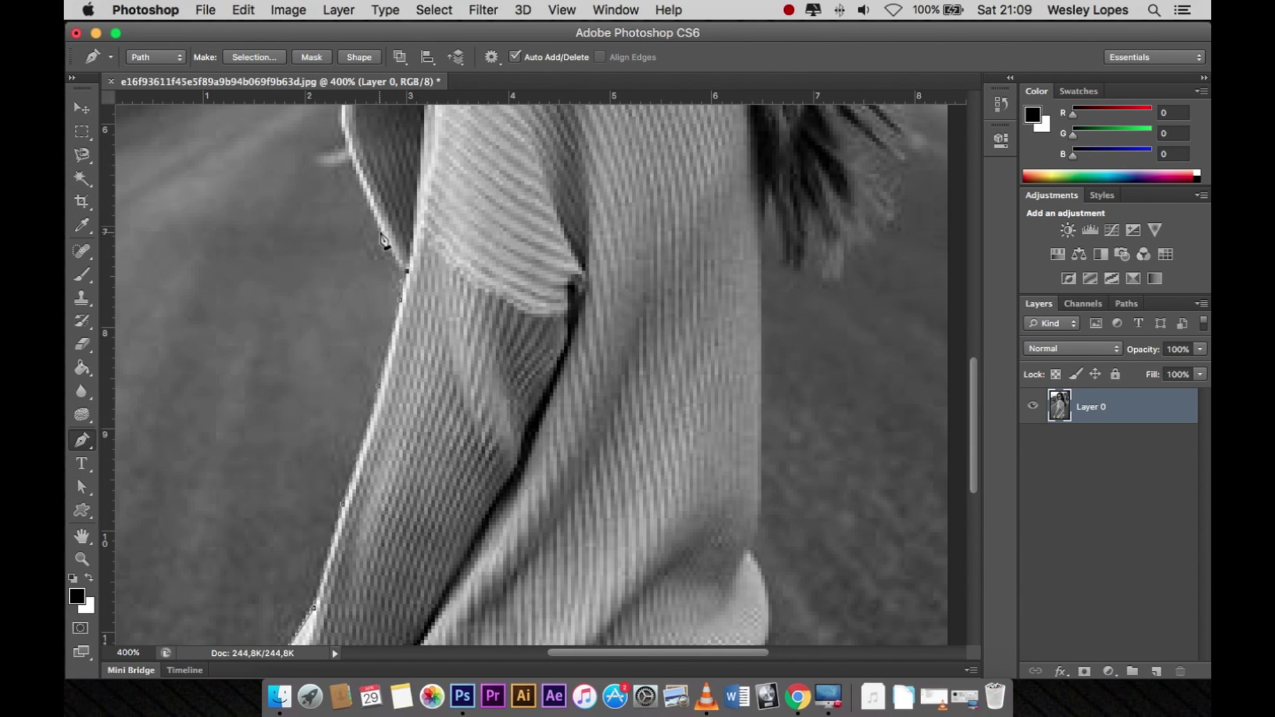
pyautogui.scroll(1, 378, 239)
pyautogui.click(340, 125)
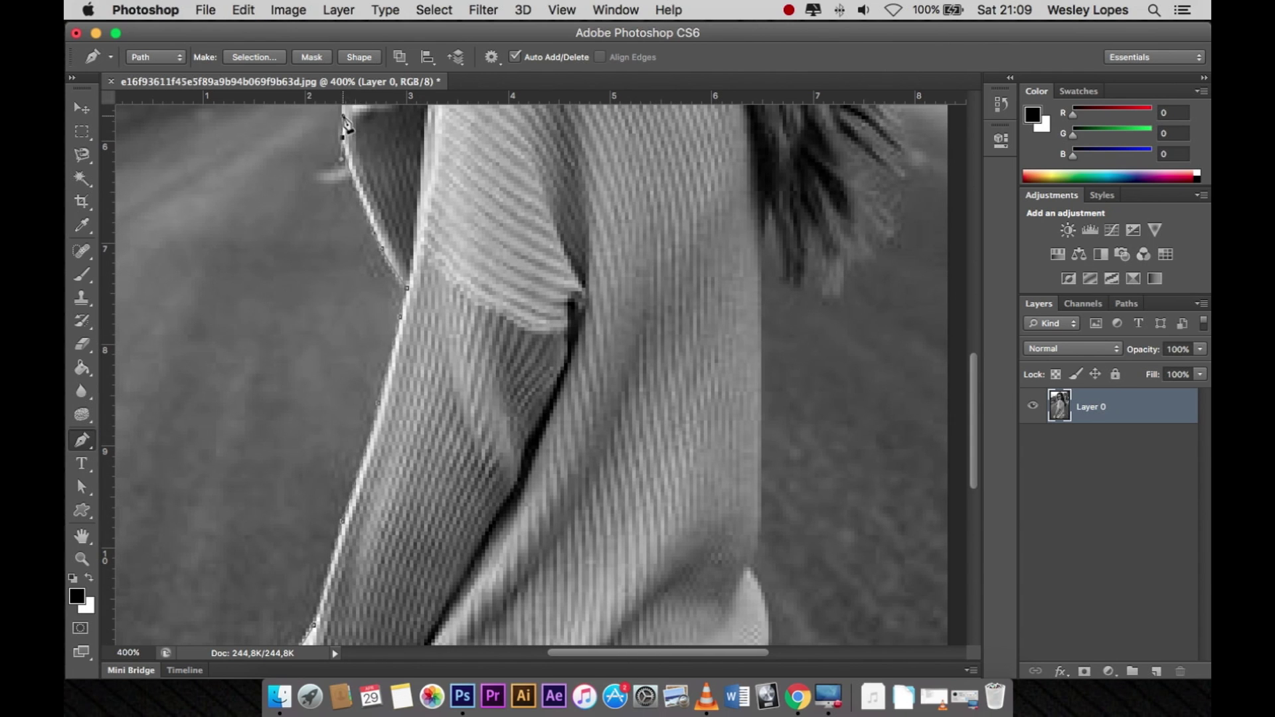
pyautogui.scroll(20, 345, 126)
pyautogui.moveTo(364, 456); pyautogui.dragTo(385, 440)
pyautogui.click(420, 427)
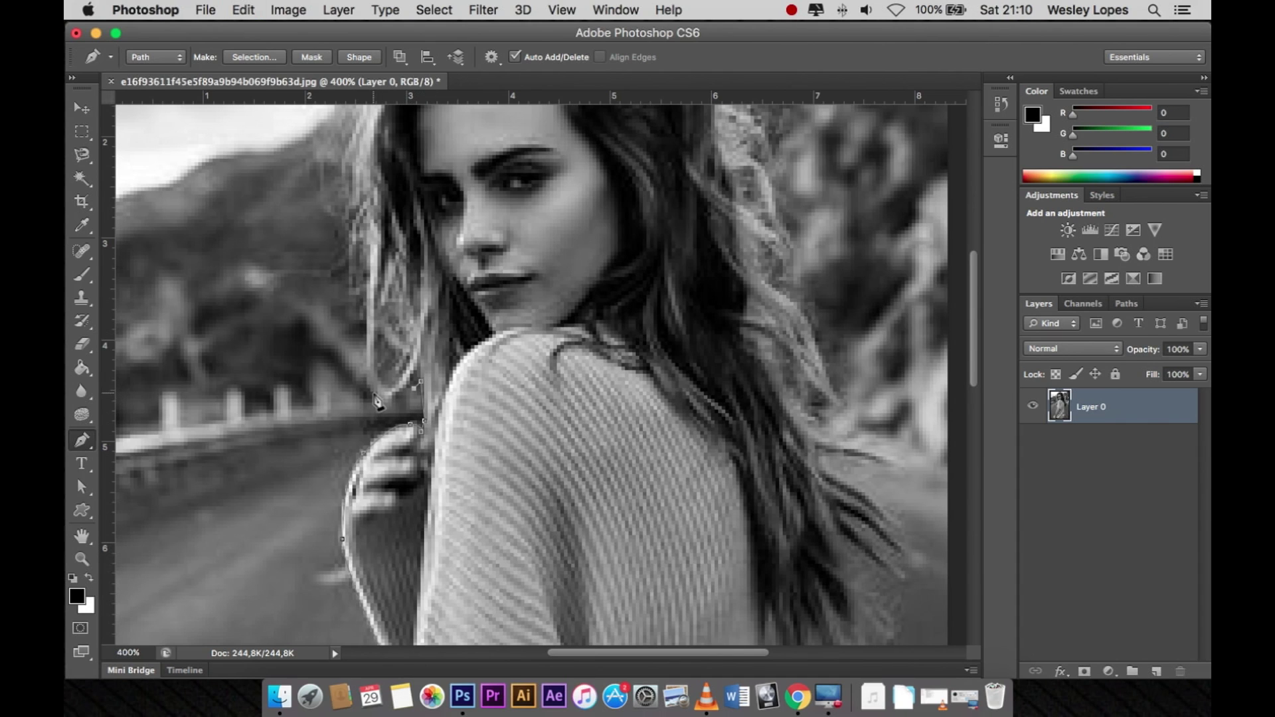
pyautogui.moveTo(421, 381)
pyautogui.mouseDown()
pyautogui.moveTo(411, 367)
pyautogui.moveTo(379, 393)
pyautogui.moveTo(359, 388)
pyautogui.mouseUp()
# - Trace path points up the left outline of the hair
pyautogui.click(349, 304)
pyautogui.click(317, 265)
pyautogui.scroll(3, 316, 265)
pyautogui.click(310, 259)
pyautogui.click(352, 231)
pyautogui.click(378, 173)
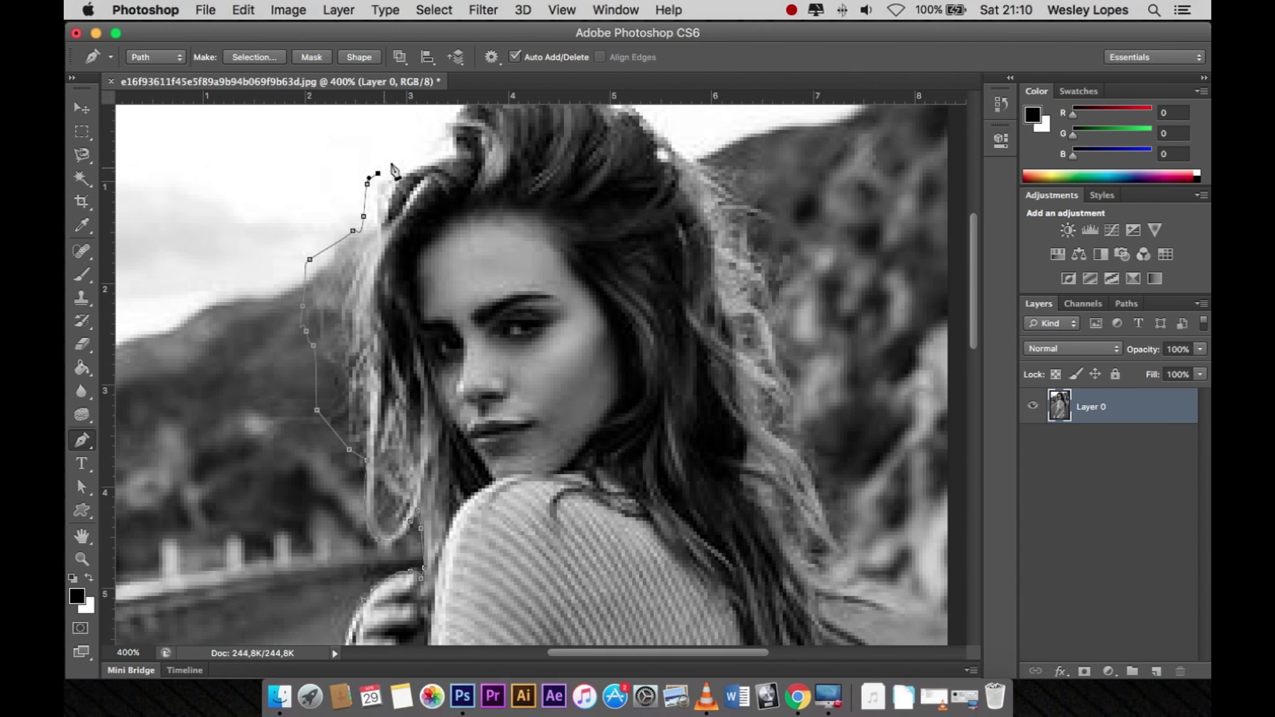
pyautogui.doubleClick(458, 98)
# - Carry the path across the top of the hair and down its right edge
pyautogui.click(996, 93)
pyautogui.scroll(7, 478, 398)
pyautogui.click(514, 438)
pyautogui.click(594, 439)
pyautogui.click(661, 452)
pyautogui.scroll(-2, 679, 488)
pyautogui.click(750, 402)
pyautogui.click(776, 430)
pyautogui.click(786, 474)
pyautogui.scroll(-4, 784, 465)
pyautogui.click(800, 344)
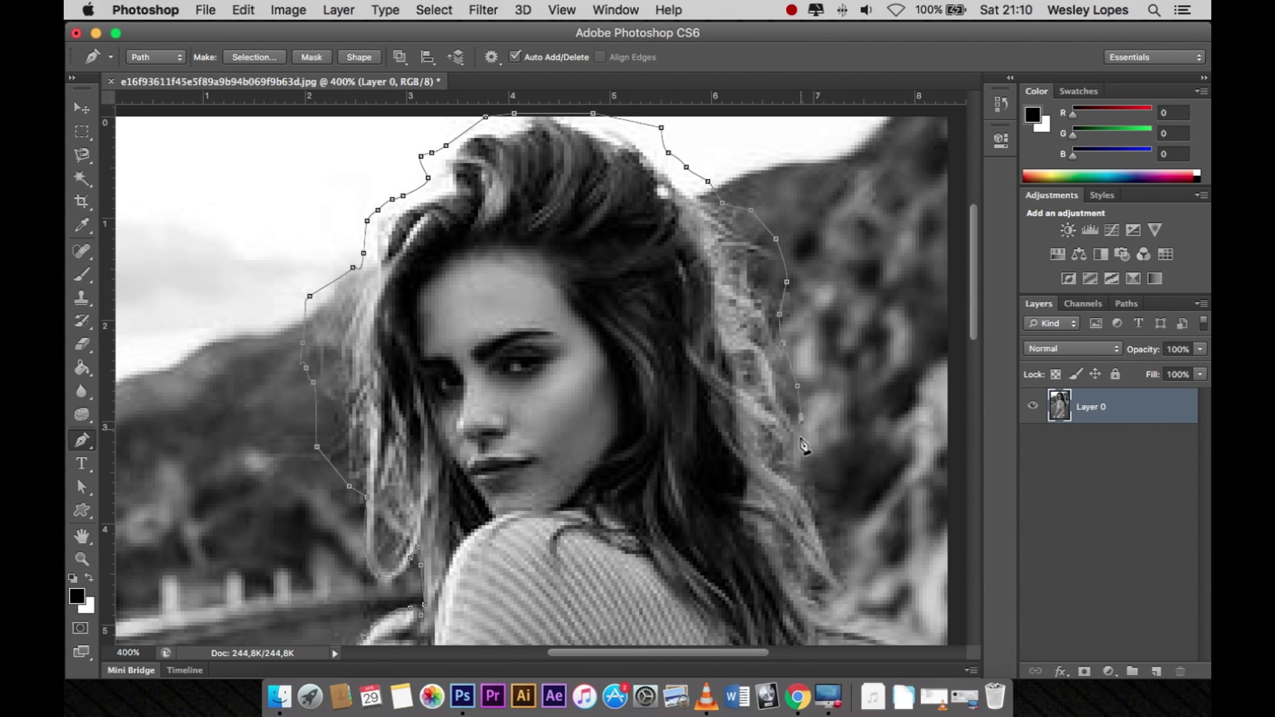
# - Extend the path down the hair and along its lower edge
pyautogui.click(883, 581)
pyautogui.scroll(-2, 883, 580)
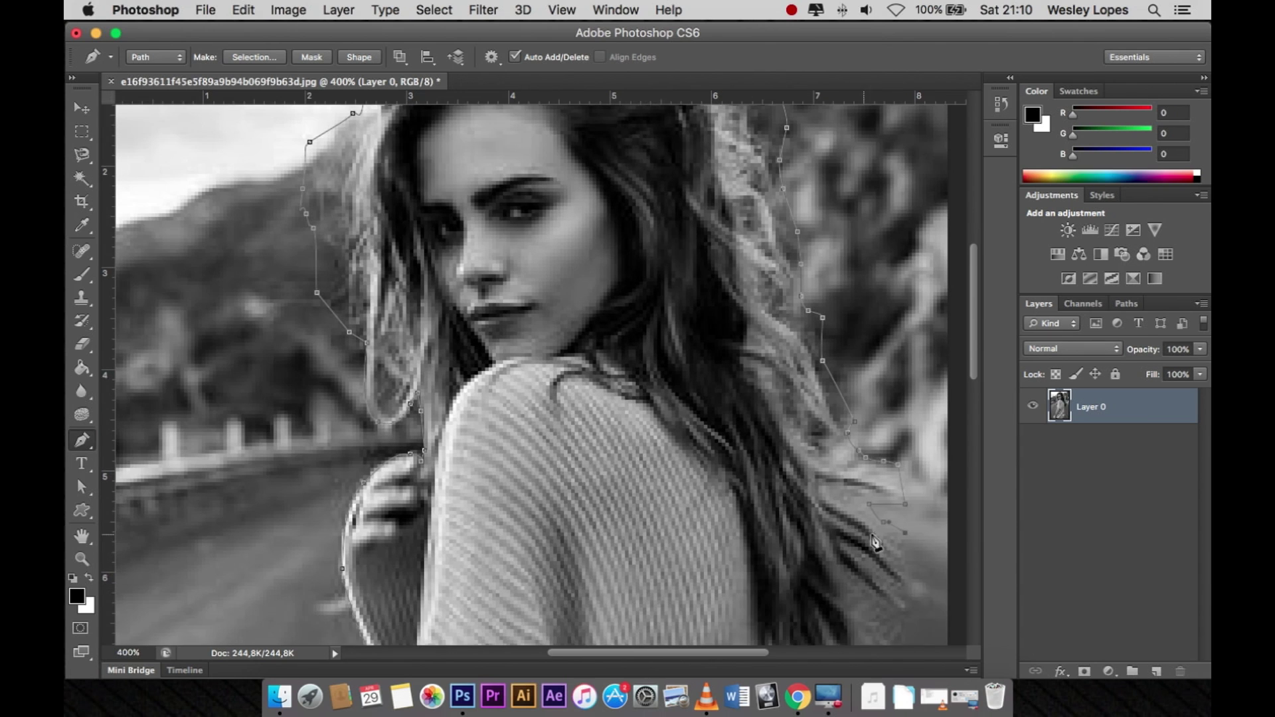
pyautogui.click(904, 531)
pyautogui.scroll(-3, 863, 531)
pyautogui.click(816, 538)
pyautogui.click(759, 546)
pyautogui.click(705, 577)
pyautogui.click(668, 544)
pyautogui.click(655, 523)
pyautogui.scroll(-1, 655, 574)
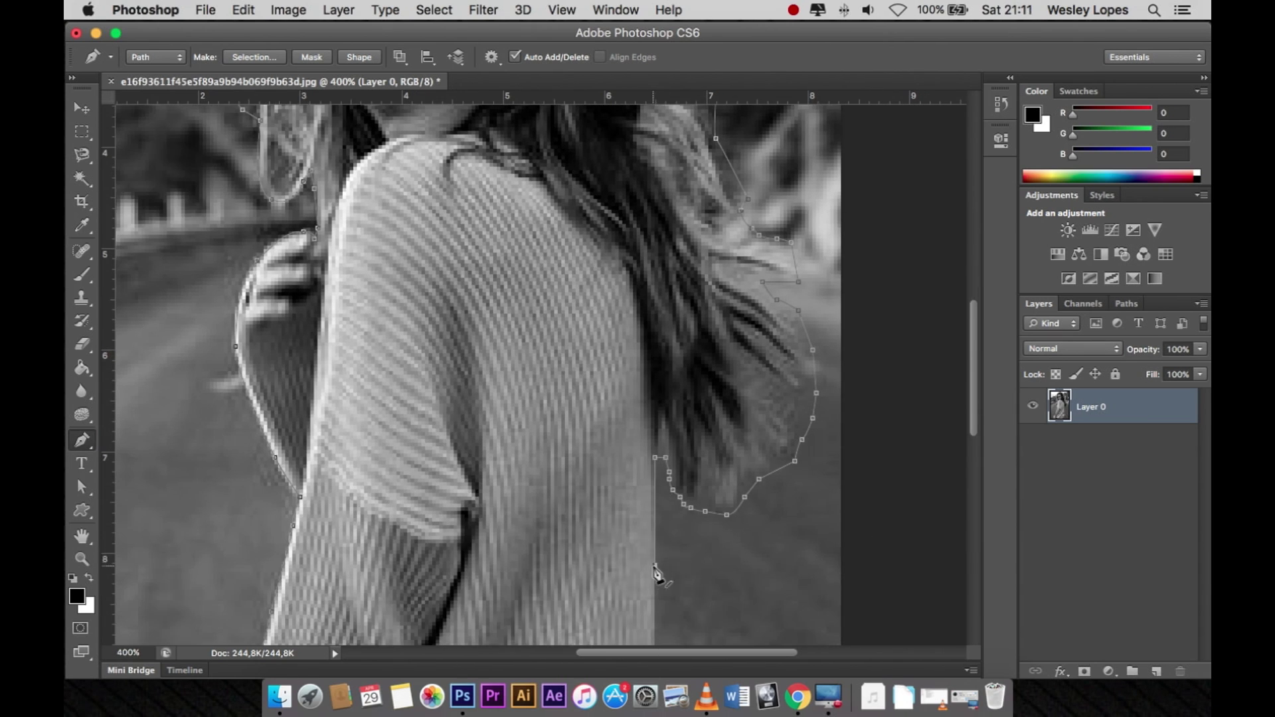
# - Trace the right sweater edge down to the photo's bottom and along it
pyautogui.click(655, 566)
pyautogui.scroll(-2, 656, 551)
pyautogui.click(651, 605)
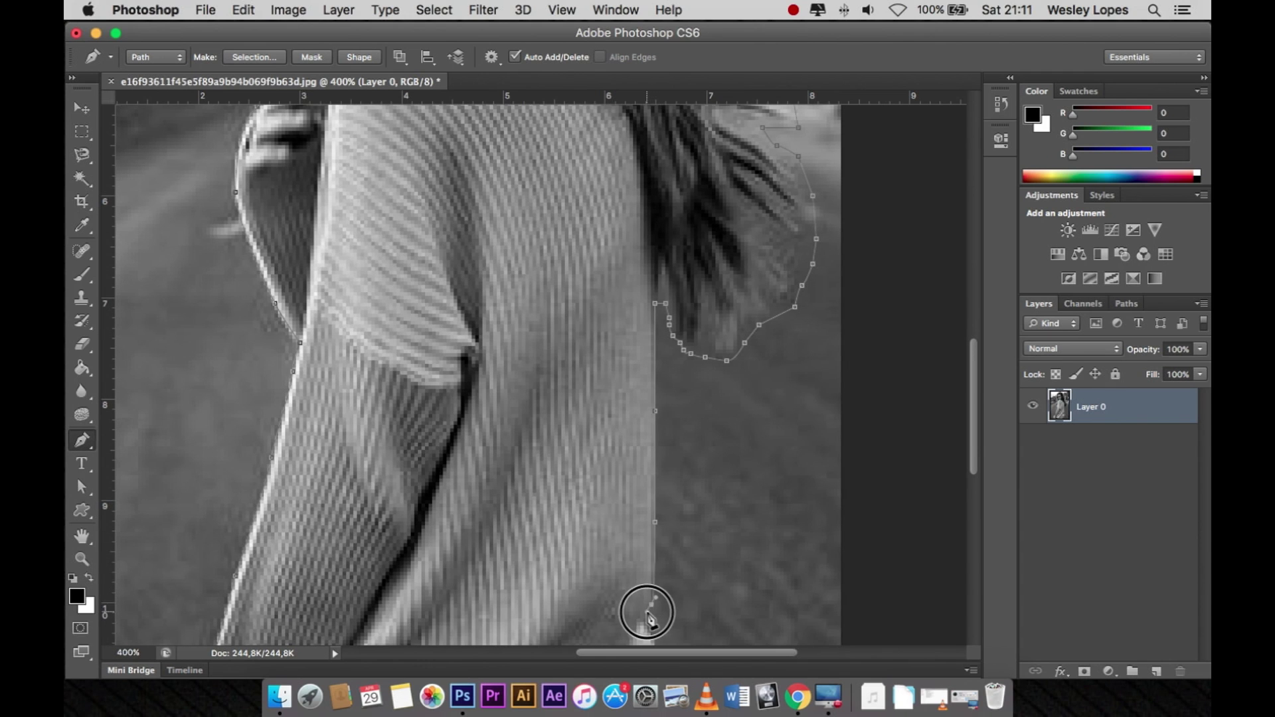
pyautogui.scroll(-1, 646, 611)
pyautogui.click(643, 569)
pyautogui.scroll(-1, 667, 579)
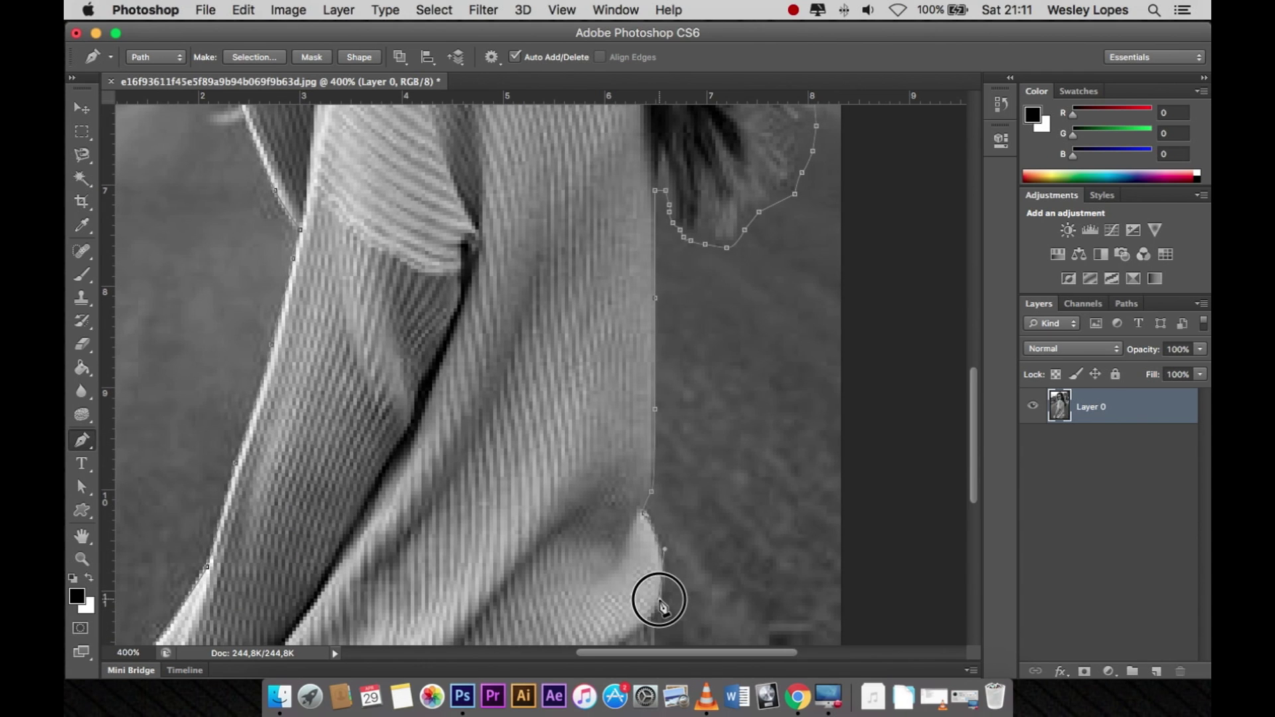
pyautogui.scroll(-1, 657, 584)
pyautogui.click(652, 621)
pyautogui.scroll(-2, 650, 584)
pyautogui.click(642, 489)
pyautogui.hscroll(-1, 168, 497)
pyautogui.hscroll(-1, 168, 496)
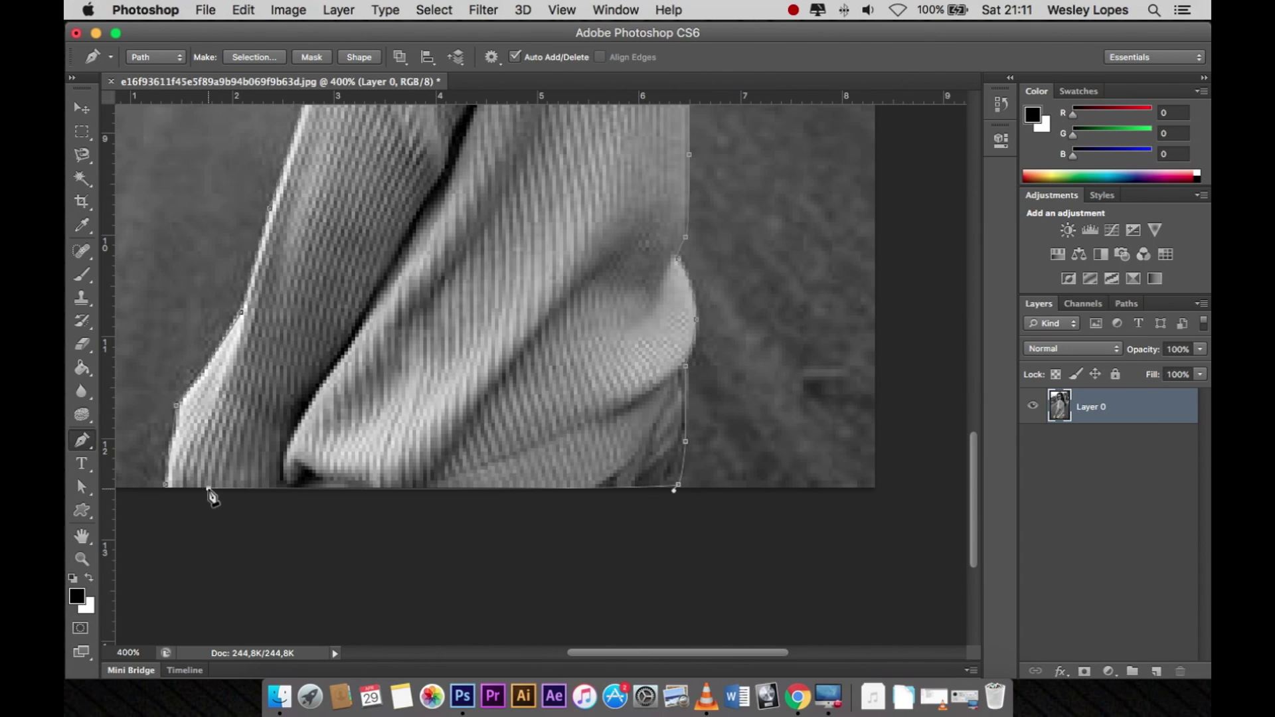
# - Close the path, make it a selection, delete the background and deselect
pyautogui.click(162, 491)
pyautogui.rightClick(392, 422)
pyautogui.rightClick(475, 294)
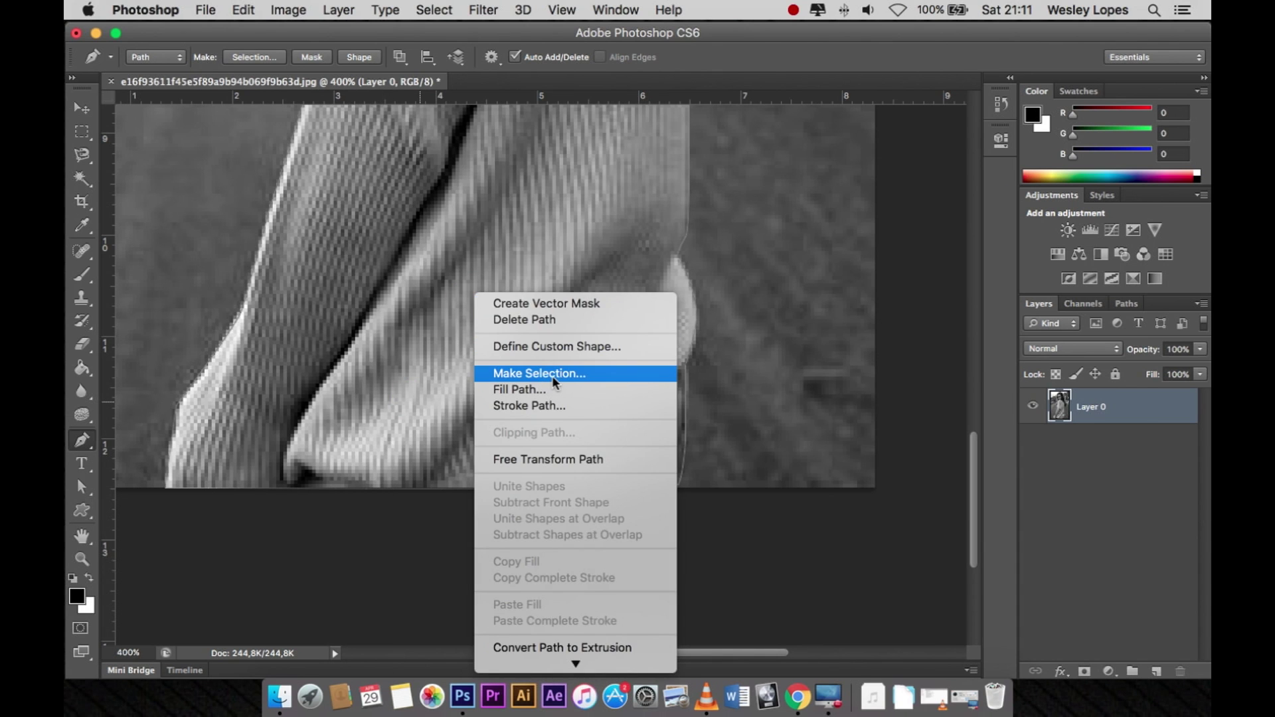
pyautogui.click(552, 375)
pyautogui.click(744, 251)
pyautogui.press('super+minus')
pyautogui.press('super+minus')
pyautogui.press('super+minus')
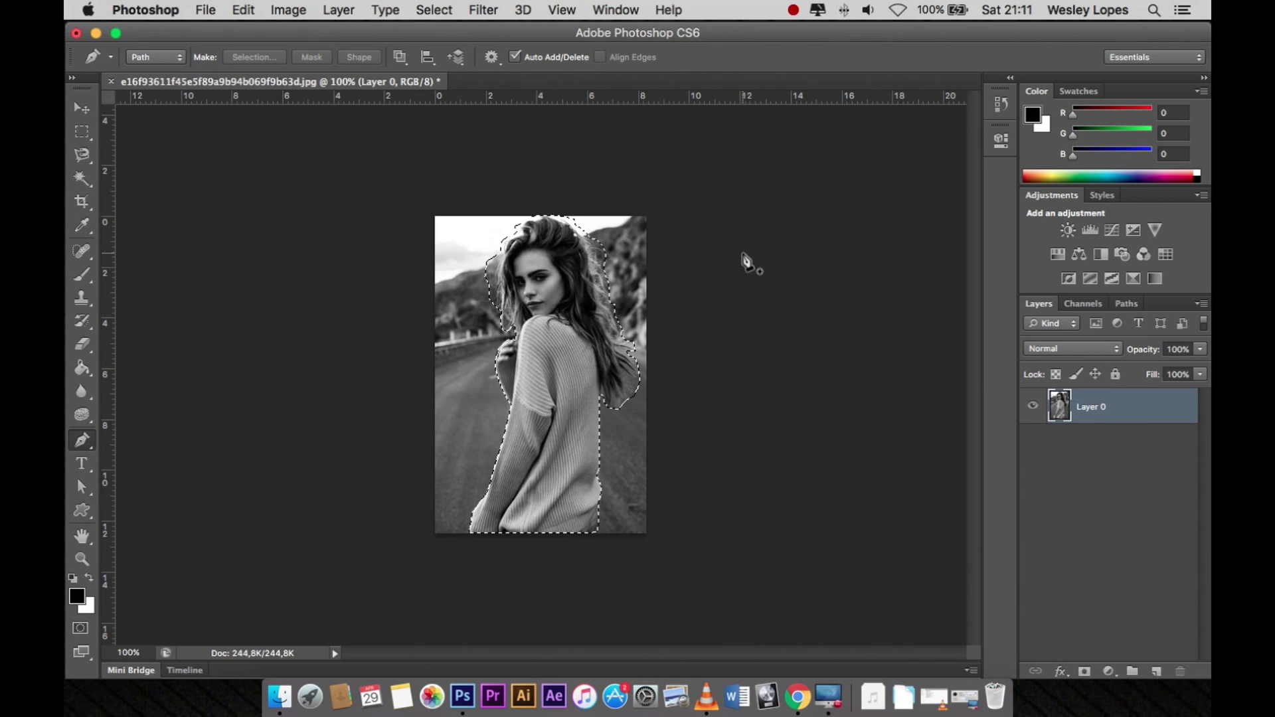
pyautogui.press('Delete')
pyautogui.press('super+d')
# - Zoom in on the face and set up the Eraser with a 14 px brush
pyautogui.press('super+plus')
pyautogui.press('super+plus')
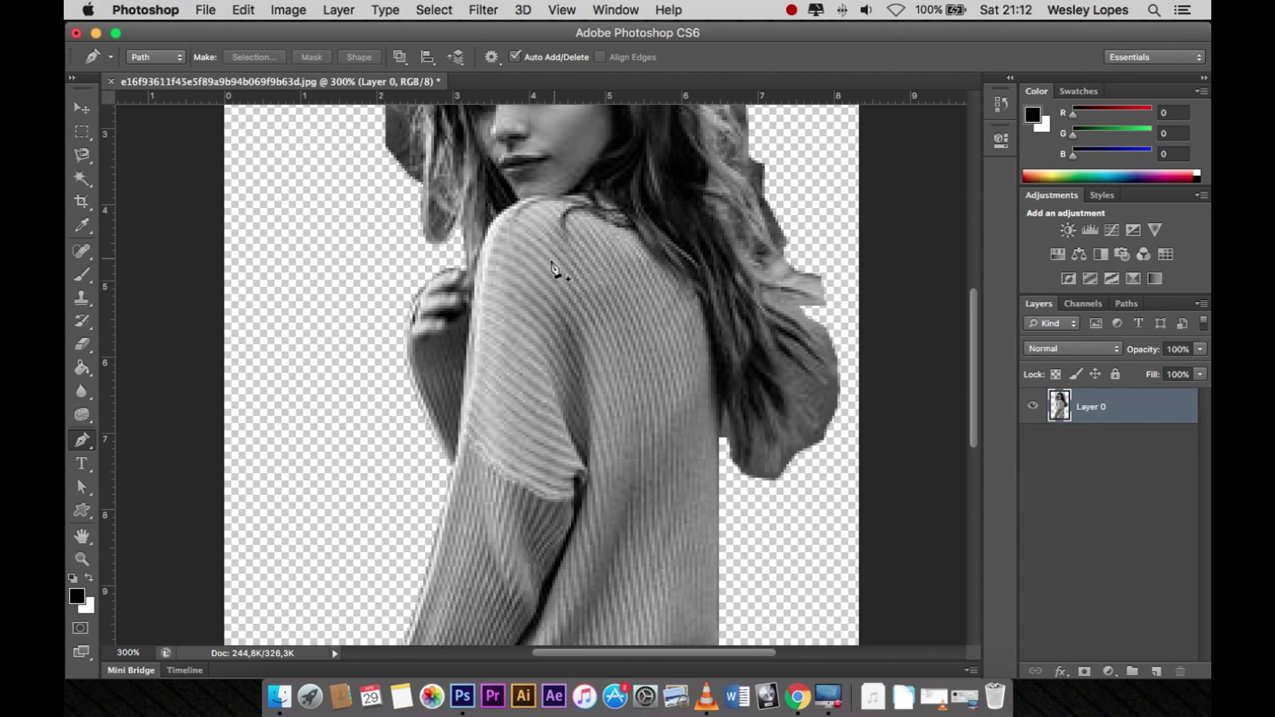
pyautogui.scroll(10, 554, 269)
pyautogui.click(78, 344)
pyautogui.rightClick(412, 395)
pyautogui.scroll(-3, 418, 561)
pyautogui.click(439, 548)
# - Erase leftover background beside the face and light wisps along the left hair edge
pyautogui.click(399, 358)
pyautogui.moveTo(377, 397); pyautogui.dragTo(387, 472)
pyautogui.press('super+plus')
pyautogui.press('super+plus')
pyautogui.moveTo(300, 431)
pyautogui.mouseDown()
pyautogui.moveTo(278, 353)
pyautogui.moveTo(298, 370)
pyautogui.moveTo(292, 416)
pyautogui.moveTo(301, 407)
pyautogui.mouseUp()
pyautogui.moveTo(264, 303)
pyautogui.mouseDown()
pyautogui.moveTo(279, 188)
pyautogui.moveTo(305, 427)
pyautogui.mouseUp()
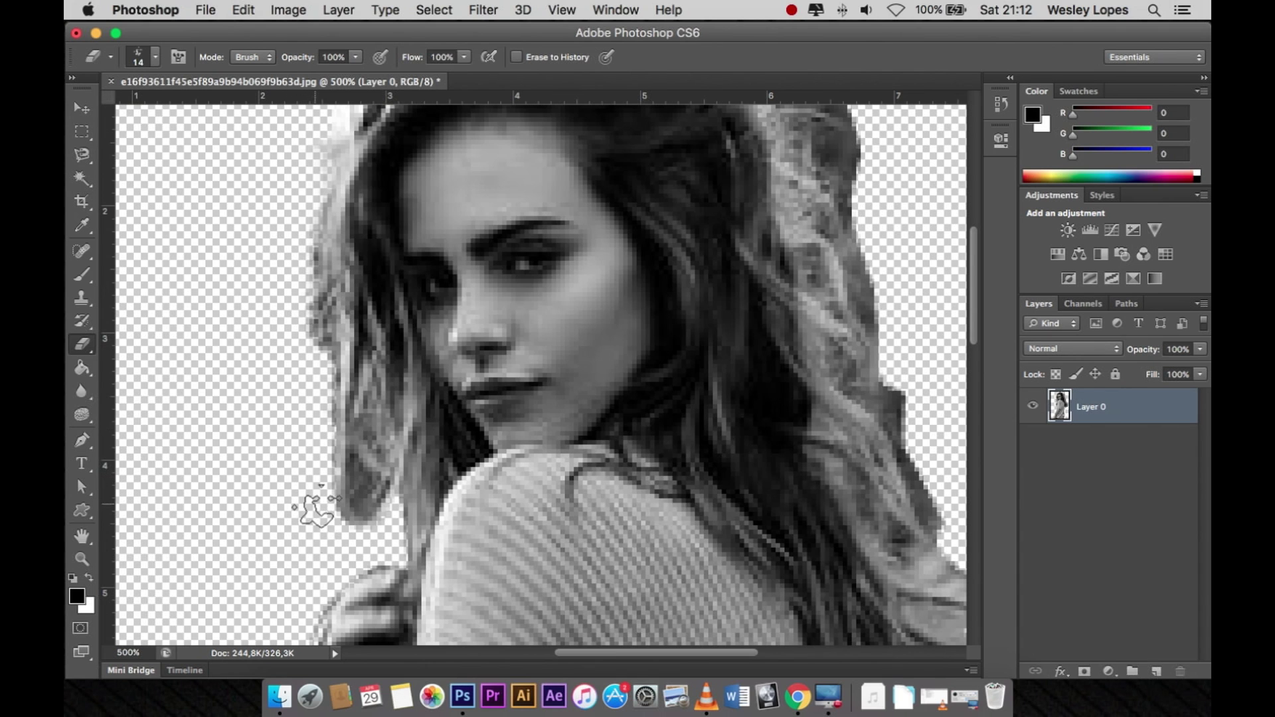
pyautogui.scroll(5, 314, 465)
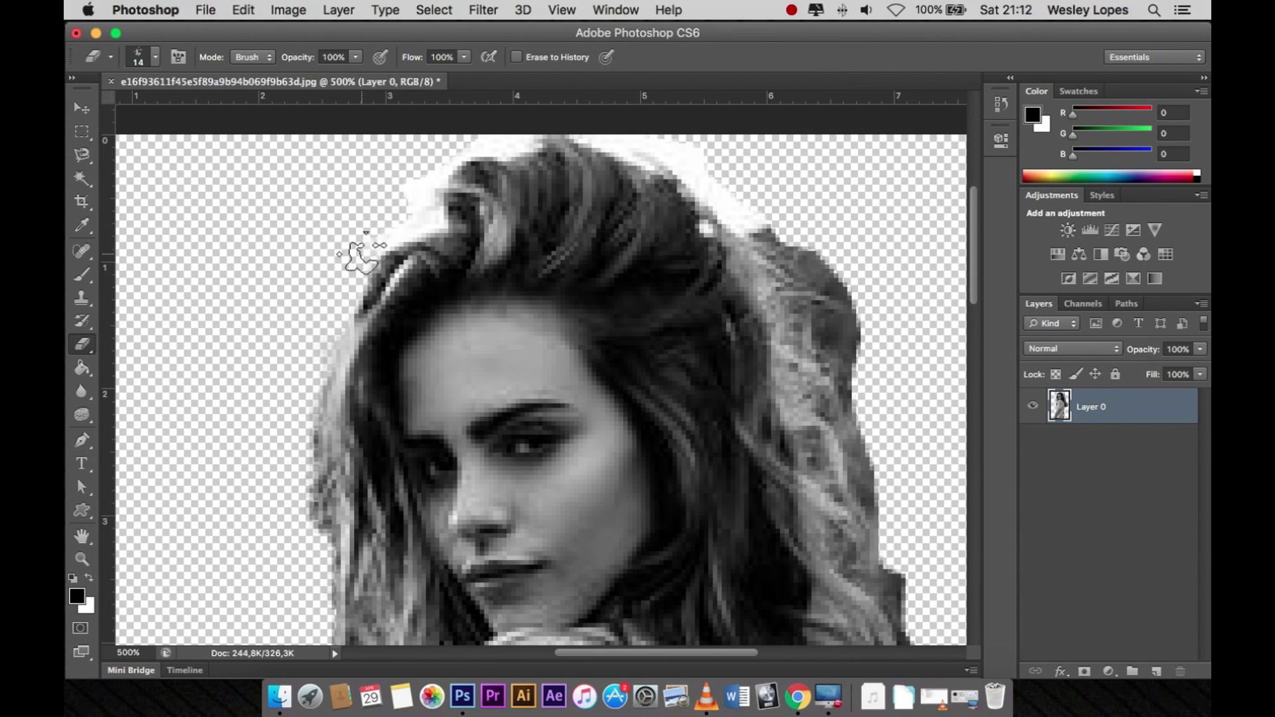
pyautogui.scroll(2, 431, 192)
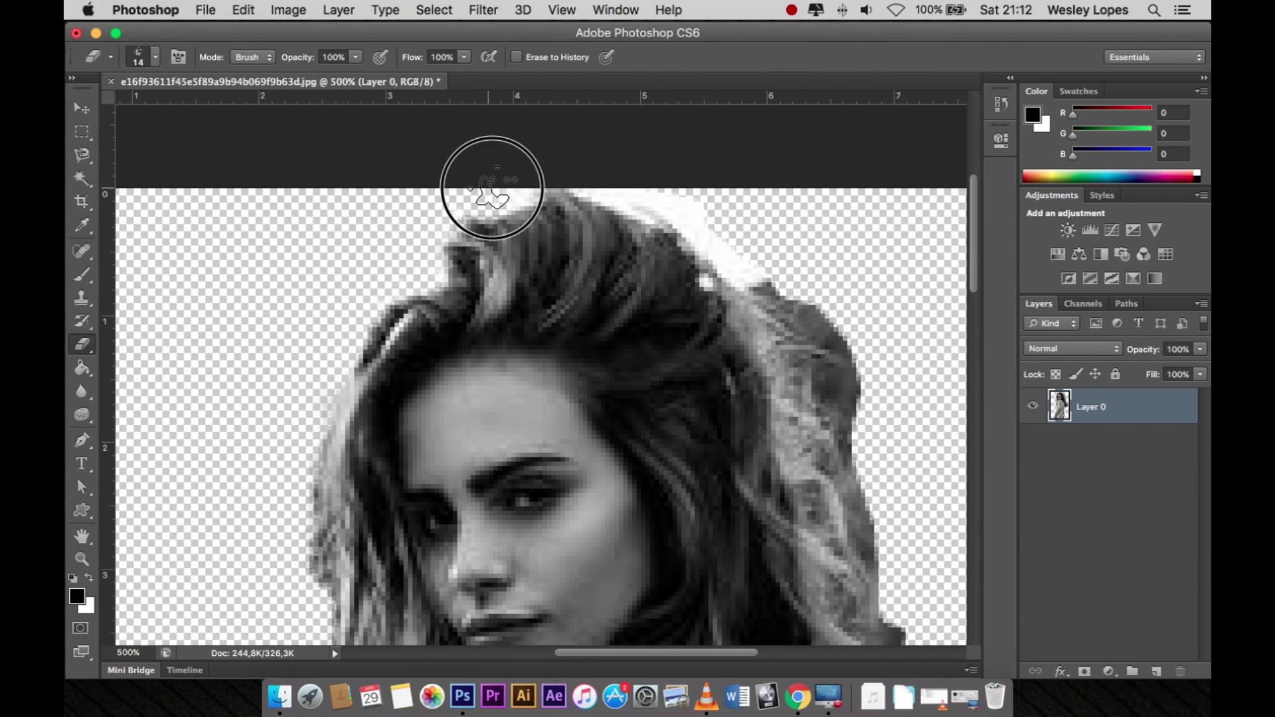
# - Erase the white halo on the top-right hair and the fragment sticking out right, undoing one stroke
pyautogui.moveTo(607, 189)
pyautogui.mouseDown()
pyautogui.moveTo(745, 273)
pyautogui.moveTo(726, 257)
pyautogui.mouseUp()
pyautogui.moveTo(831, 325); pyautogui.dragTo(840, 352)
pyautogui.scroll(-3, 848, 352)
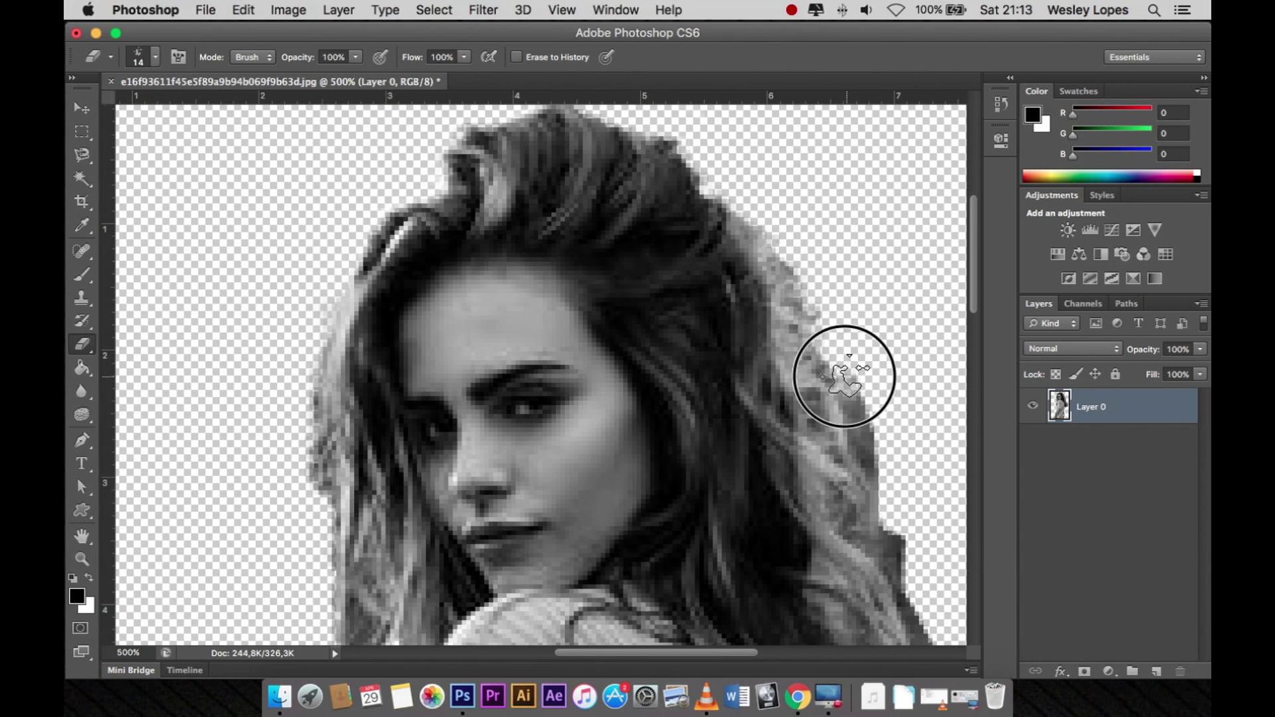
pyautogui.scroll(-4, 869, 399)
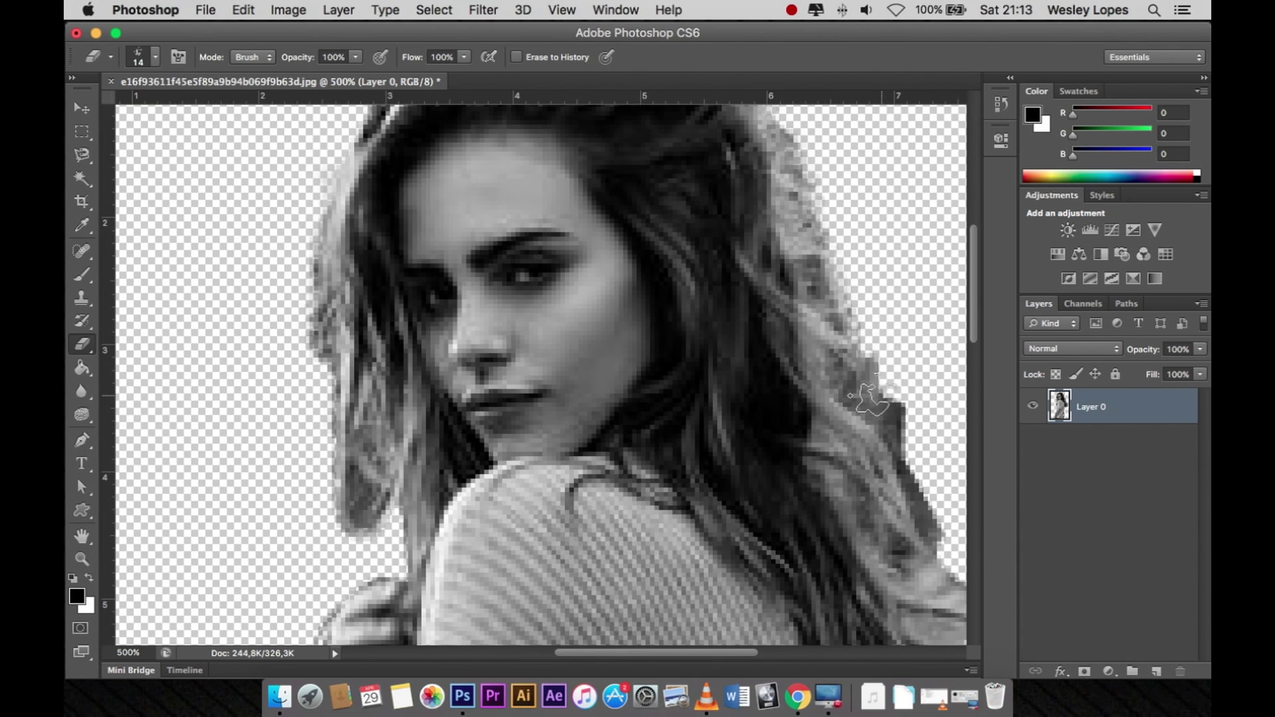
pyautogui.scroll(-4, 883, 392)
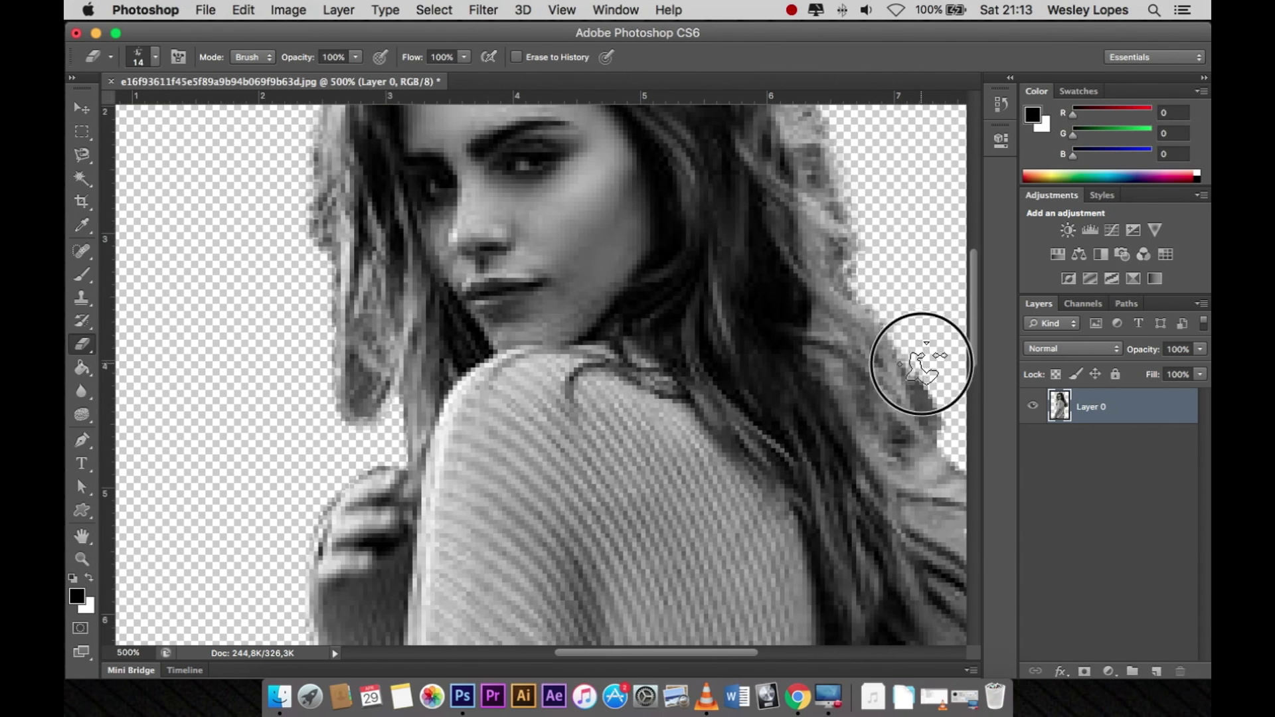
pyautogui.scroll(-9, 930, 358)
pyautogui.hscroll(4, 930, 359)
pyautogui.moveTo(871, 237)
pyautogui.mouseDown()
pyautogui.moveTo(842, 207)
pyautogui.moveTo(898, 228)
pyautogui.moveTo(883, 251)
pyautogui.mouseUp()
pyautogui.rightClick(881, 203)
pyautogui.press('Return')
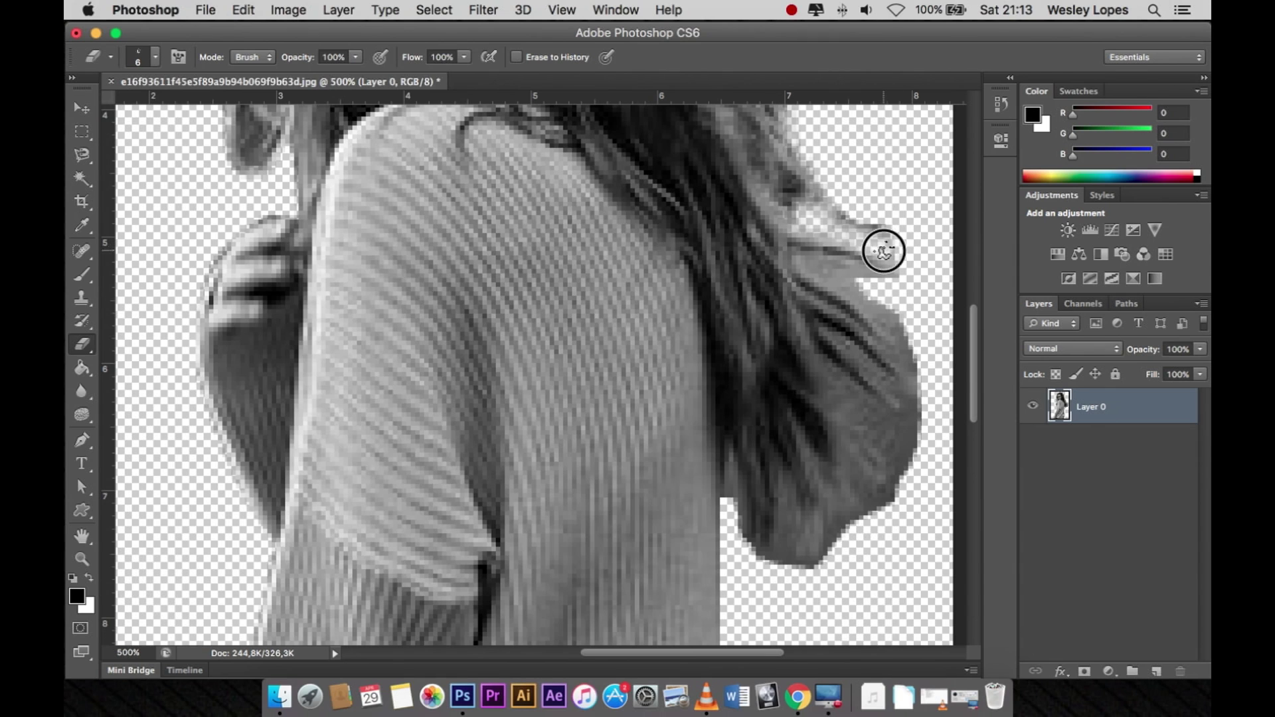
pyautogui.press('super+z')
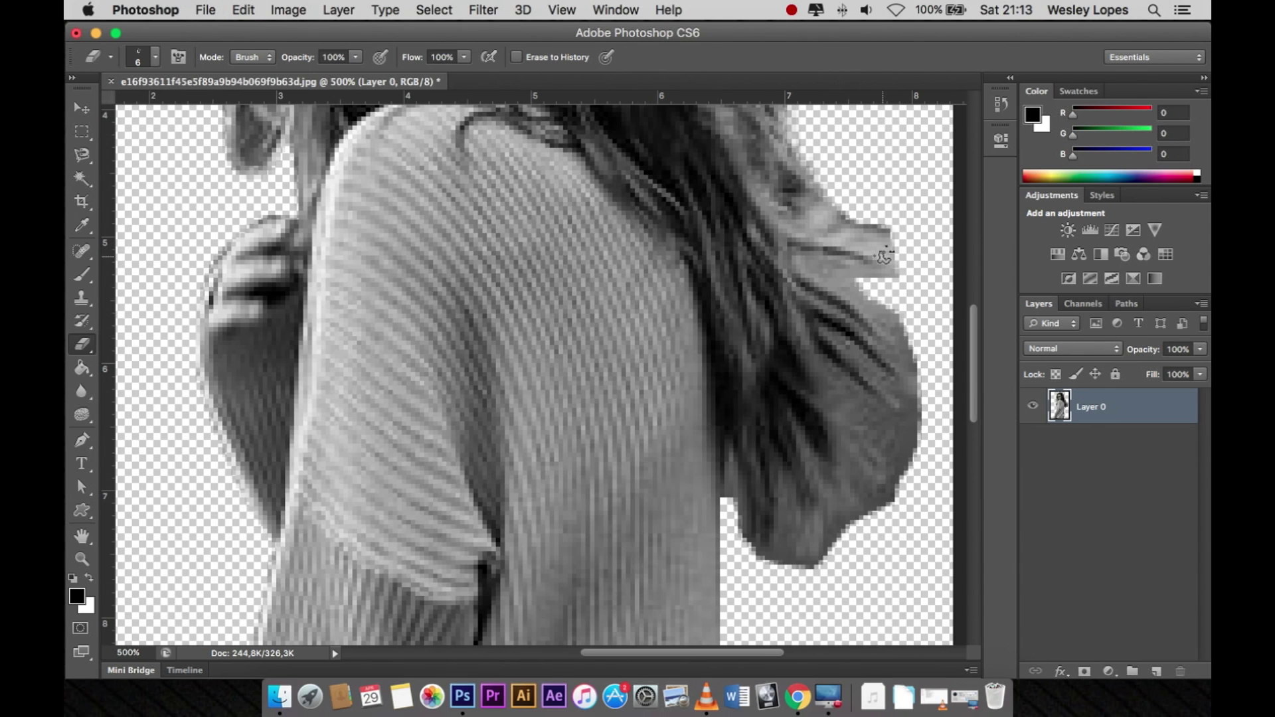
pyautogui.moveTo(869, 253)
pyautogui.mouseDown()
pyautogui.moveTo(871, 310)
pyautogui.moveTo(823, 253)
pyautogui.moveTo(896, 276)
pyautogui.moveTo(862, 219)
pyautogui.mouseUp()
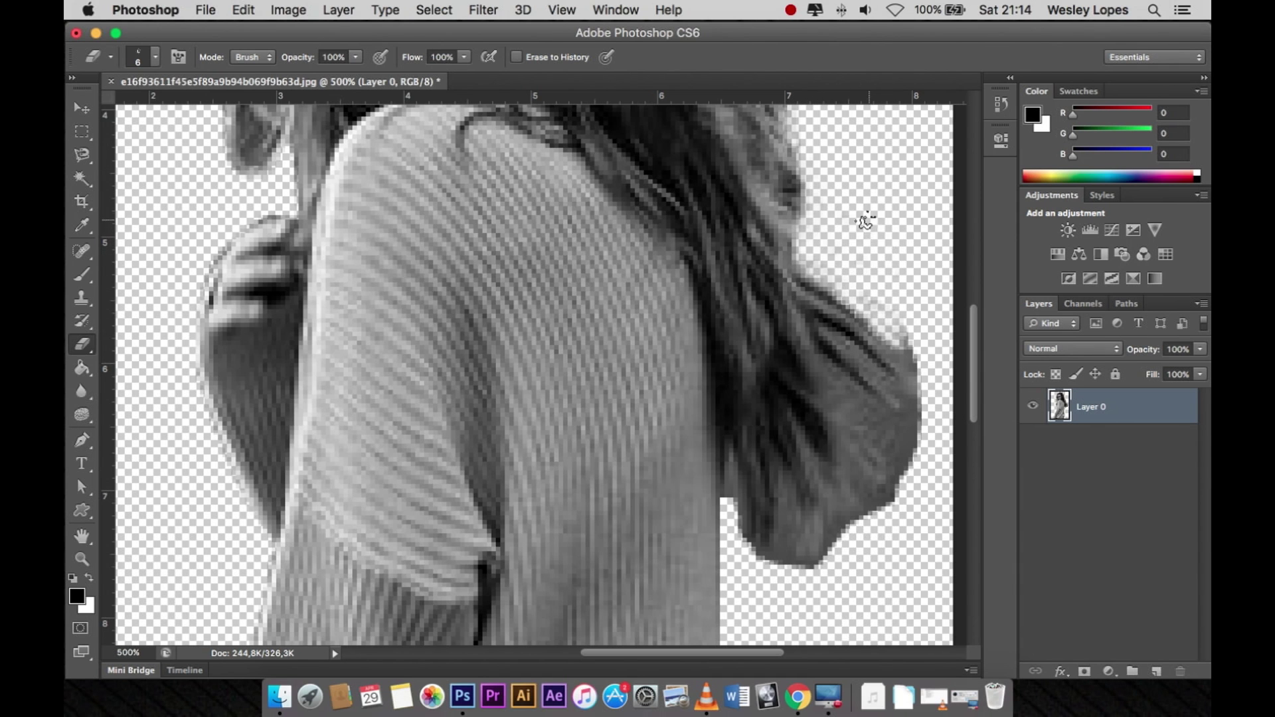
# - Erase grey background between sweater and hair, then shrink the eraser to about 3 px
pyautogui.scroll(5, 860, 242)
pyautogui.scroll(-3, 860, 242)
pyautogui.moveTo(708, 539)
pyautogui.mouseDown()
pyautogui.moveTo(727, 604)
pyautogui.moveTo(770, 604)
pyautogui.moveTo(763, 557)
pyautogui.moveTo(758, 608)
pyautogui.moveTo(797, 569)
pyautogui.moveTo(802, 524)
pyautogui.moveTo(754, 620)
pyautogui.moveTo(808, 607)
pyautogui.moveTo(788, 580)
pyautogui.moveTo(843, 492)
pyautogui.moveTo(825, 500)
pyautogui.moveTo(802, 432)
pyautogui.moveTo(846, 459)
pyautogui.moveTo(827, 552)
pyautogui.moveTo(876, 520)
pyautogui.moveTo(870, 416)
pyautogui.moveTo(891, 436)
pyautogui.moveTo(863, 472)
pyautogui.mouseUp()
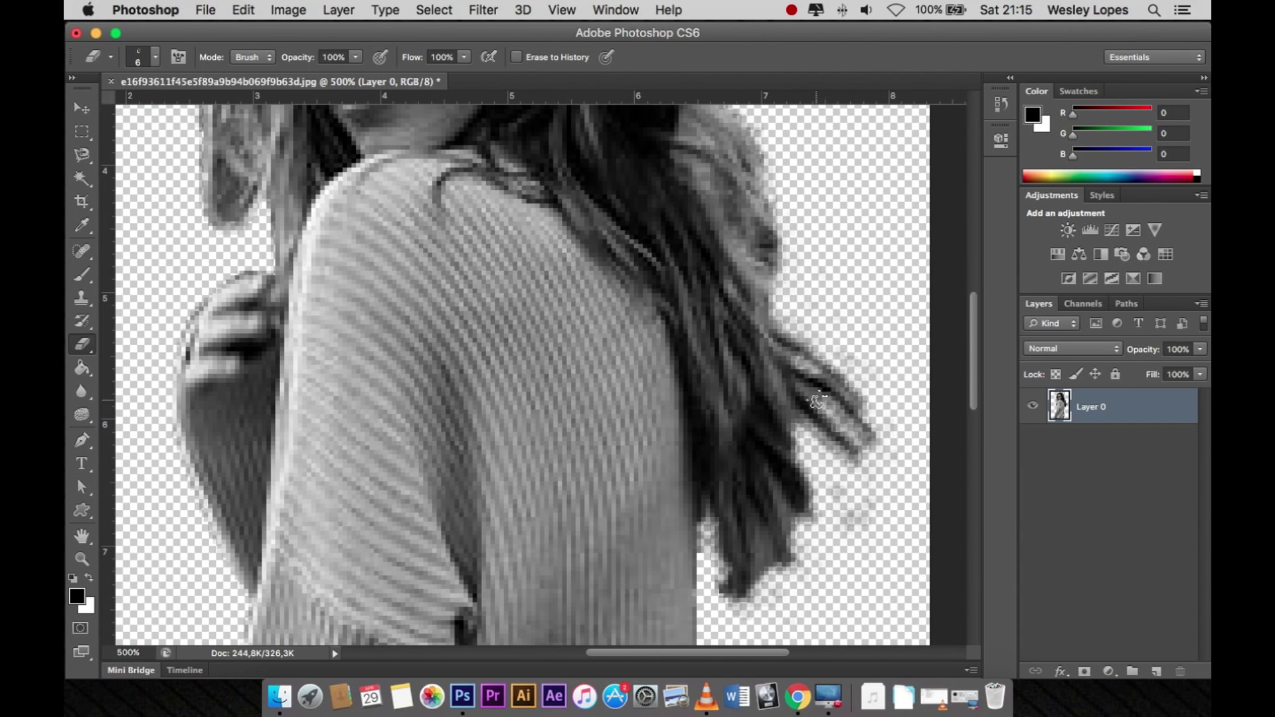
pyautogui.scroll(1, 863, 465)
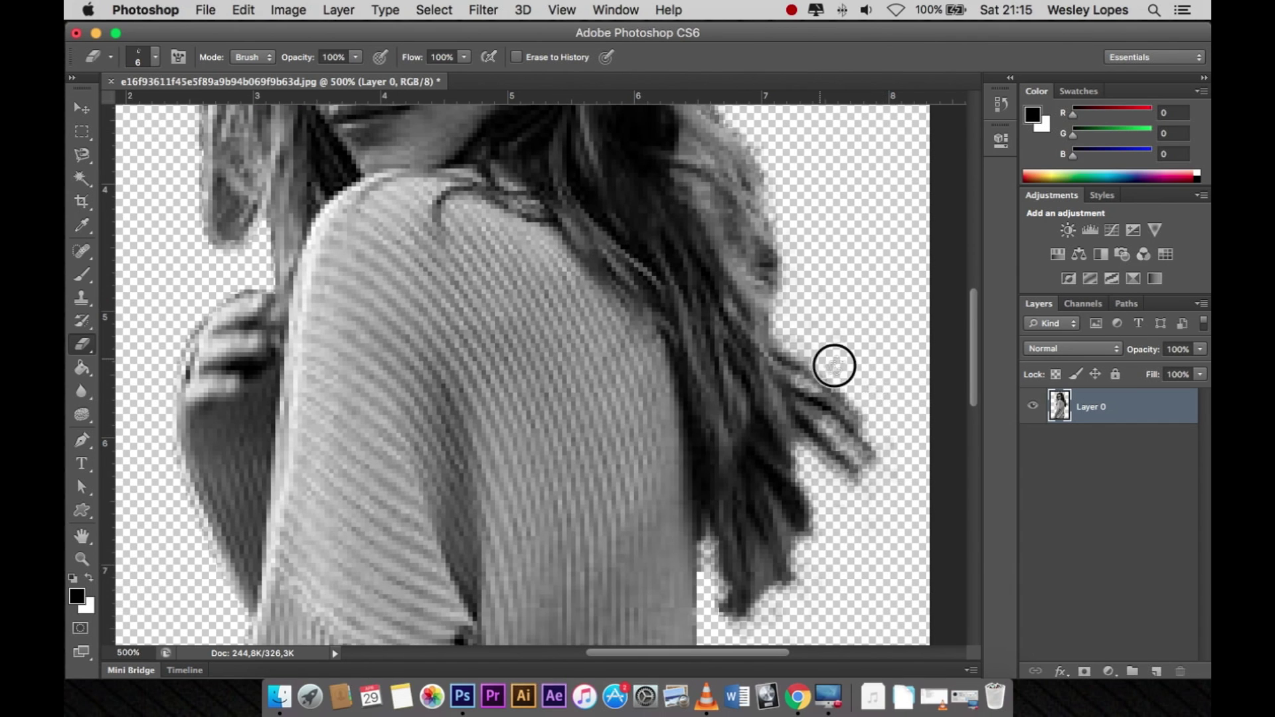
pyautogui.scroll(2, 834, 366)
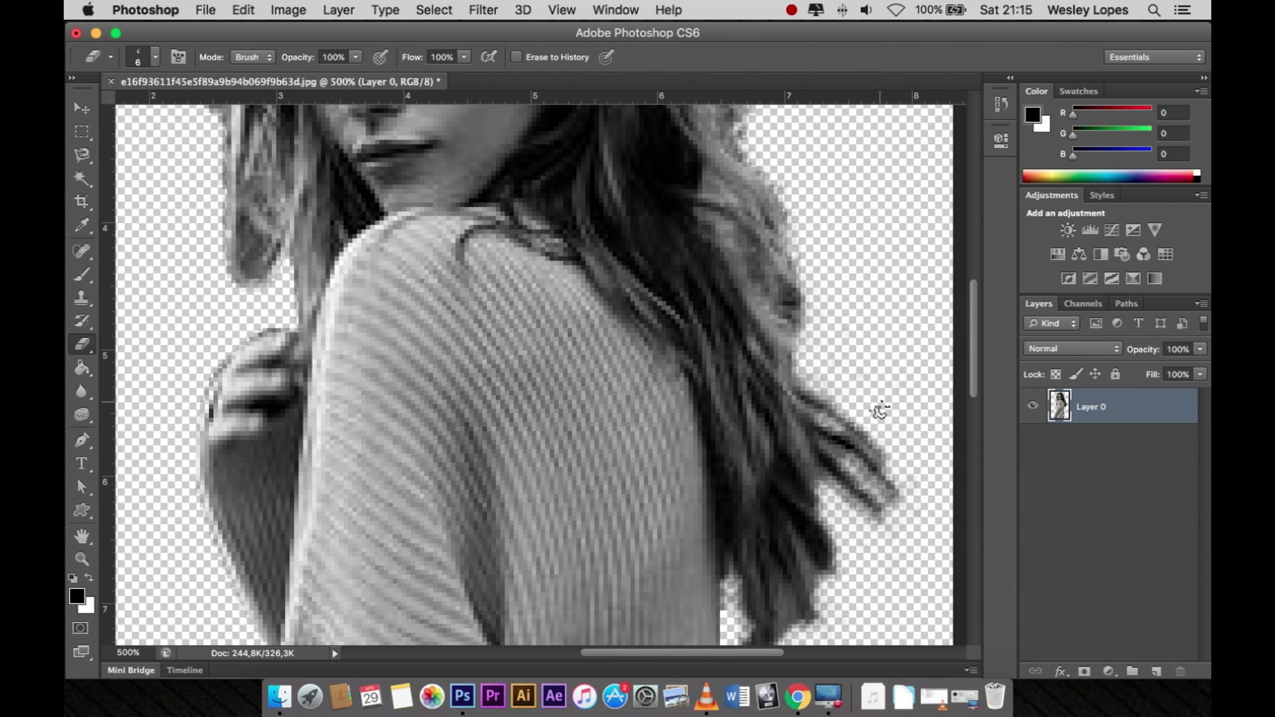
pyautogui.rightClick(858, 562)
pyautogui.moveTo(901, 484); pyautogui.dragTo(891, 490)
pyautogui.press('Return')
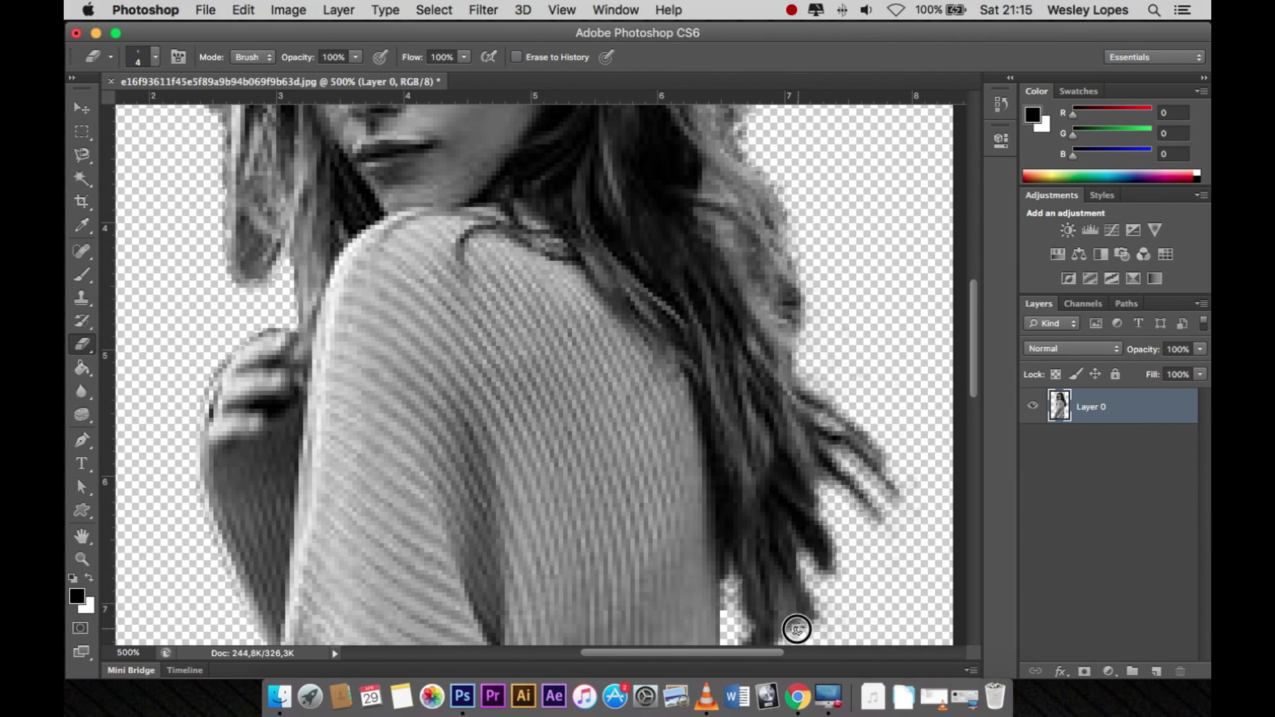
pyautogui.scroll(-3, 790, 610)
pyautogui.rightClick(863, 441)
pyautogui.moveTo(906, 463); pyautogui.dragTo(902, 463)
pyautogui.press('Return')
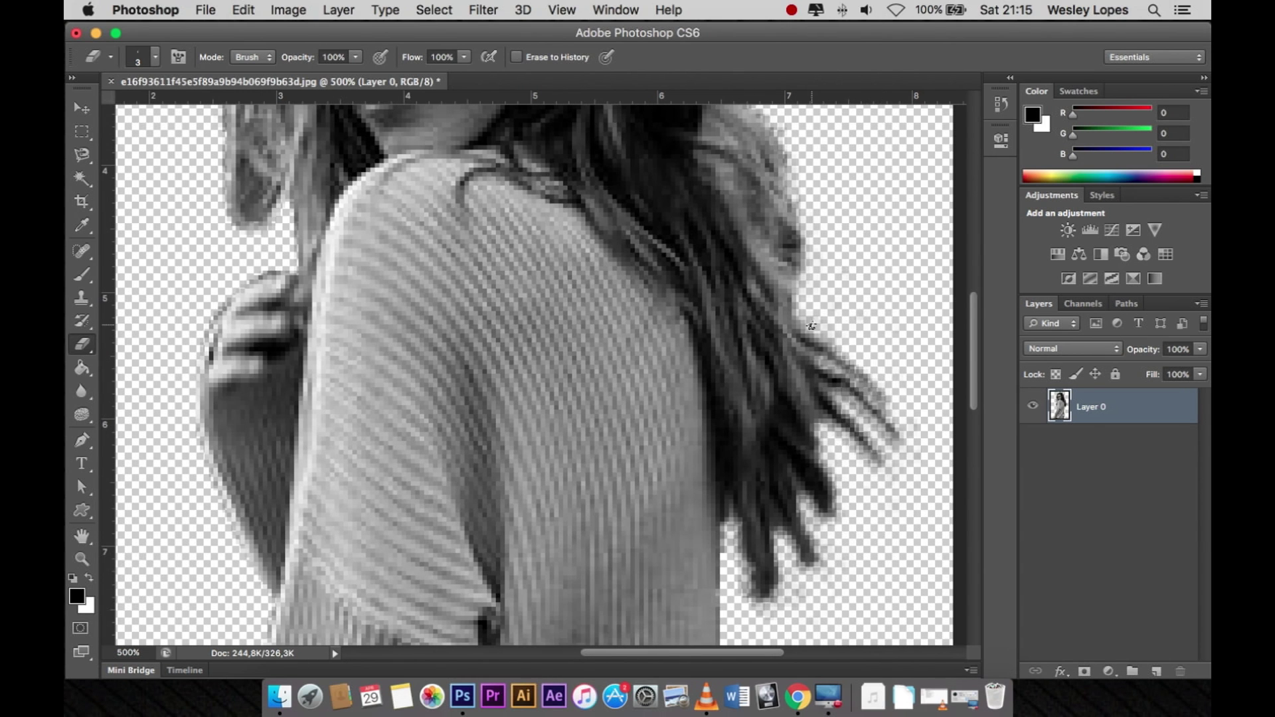
pyautogui.scroll(-3, 811, 325)
pyautogui.scroll(8, 815, 323)
pyautogui.scroll(15, 815, 319)
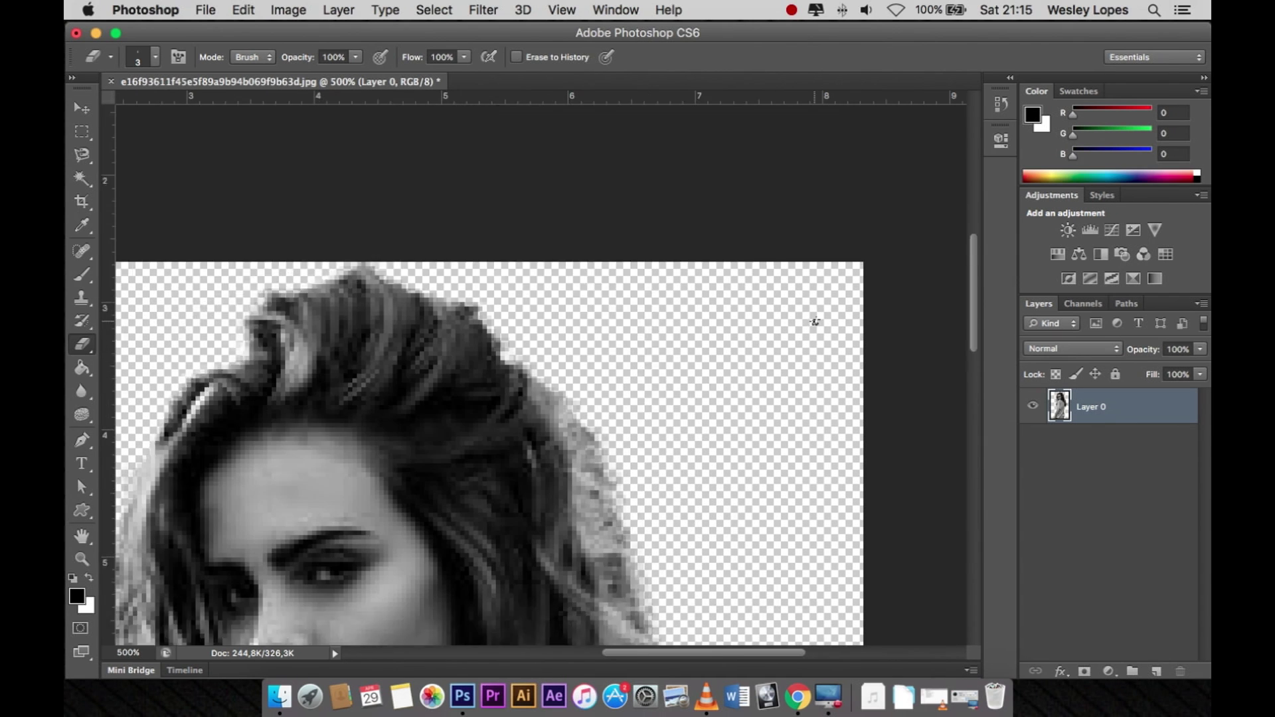
pyautogui.scroll(-3, 606, 272)
pyautogui.scroll(8, 578, 332)
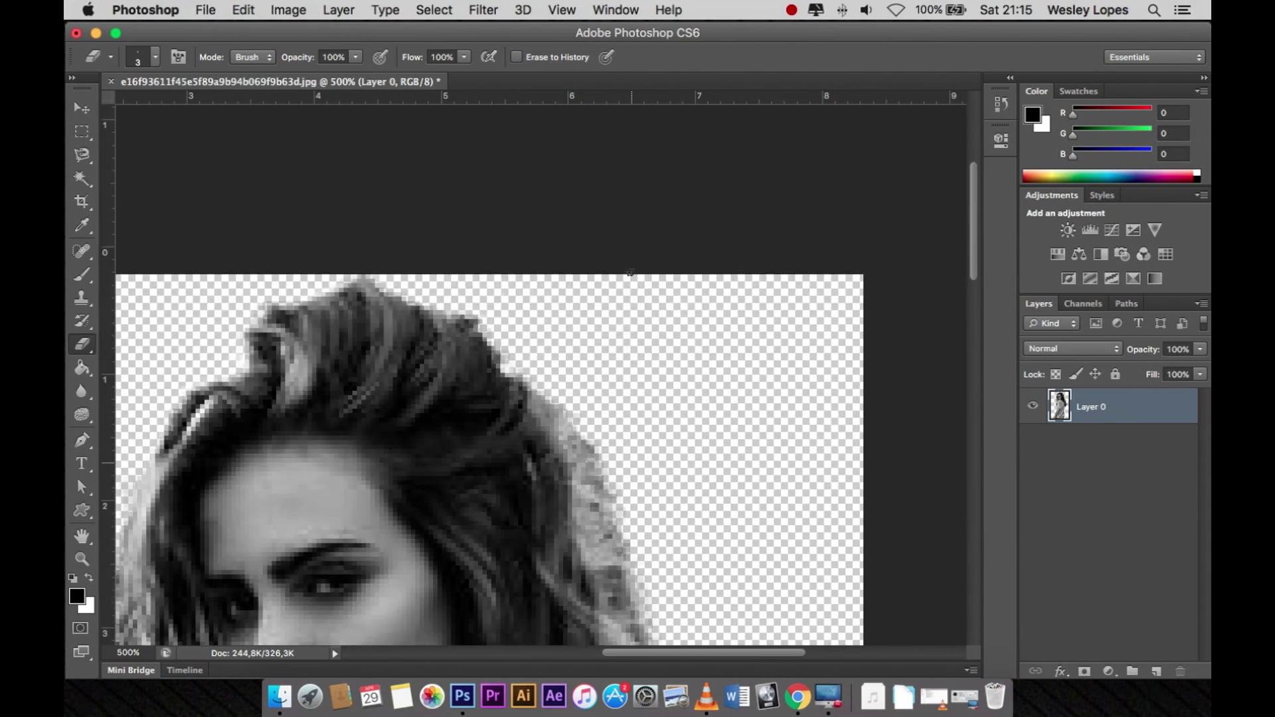
# - With an 8 px eraser, clean leftover pixels along the right hair edge
pyautogui.rightClick(565, 483)
pyautogui.moveTo(606, 476)
pyautogui.mouseDown()
pyautogui.moveTo(584, 512)
pyautogui.moveTo(591, 557)
pyautogui.mouseUp()
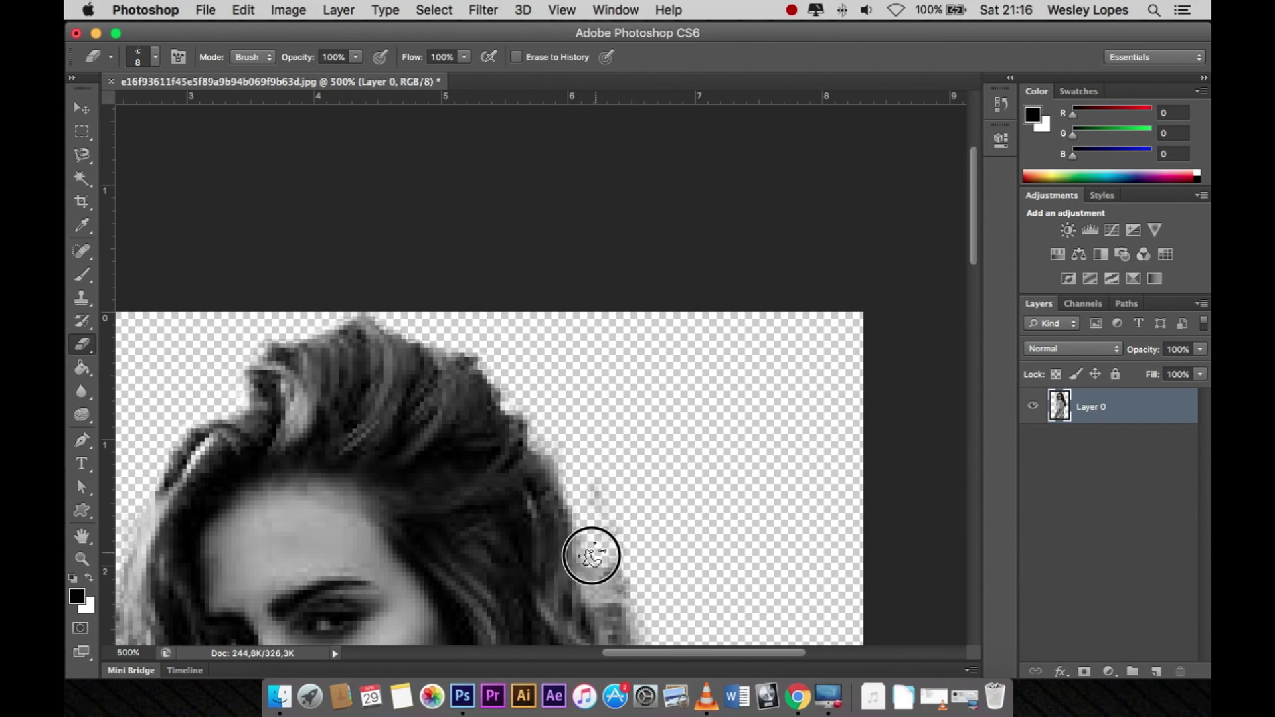
pyautogui.scroll(-3, 591, 556)
pyautogui.moveTo(592, 478); pyautogui.dragTo(629, 515)
pyautogui.scroll(-1, 642, 489)
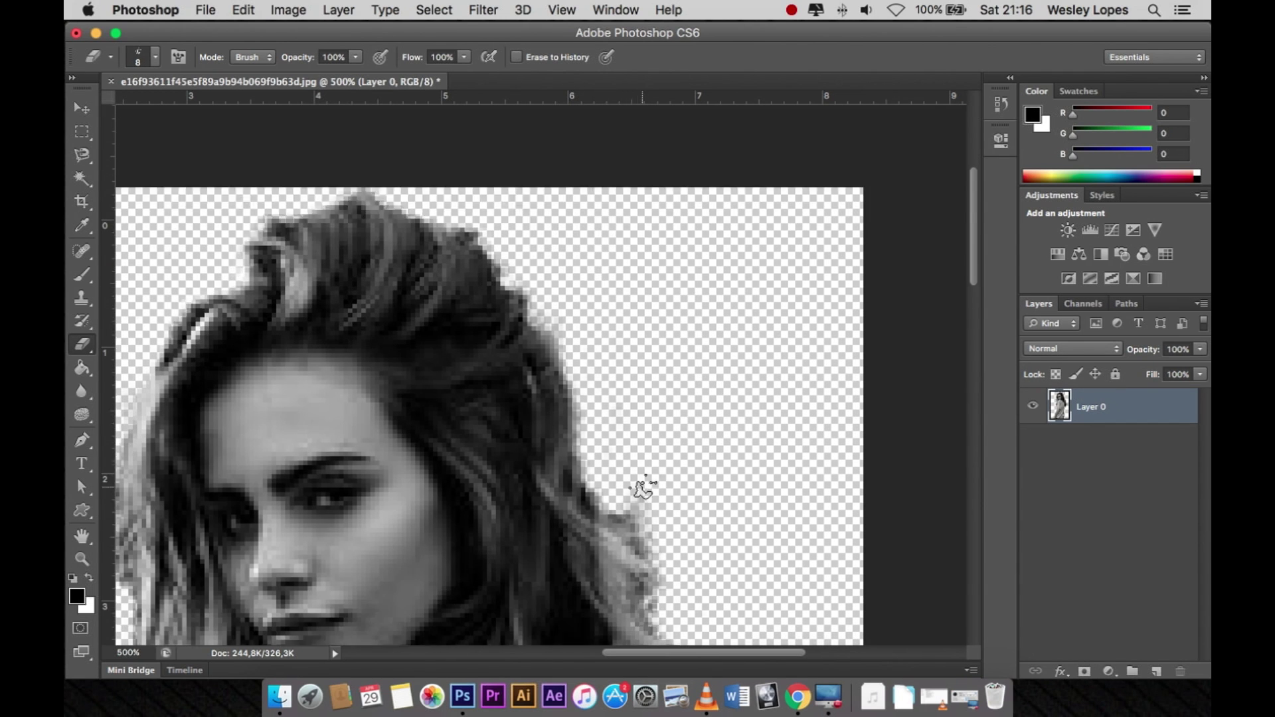
pyautogui.scroll(-4, 642, 489)
pyautogui.moveTo(620, 403); pyautogui.dragTo(639, 414)
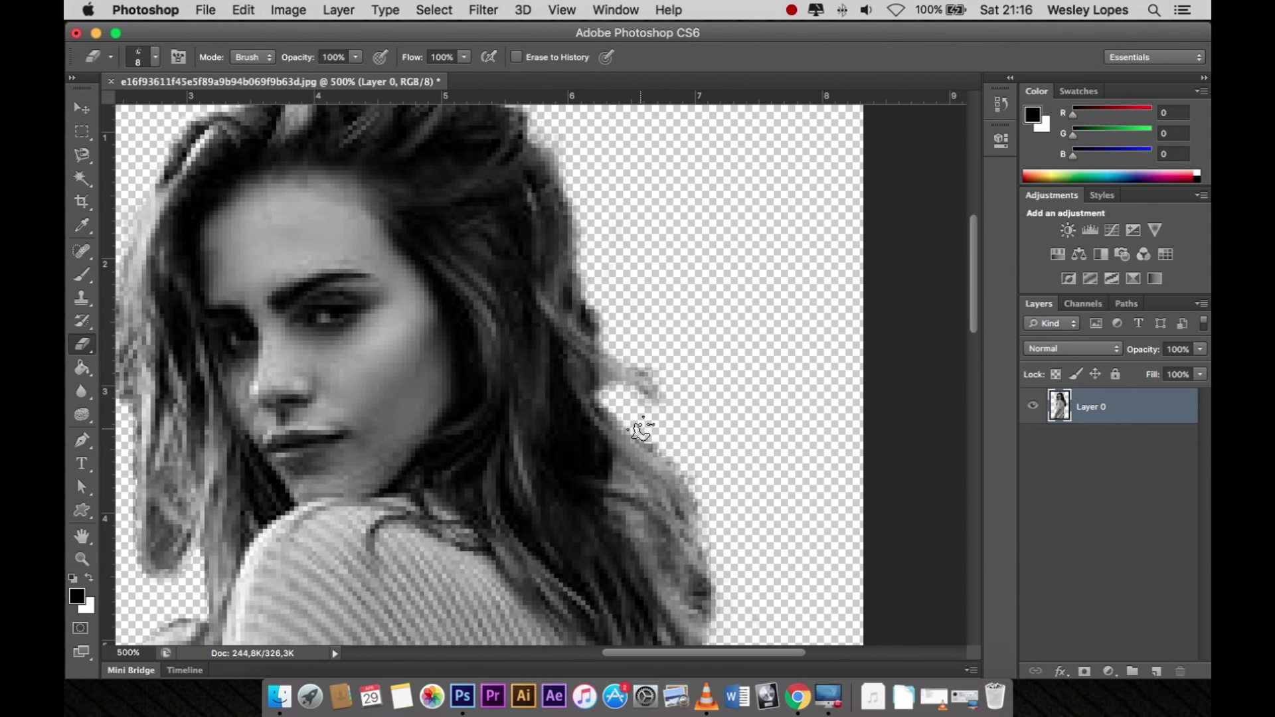
pyautogui.scroll(-3, 640, 430)
pyautogui.scroll(-1, 632, 234)
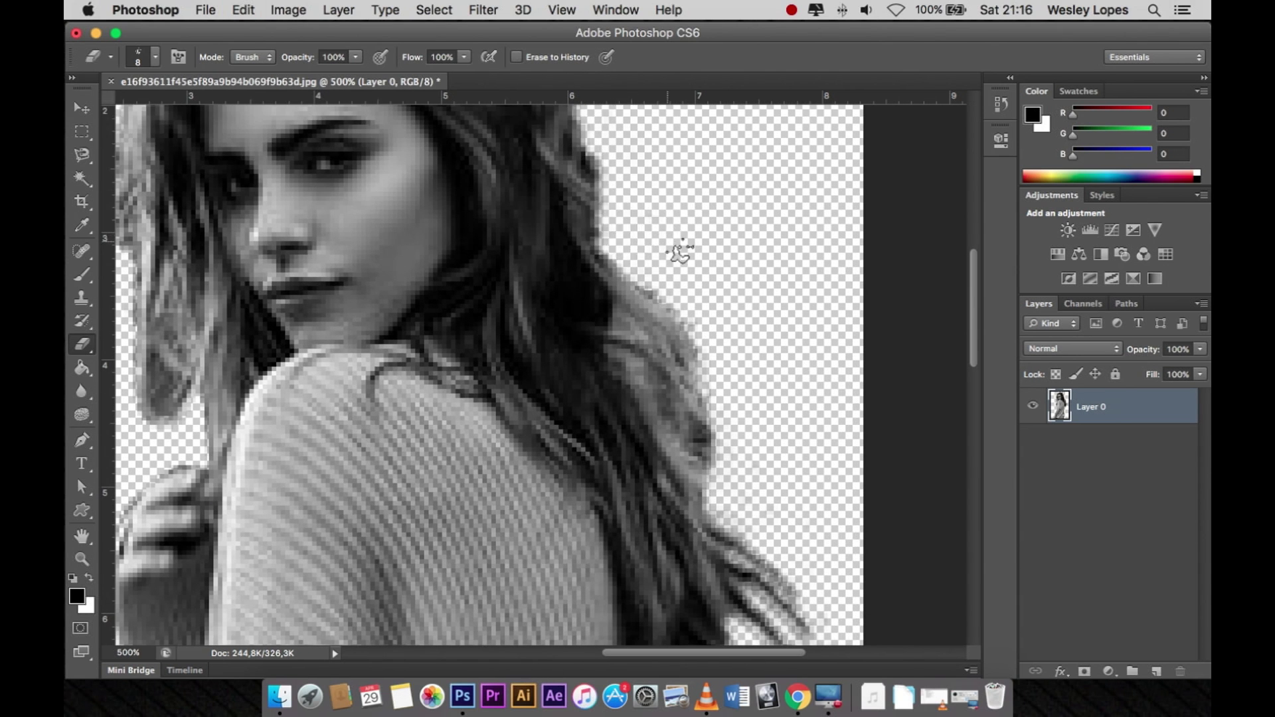
pyautogui.scroll(-1, 679, 252)
pyautogui.scroll(-1, 731, 251)
pyautogui.scroll(-2, 731, 257)
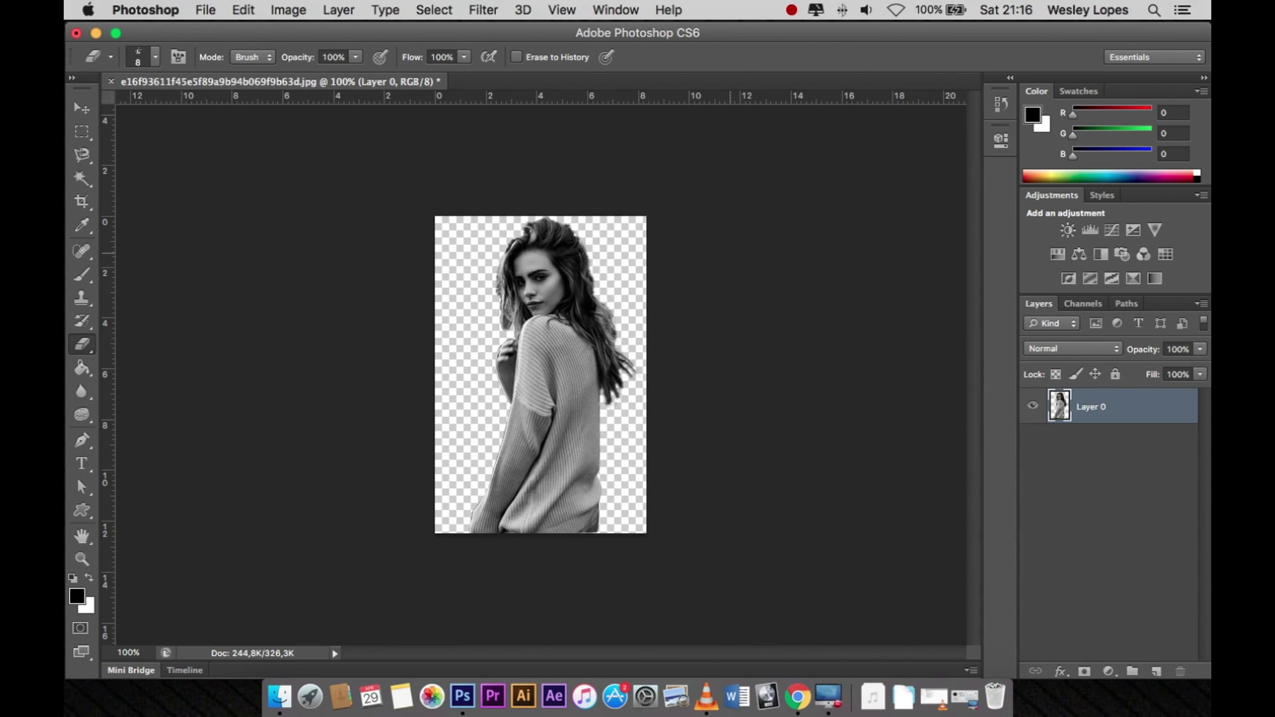
# - Nudge the cut-out woman slightly up-left and blur the hard edge along her sleeve
pyautogui.press('v')
pyautogui.moveTo(579, 327); pyautogui.dragTo(571, 320)
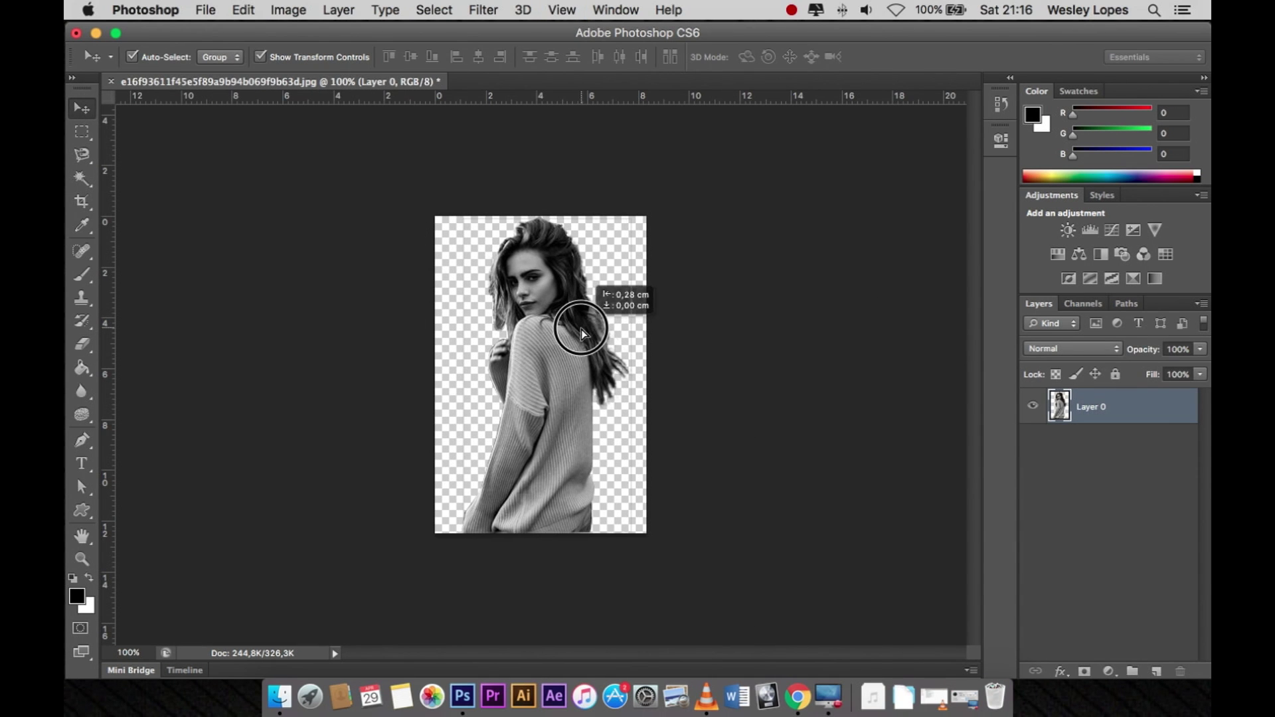
pyautogui.click(83, 393)
pyautogui.scroll(1, 539, 375)
pyautogui.scroll(1, 539, 375)
pyautogui.scroll(-2, 304, 397)
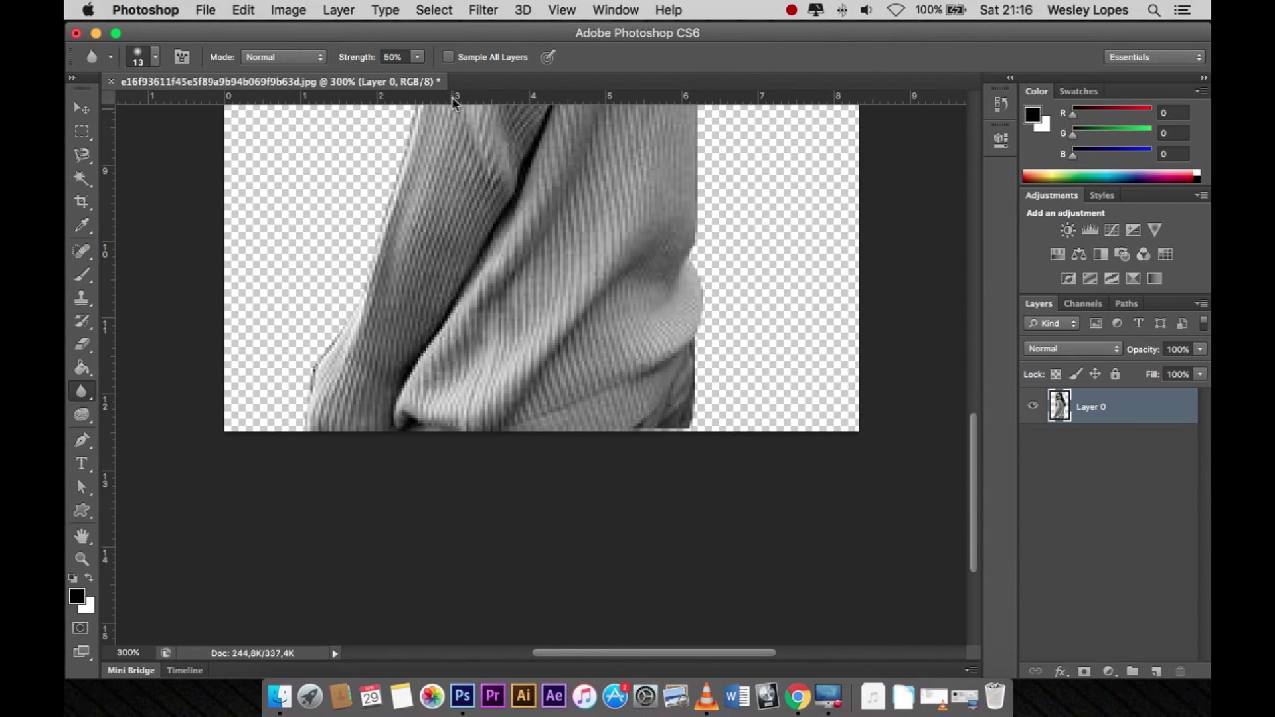
pyautogui.moveTo(324, 402)
pyautogui.mouseDown()
pyautogui.moveTo(312, 356)
pyautogui.moveTo(393, 214)
pyautogui.moveTo(413, 128)
pyautogui.mouseUp()
pyautogui.scroll(2, 412, 128)
pyautogui.scroll(2, 433, 148)
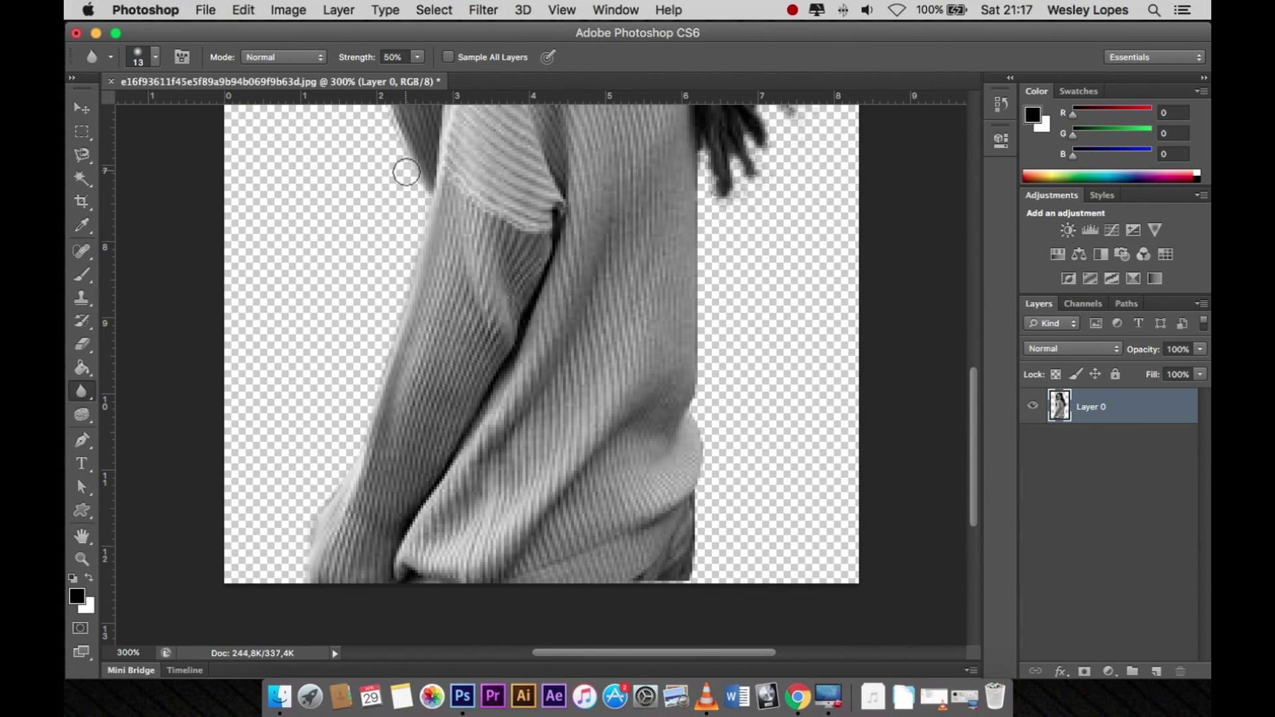
pyautogui.scroll(5, 407, 173)
# - Blur the top edge of her hair and where the hair meets the sweater
pyautogui.moveTo(390, 419)
pyautogui.mouseDown()
pyautogui.moveTo(407, 319)
pyautogui.moveTo(386, 192)
pyautogui.mouseUp()
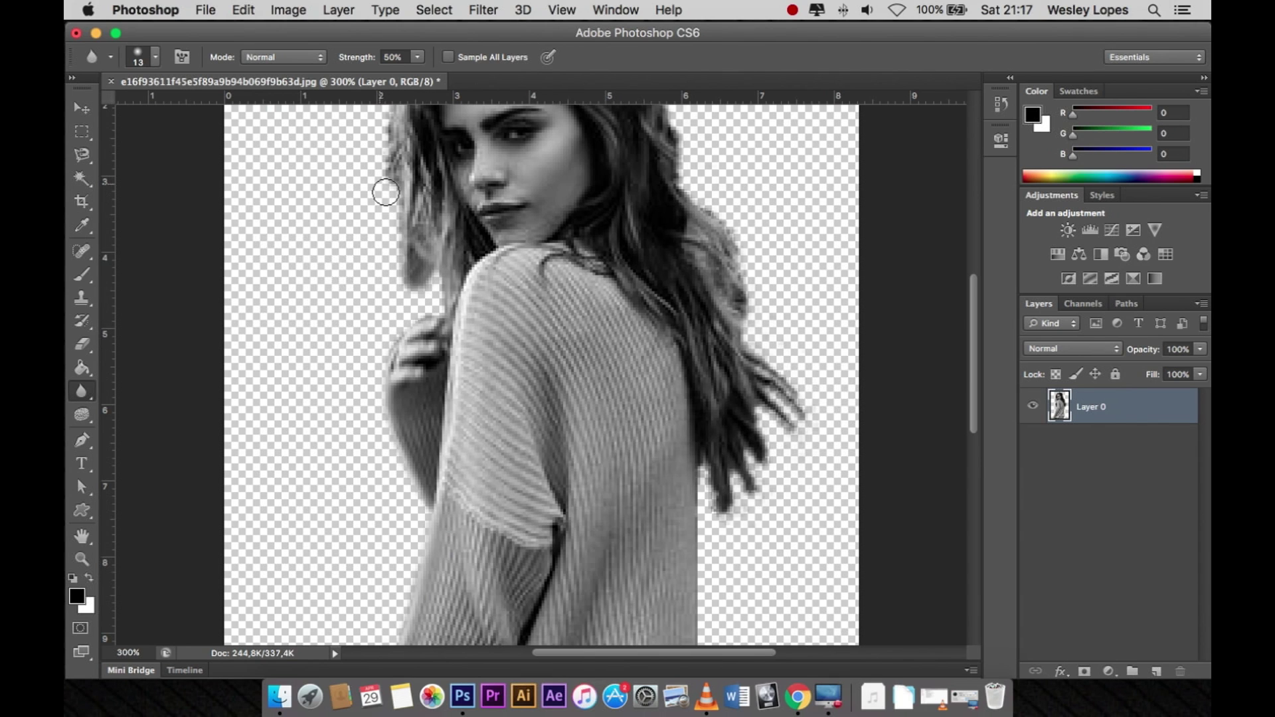
pyautogui.scroll(1, 386, 193)
pyautogui.scroll(3, 412, 199)
pyautogui.moveTo(466, 164)
pyautogui.mouseDown()
pyautogui.moveTo(569, 157)
pyautogui.moveTo(642, 215)
pyautogui.mouseUp()
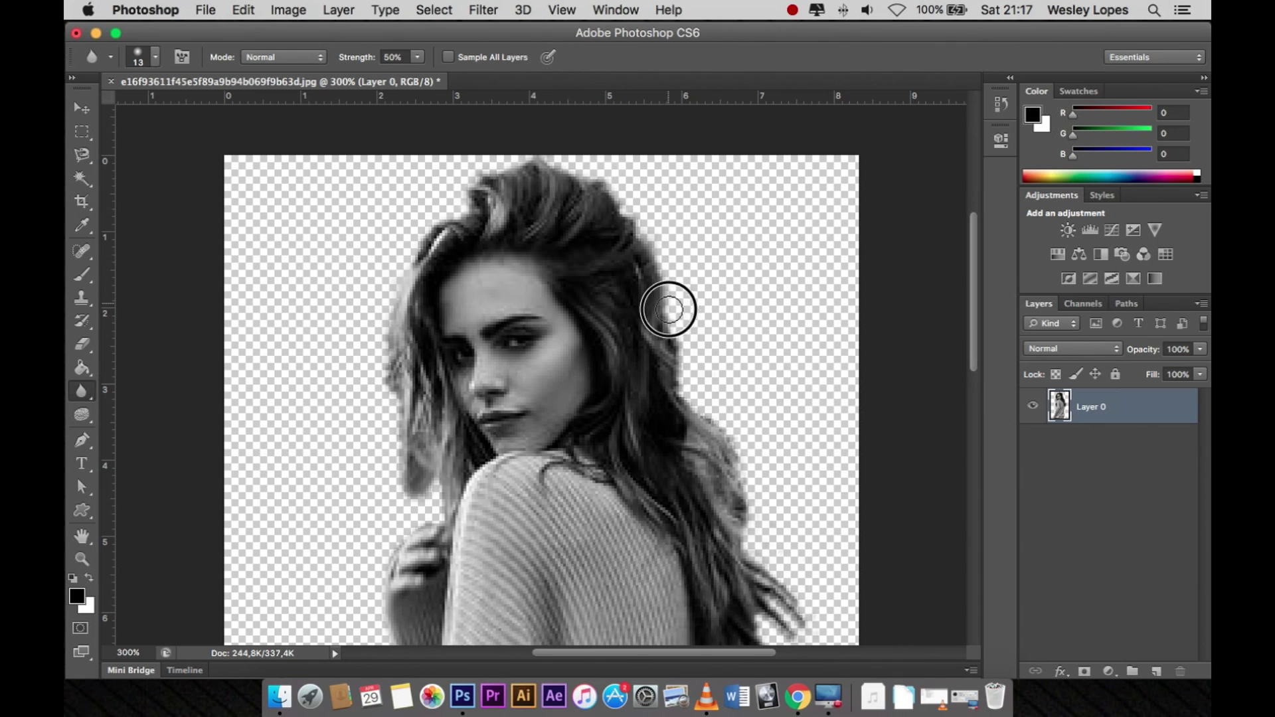
pyautogui.moveTo(693, 393); pyautogui.dragTo(760, 520)
pyautogui.scroll(-3, 769, 407)
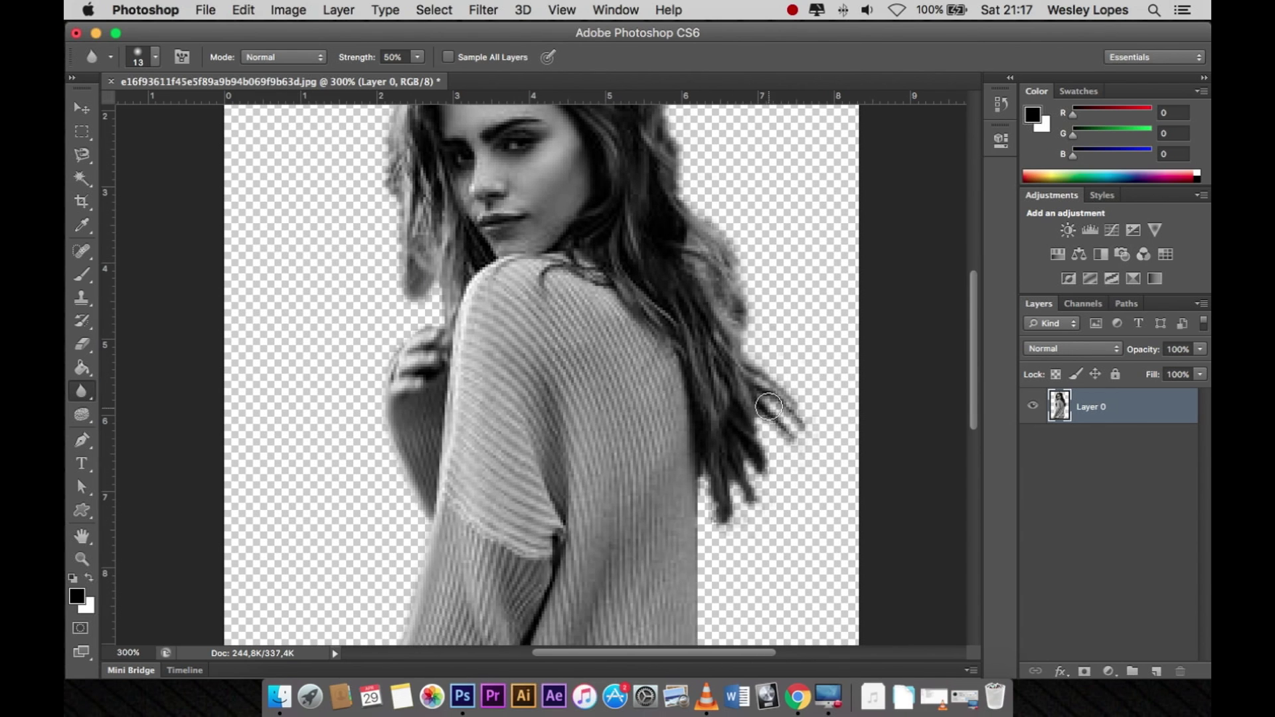
pyautogui.moveTo(707, 491); pyautogui.dragTo(697, 615)
pyautogui.scroll(-1, 697, 615)
pyautogui.scroll(-1, 697, 624)
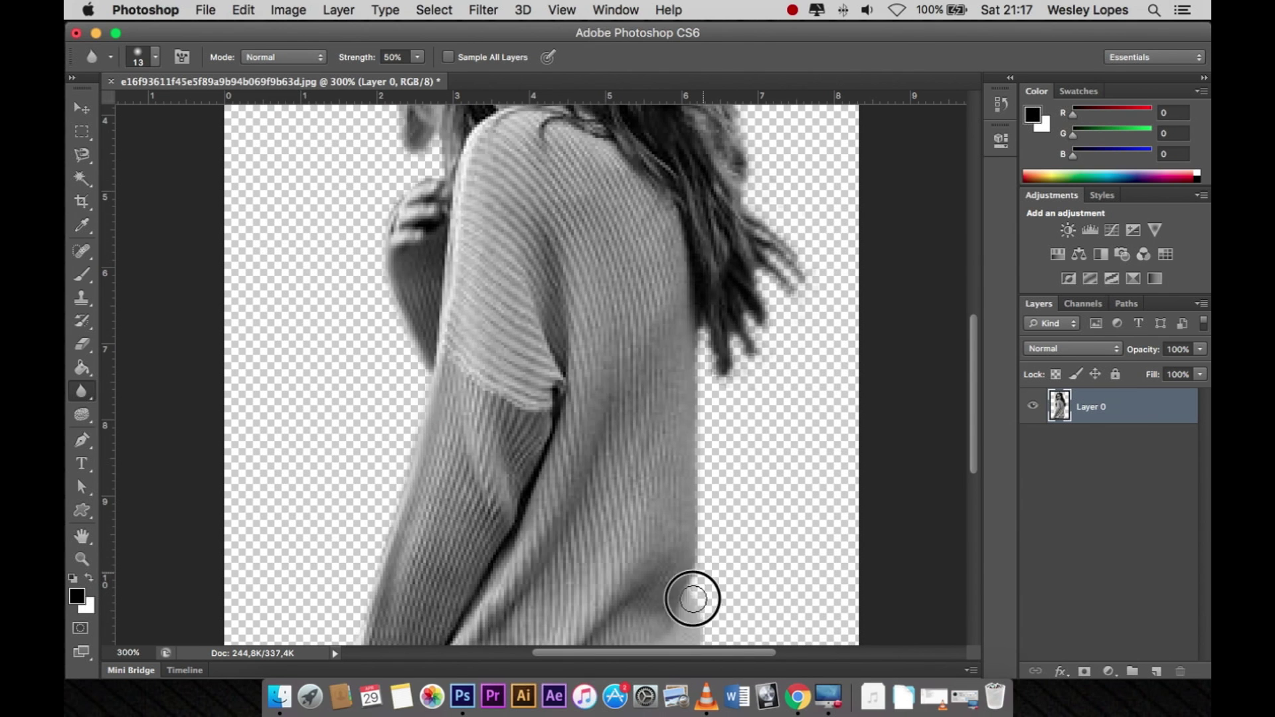
pyautogui.scroll(-2, 693, 599)
pyautogui.scroll(3, 621, 632)
pyautogui.press('super+minus')
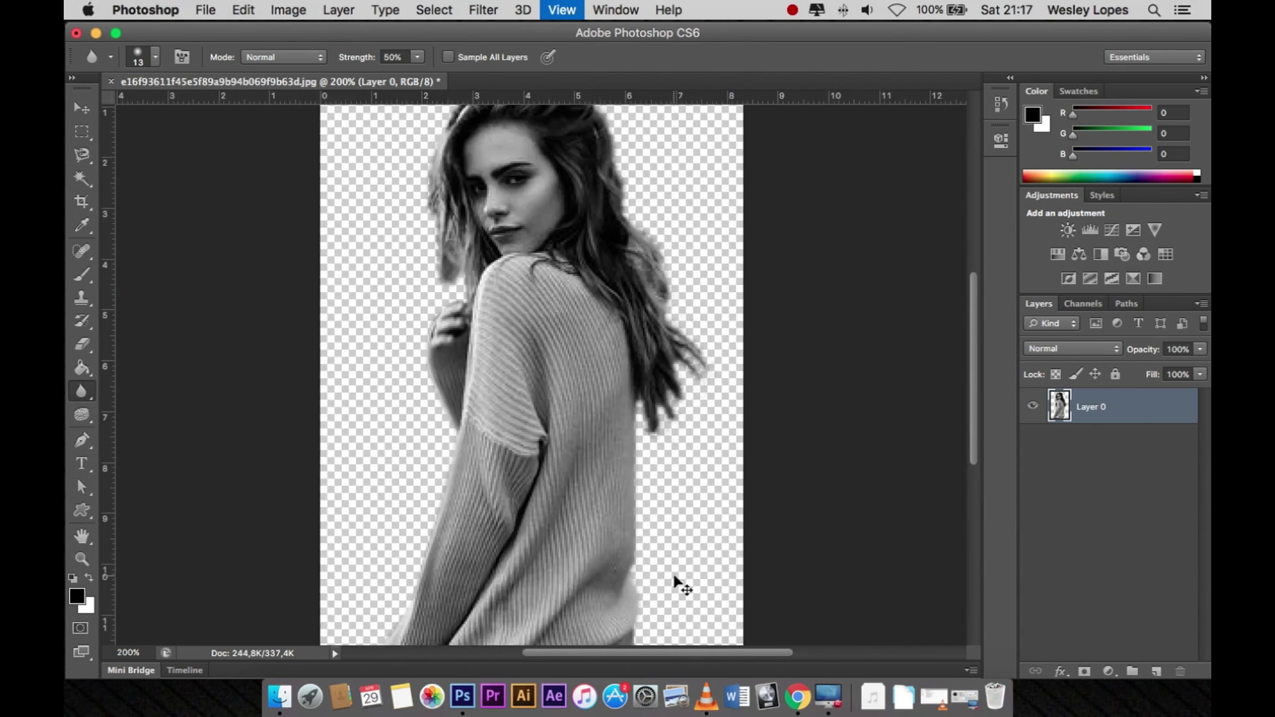
pyautogui.scroll(2, 674, 579)
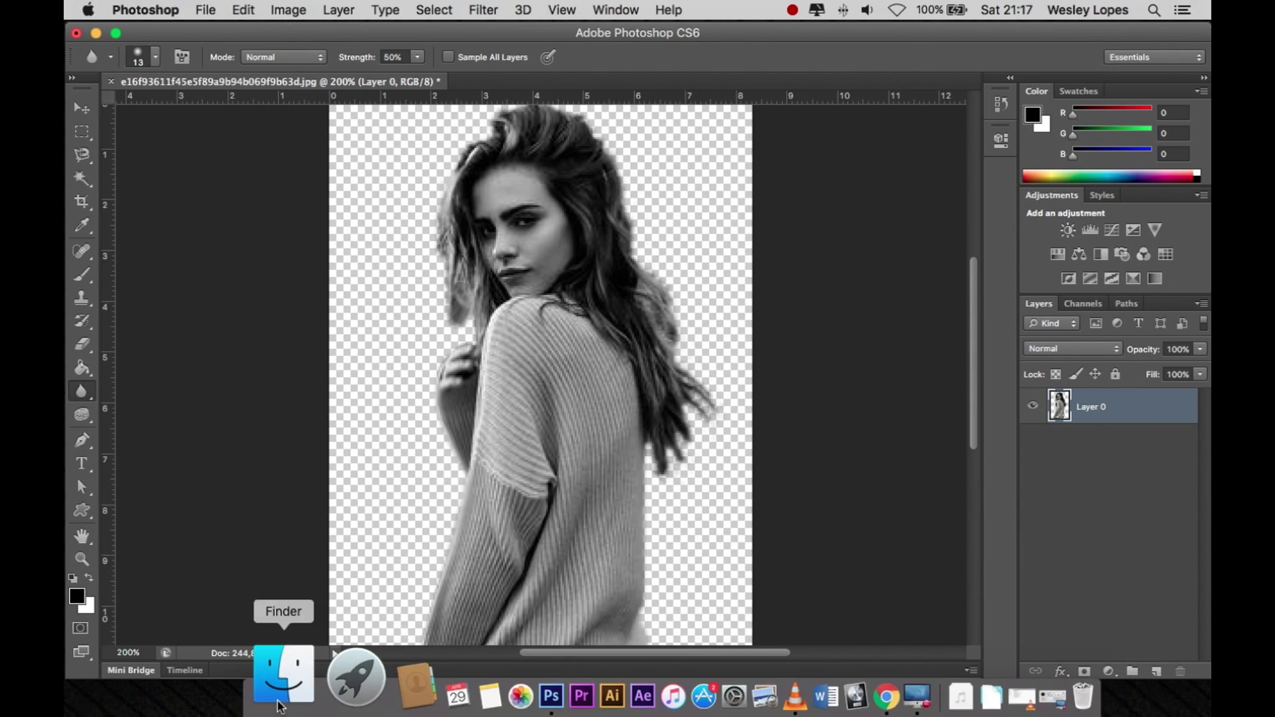
# - Open the road landscape photo and move the woman into it
pyautogui.click(279, 705)
pyautogui.moveTo(730, 189); pyautogui.dragTo(454, 697)
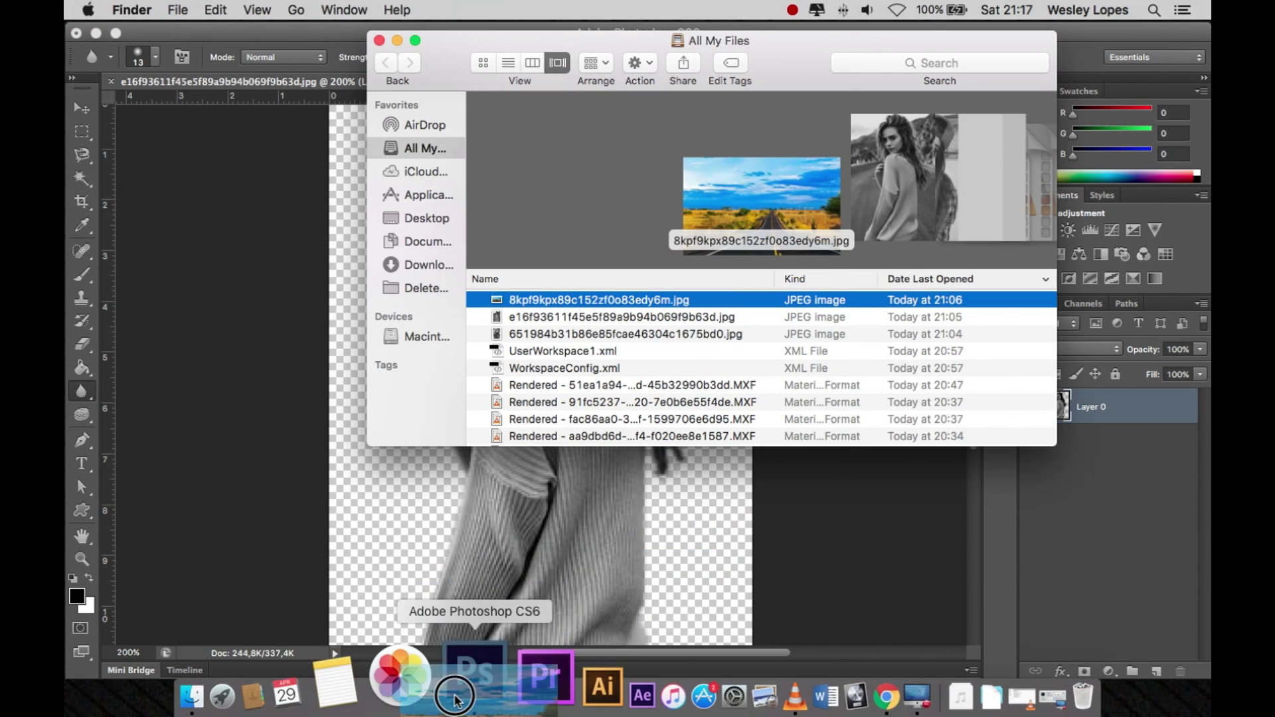
pyautogui.click(266, 81)
pyautogui.press('v')
pyautogui.moveTo(584, 336)
pyautogui.mouseDown()
pyautogui.moveTo(627, 85)
pyautogui.moveTo(578, 359)
pyautogui.moveTo(468, 389)
pyautogui.mouseUp()
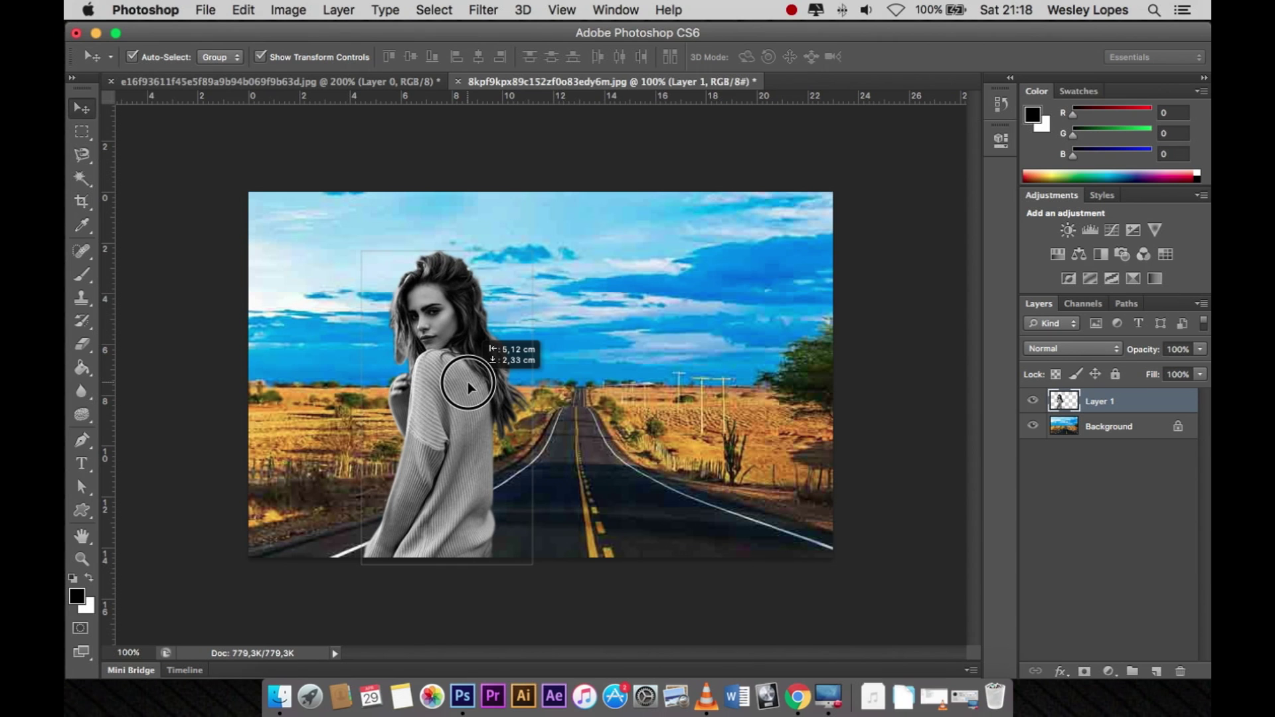
# - Finish placing the woman on the road and zoom in on the composite
pyautogui.click(878, 508)
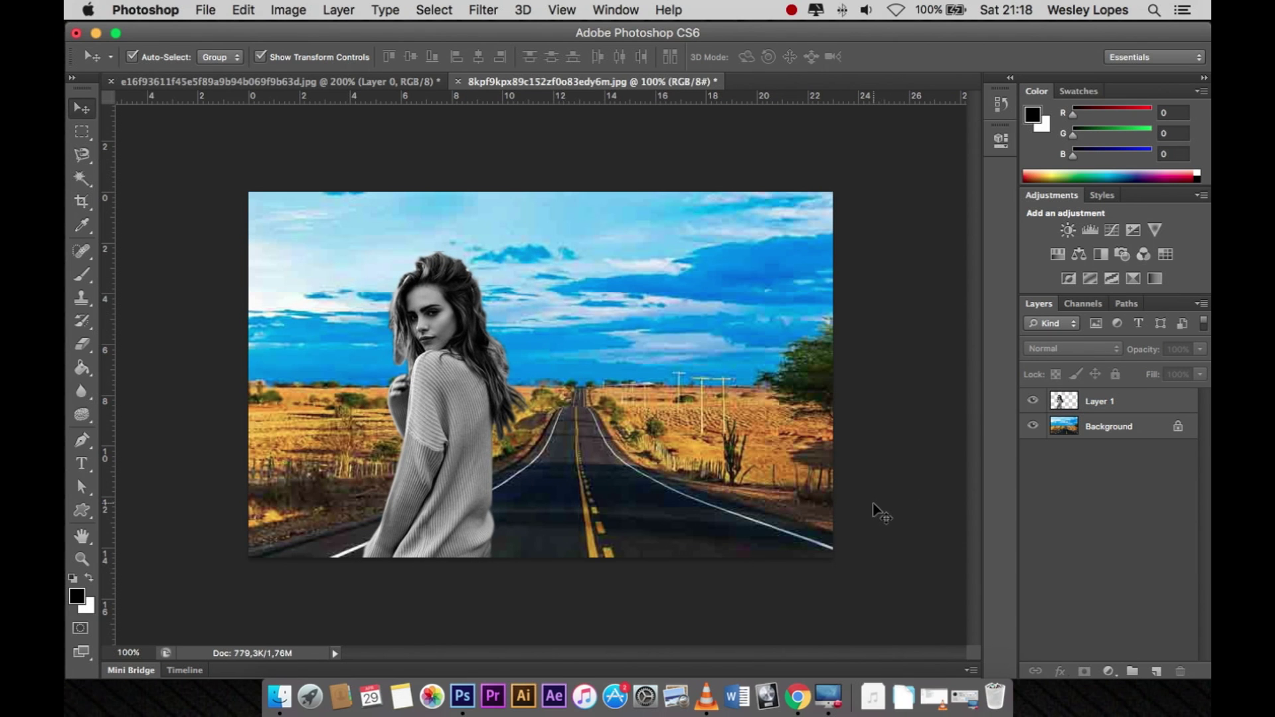
pyautogui.click(616, 296)
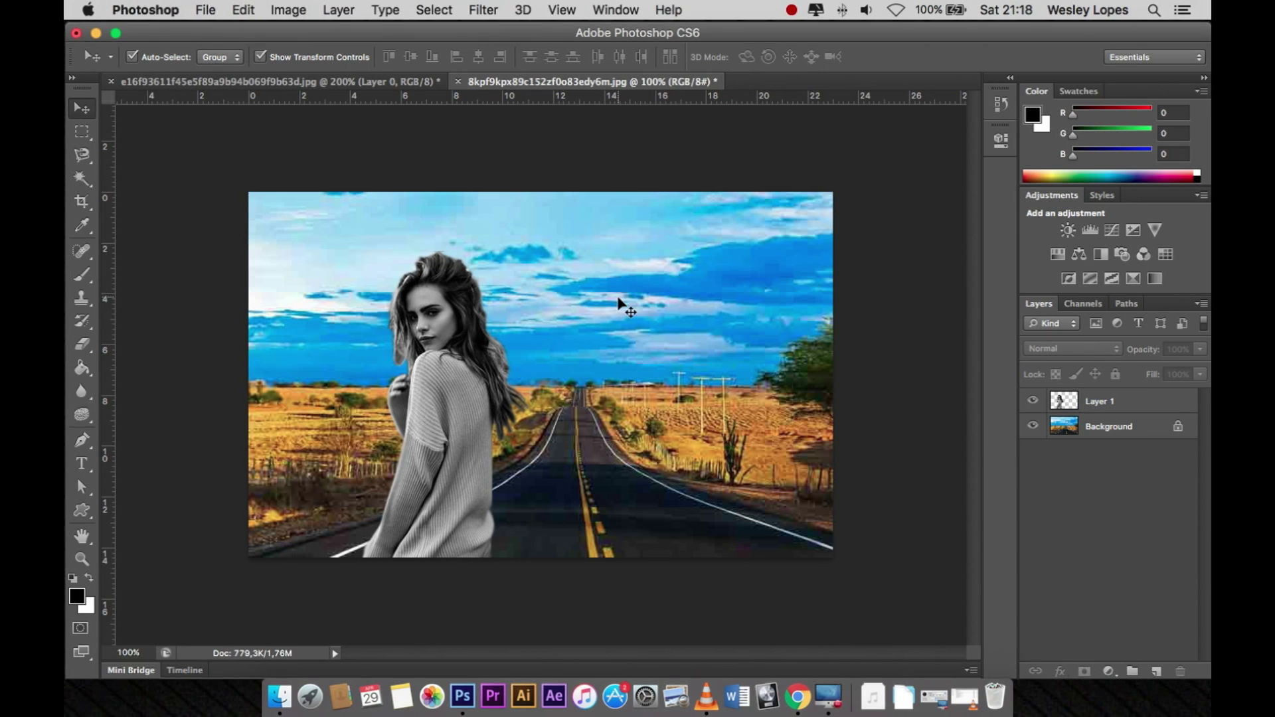
pyautogui.press('super+plus')
# - Select Layer 1 and set the eraser brush size to 12
pyautogui.click(78, 345)
pyautogui.press('Return')
pyautogui.click(1100, 401)
pyautogui.rightClick(485, 178)
pyautogui.moveTo(503, 221); pyautogui.dragTo(508, 222)
pyautogui.press('Return')
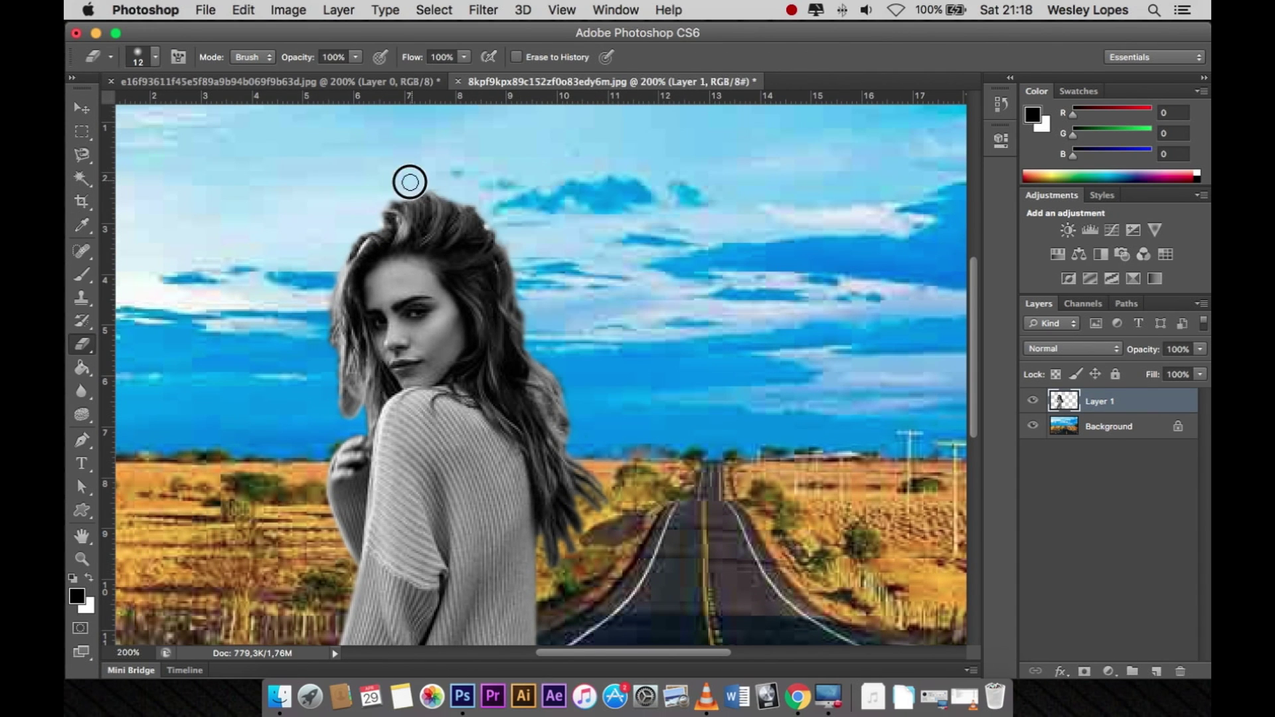
# - Add a new Layer 2 and set the foreground colour to dark golden brown (RGB 91/69/11)
pyautogui.scroll(-5, 407, 179)
pyautogui.click(1156, 671)
pyautogui.scroll(3, 468, 203)
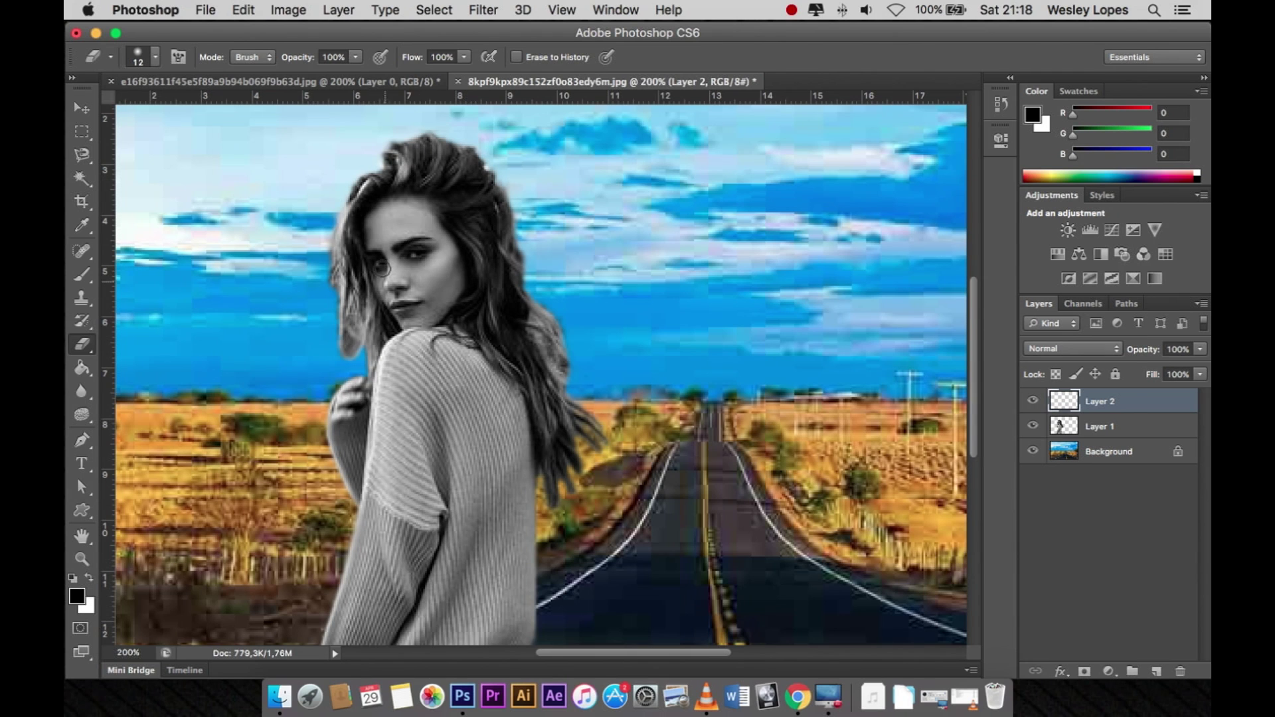
pyautogui.scroll(2, 114, 216)
pyautogui.click(77, 596)
pyautogui.moveTo(649, 336); pyautogui.dragTo(648, 384)
pyautogui.moveTo(609, 302); pyautogui.dragTo(607, 322)
pyautogui.click(598, 330)
# - Brush golden brown over the top, middle and edge of the hair on Layer 2
pyautogui.press('Return')
pyautogui.press('e')
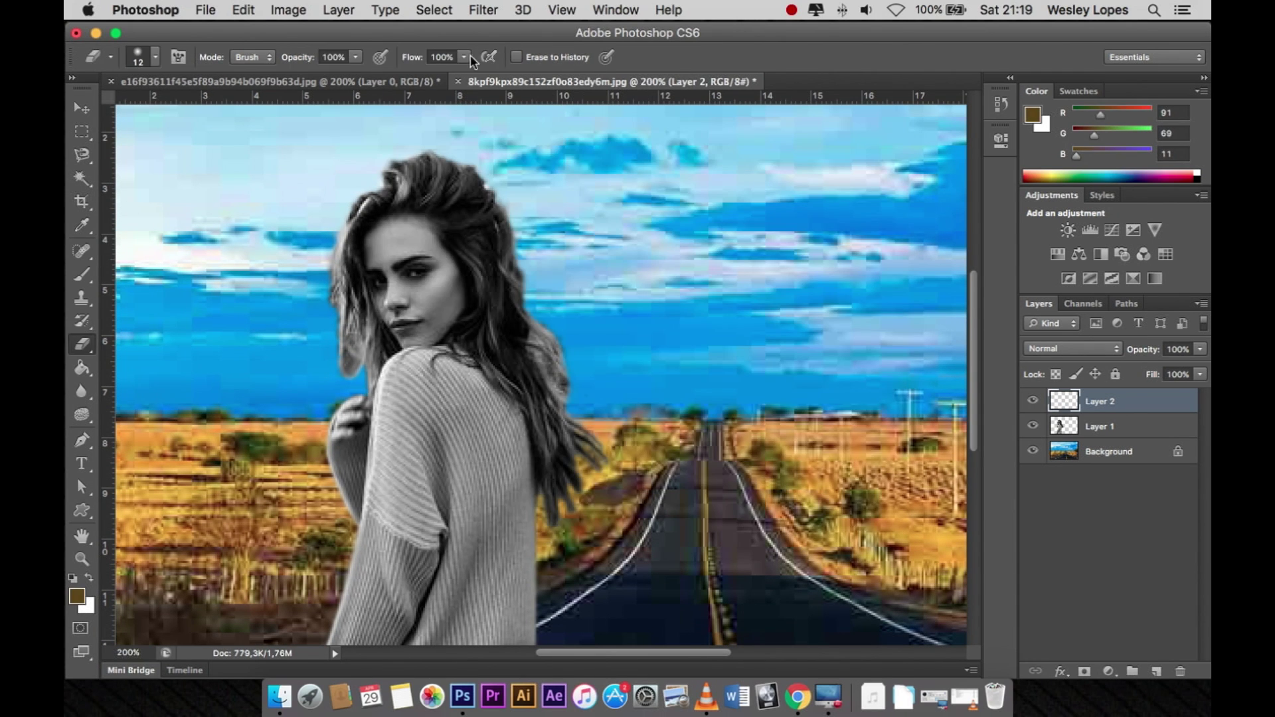
pyautogui.click(82, 278)
pyautogui.hscroll(2, 387, 192)
pyautogui.moveTo(405, 191)
pyautogui.mouseDown()
pyautogui.moveTo(407, 205)
pyautogui.moveTo(433, 184)
pyautogui.mouseUp()
pyautogui.moveTo(444, 259)
pyautogui.mouseDown()
pyautogui.moveTo(455, 297)
pyautogui.moveTo(473, 274)
pyautogui.mouseUp()
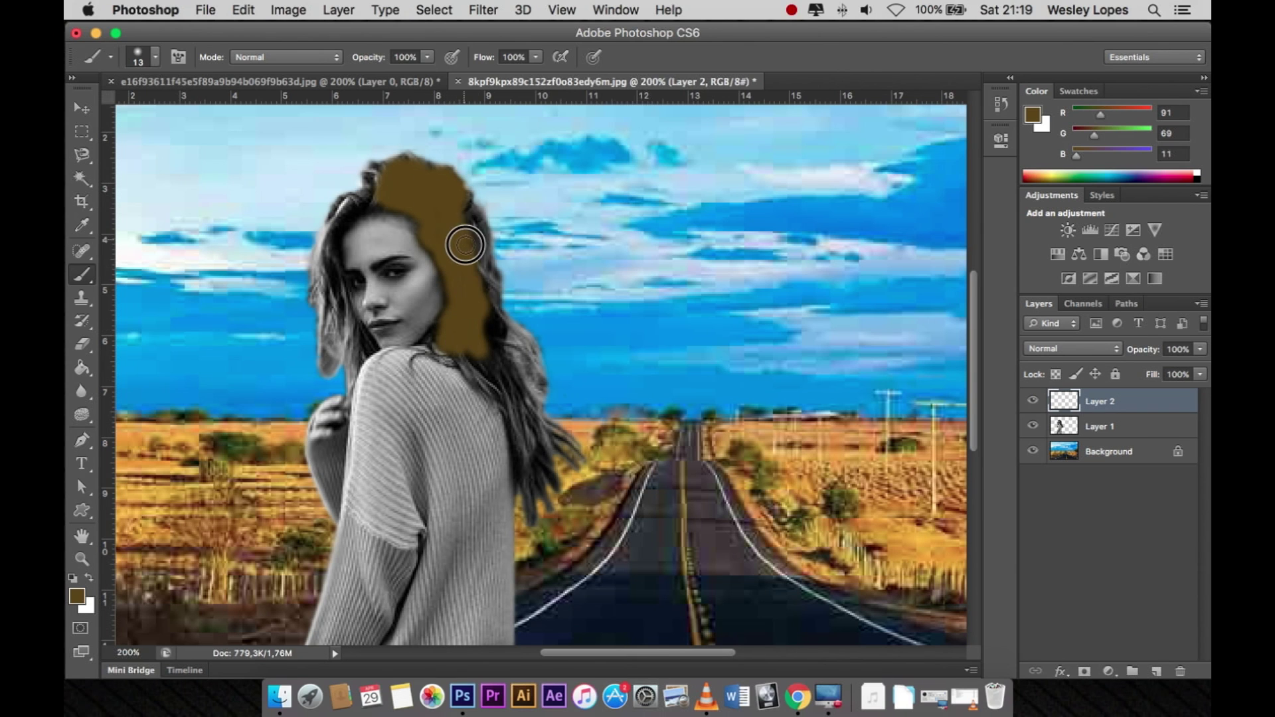
pyautogui.press('super+equal')
pyautogui.press('super+equal')
pyautogui.moveTo(390, 333); pyautogui.dragTo(498, 293)
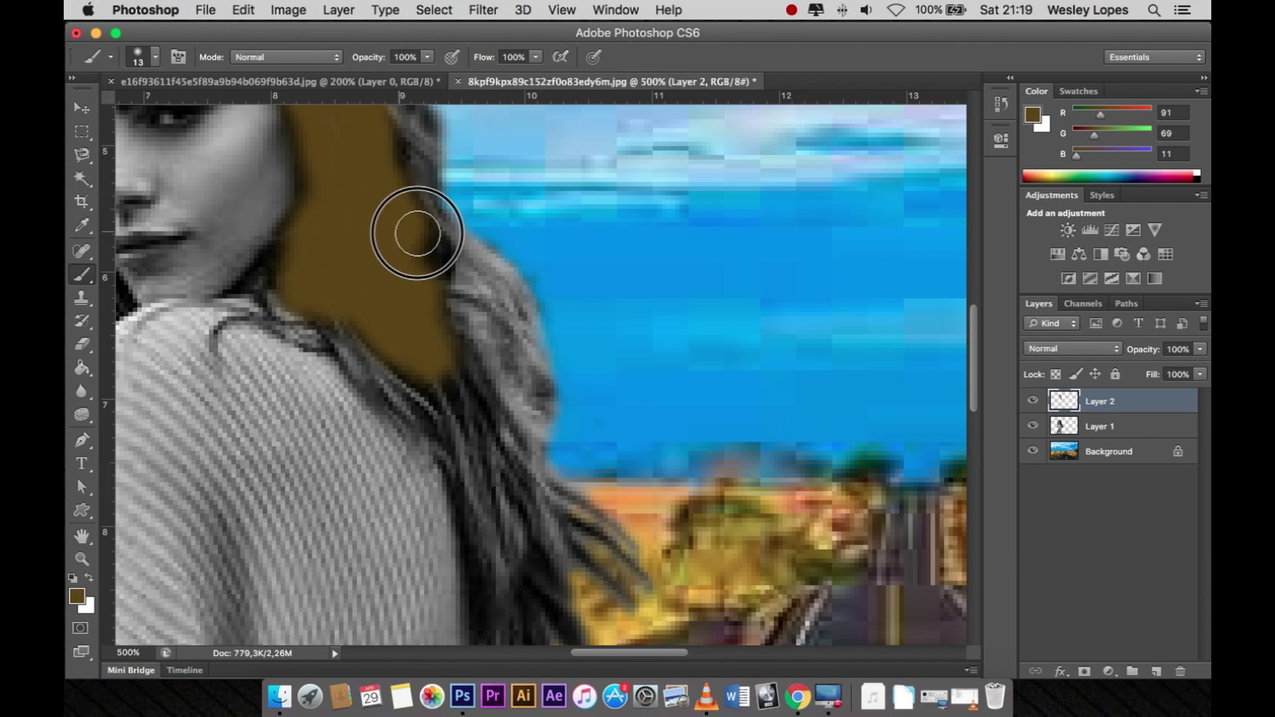
pyautogui.press('super+equal')
pyautogui.scroll(5, 396, 240)
# - Set Layer 2's blend mode to Screen
pyautogui.click(1073, 349)
pyautogui.click(1069, 466)
pyautogui.press('super+minus')
pyautogui.press('super+minus')
pyautogui.press('super+minus')
pyautogui.press('super+minus')
pyautogui.press('super+minus')
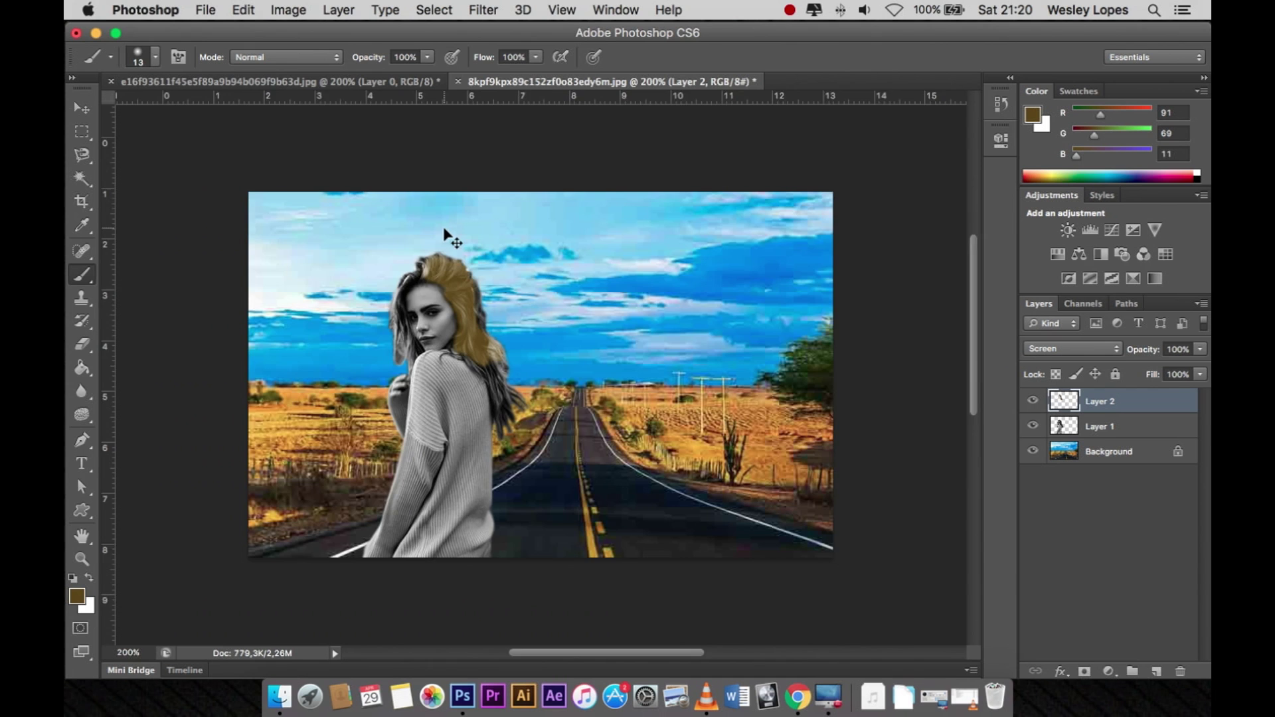
pyautogui.press('super+equal')
pyautogui.press('super+equal')
pyautogui.press('super+equal')
pyautogui.press('super+equal')
# - Paint the golden tint along the hair's left edge and over the upper-right grey strands
pyautogui.scroll(5, 447, 216)
pyautogui.hscroll(-4, 447, 216)
pyautogui.moveTo(299, 176)
pyautogui.mouseDown()
pyautogui.moveTo(233, 250)
pyautogui.moveTo(285, 261)
pyautogui.moveTo(205, 293)
pyautogui.moveTo(180, 402)
pyautogui.moveTo(197, 557)
pyautogui.moveTo(208, 455)
pyautogui.moveTo(198, 393)
pyautogui.moveTo(241, 532)
pyautogui.moveTo(256, 512)
pyautogui.moveTo(263, 532)
pyautogui.mouseUp()
pyautogui.moveTo(392, 186)
pyautogui.mouseDown()
pyautogui.moveTo(419, 231)
pyautogui.moveTo(487, 289)
pyautogui.moveTo(501, 389)
pyautogui.moveTo(529, 435)
pyautogui.moveTo(430, 506)
pyautogui.moveTo(446, 521)
pyautogui.mouseUp()
pyautogui.scroll(-5, 545, 538)
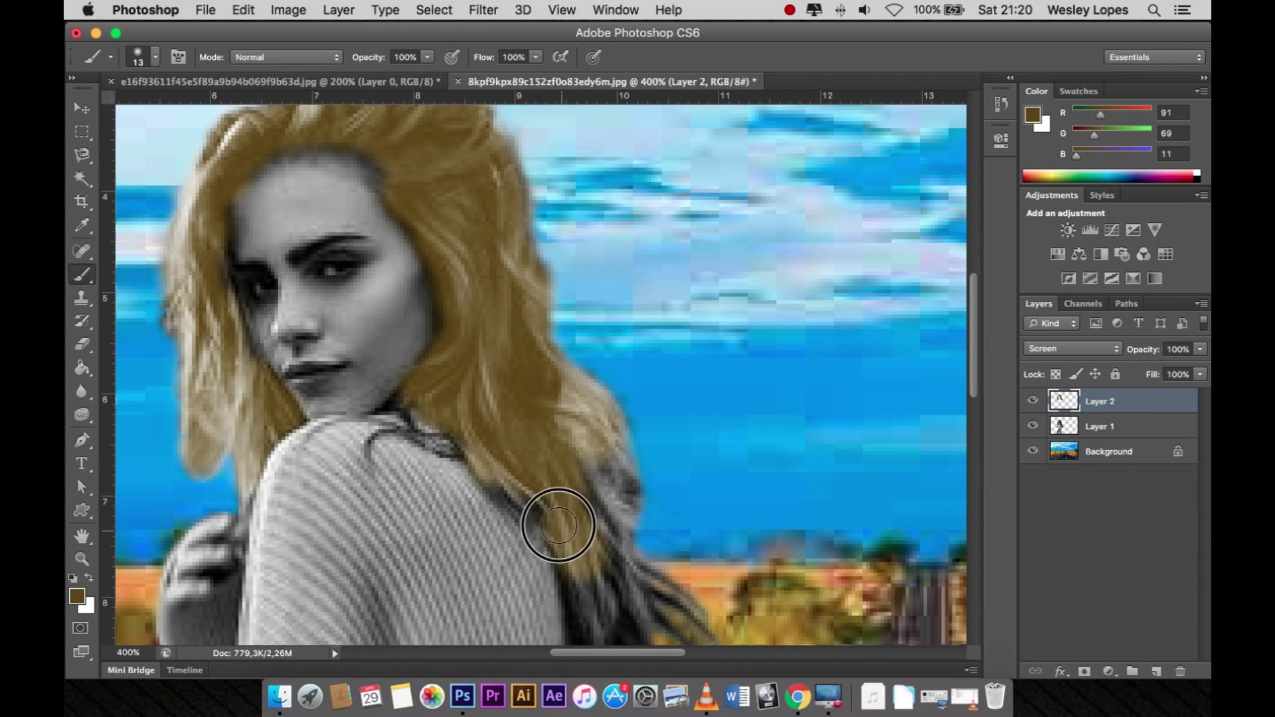
pyautogui.scroll(-8, 573, 363)
pyautogui.scroll(-3, 574, 363)
pyautogui.moveTo(564, 192); pyautogui.dragTo(604, 258)
pyautogui.scroll(-2, 581, 174)
pyautogui.scroll(4, 584, 186)
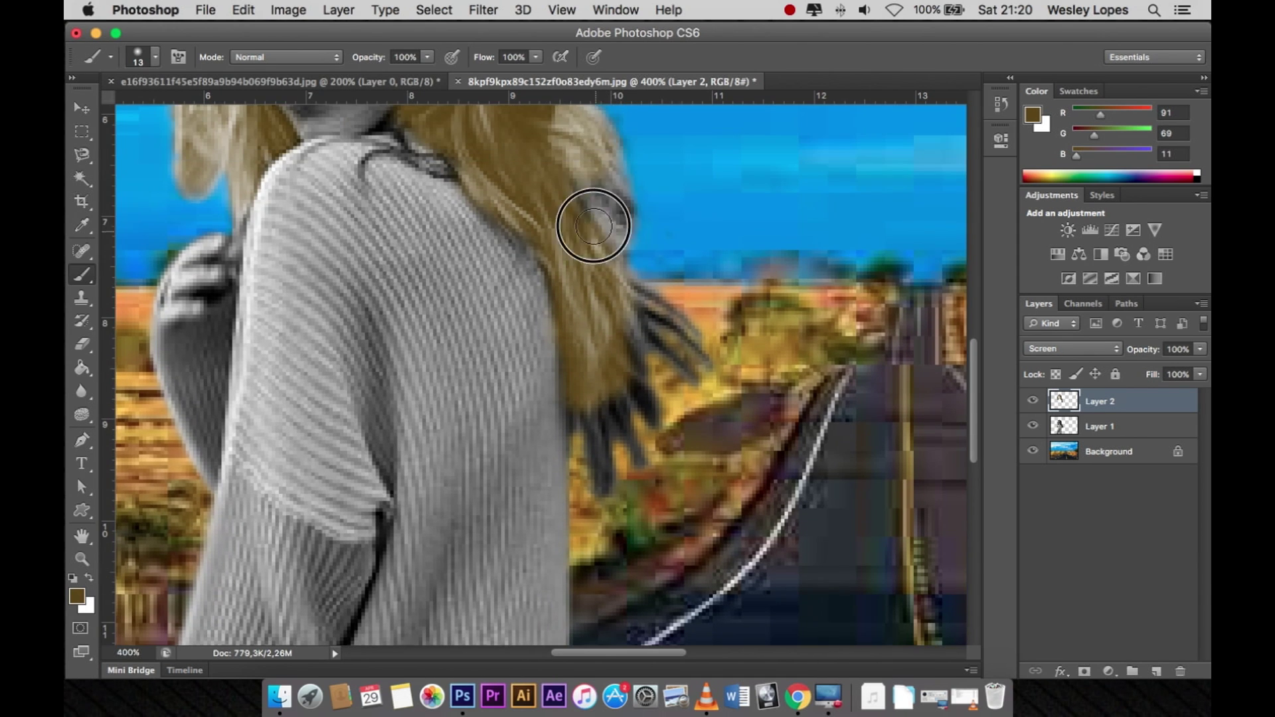
# - Shrink the brush to 5 px, then 4 px, and tint the dark lower-right strand
pyautogui.rightClick(571, 205)
pyautogui.moveTo(606, 239); pyautogui.dragTo(600, 240)
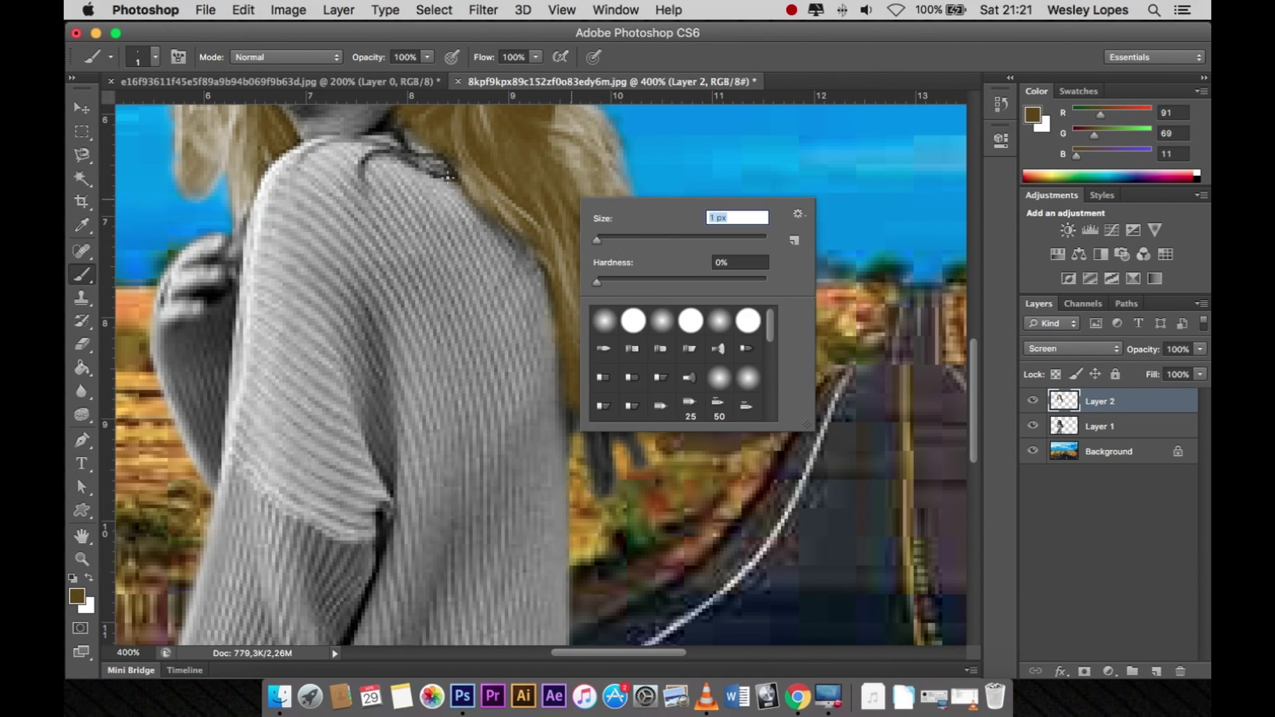
pyautogui.click(423, 166)
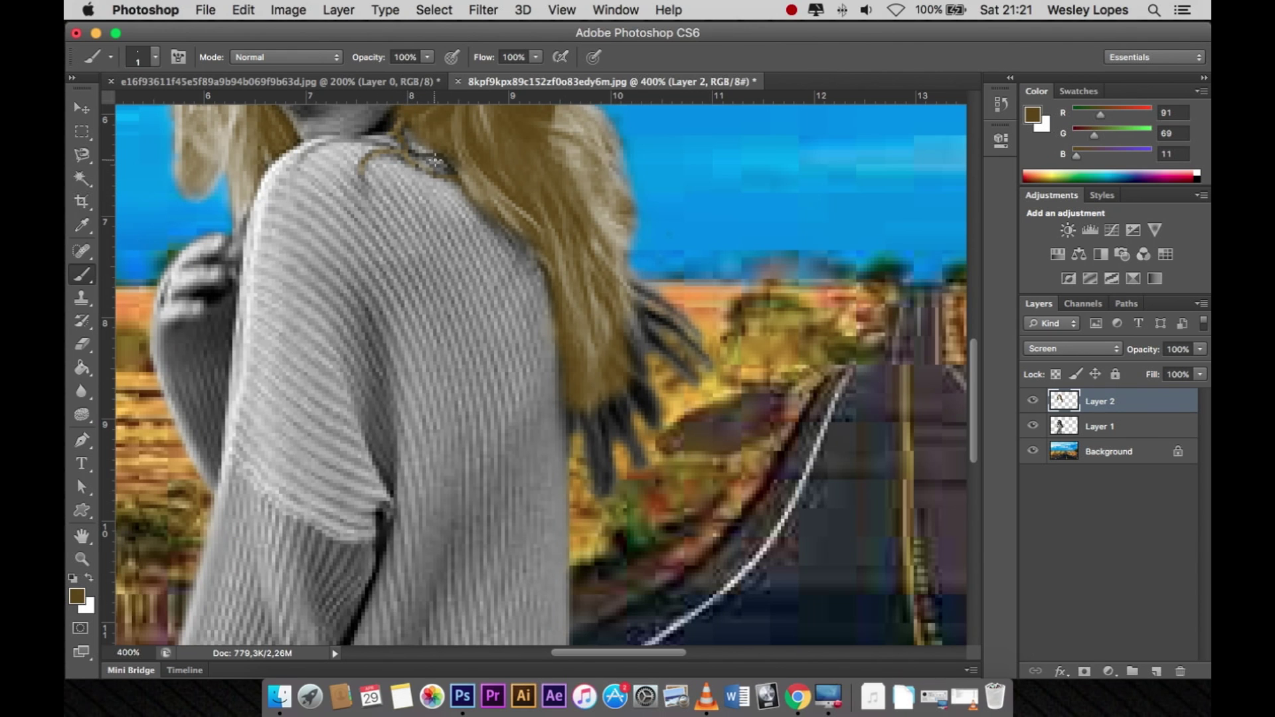
pyautogui.scroll(3, 425, 193)
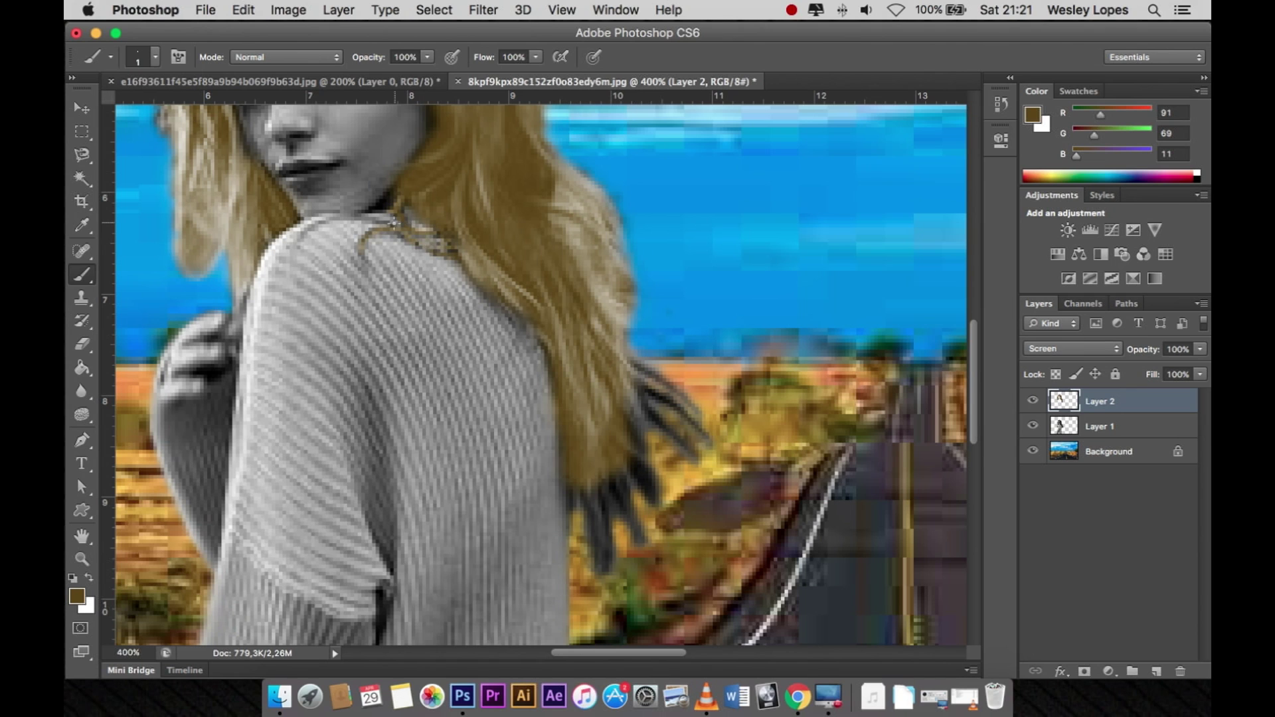
pyautogui.rightClick(606, 400)
pyautogui.moveTo(631, 441); pyautogui.dragTo(636, 441)
pyautogui.click(571, 491)
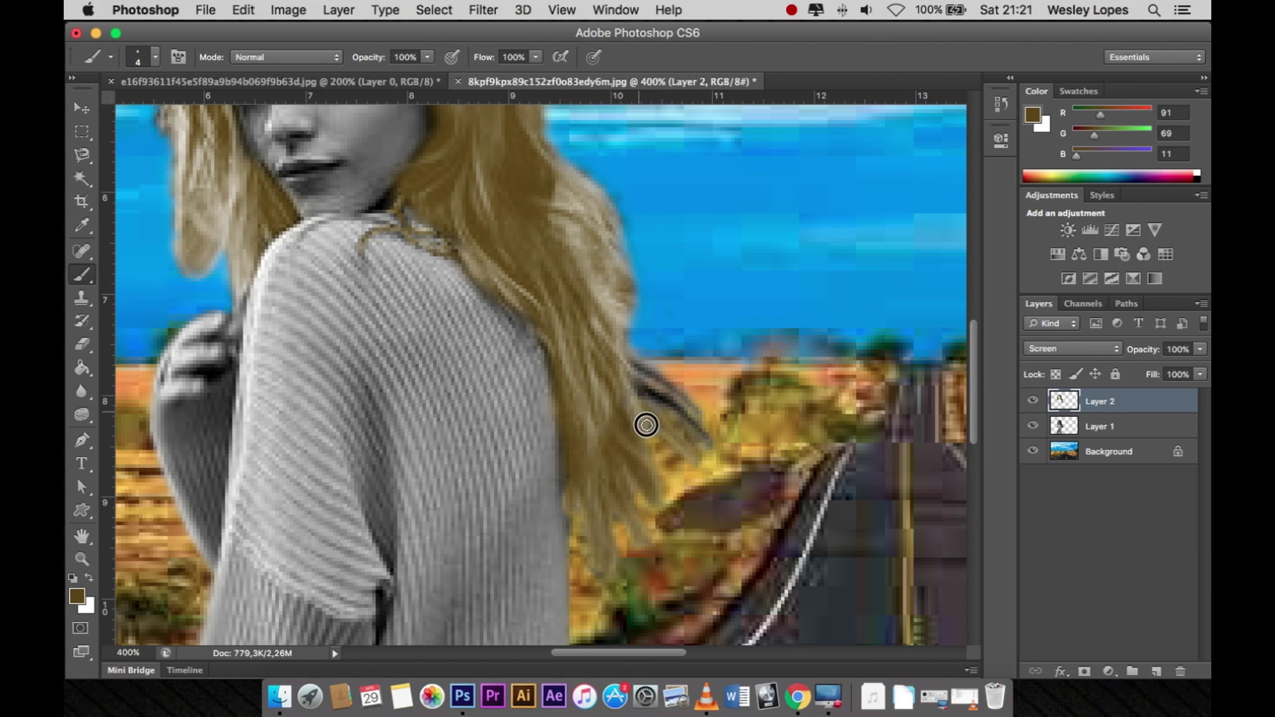
pyautogui.moveTo(672, 407); pyautogui.dragTo(711, 446)
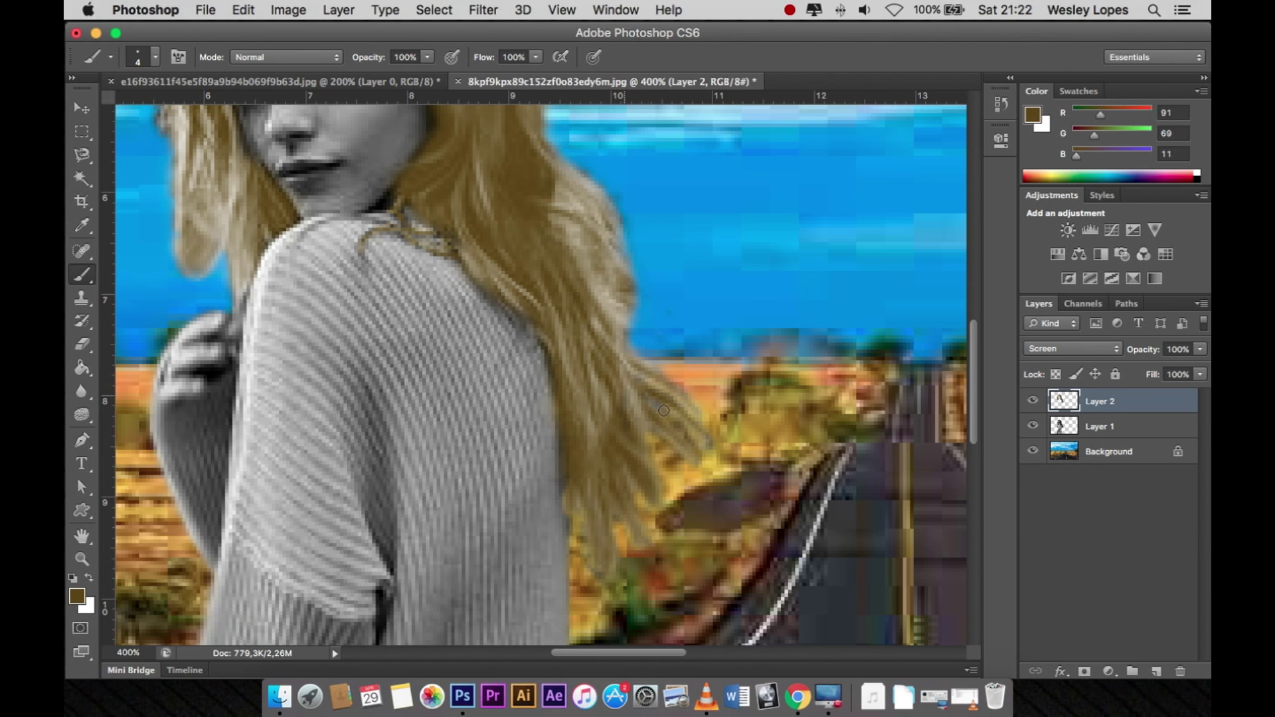
pyautogui.scroll(-2, 622, 380)
pyautogui.scroll(7, 295, 147)
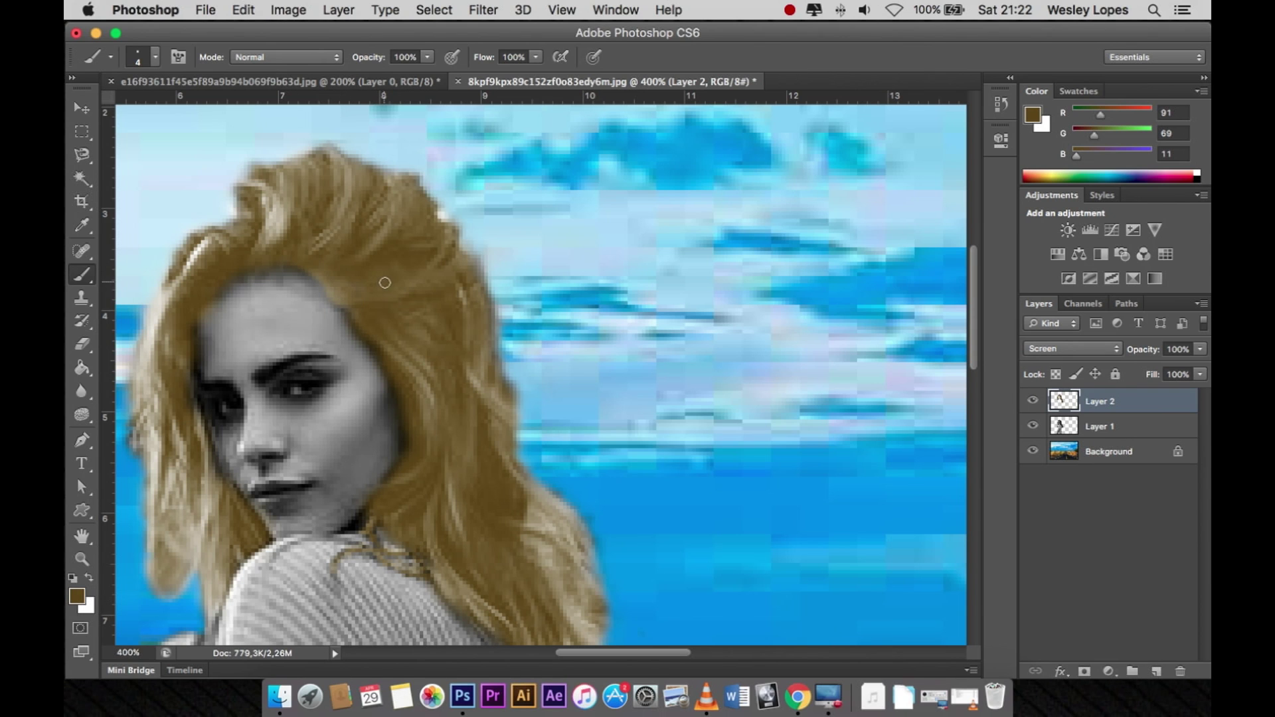
# - Choose a bristle brush tip, add Layer 3 and set the foreground to dark brown 372c0d
pyautogui.click(79, 276)
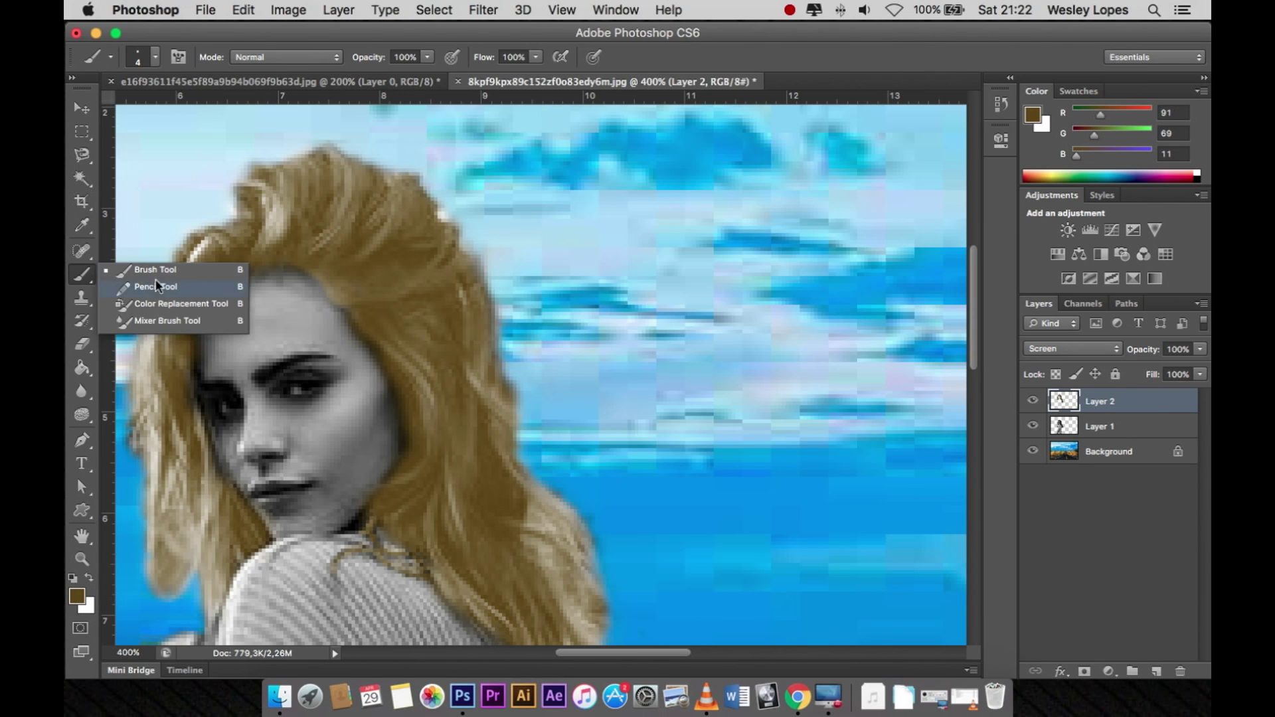
pyautogui.rightClick(339, 229)
pyautogui.click(404, 383)
pyautogui.press('Return')
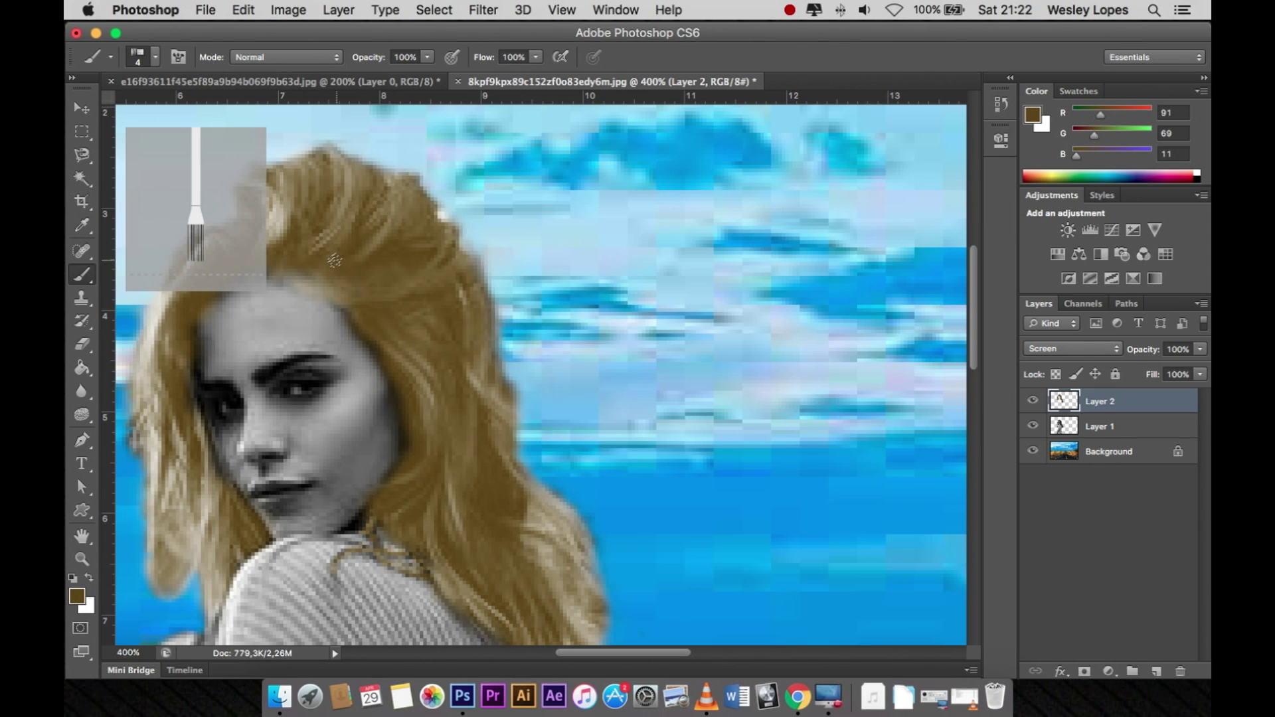
pyautogui.scroll(3, 226, 292)
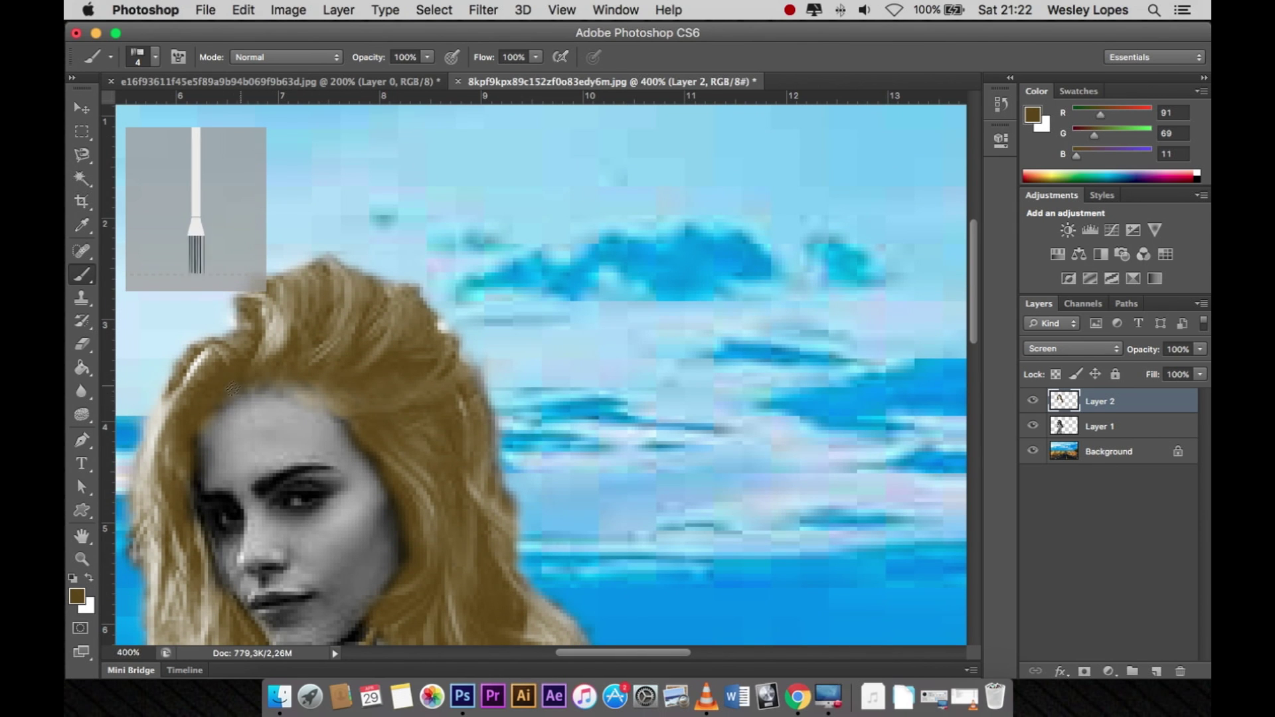
pyautogui.click(1155, 671)
pyautogui.click(77, 596)
pyautogui.click(575, 363)
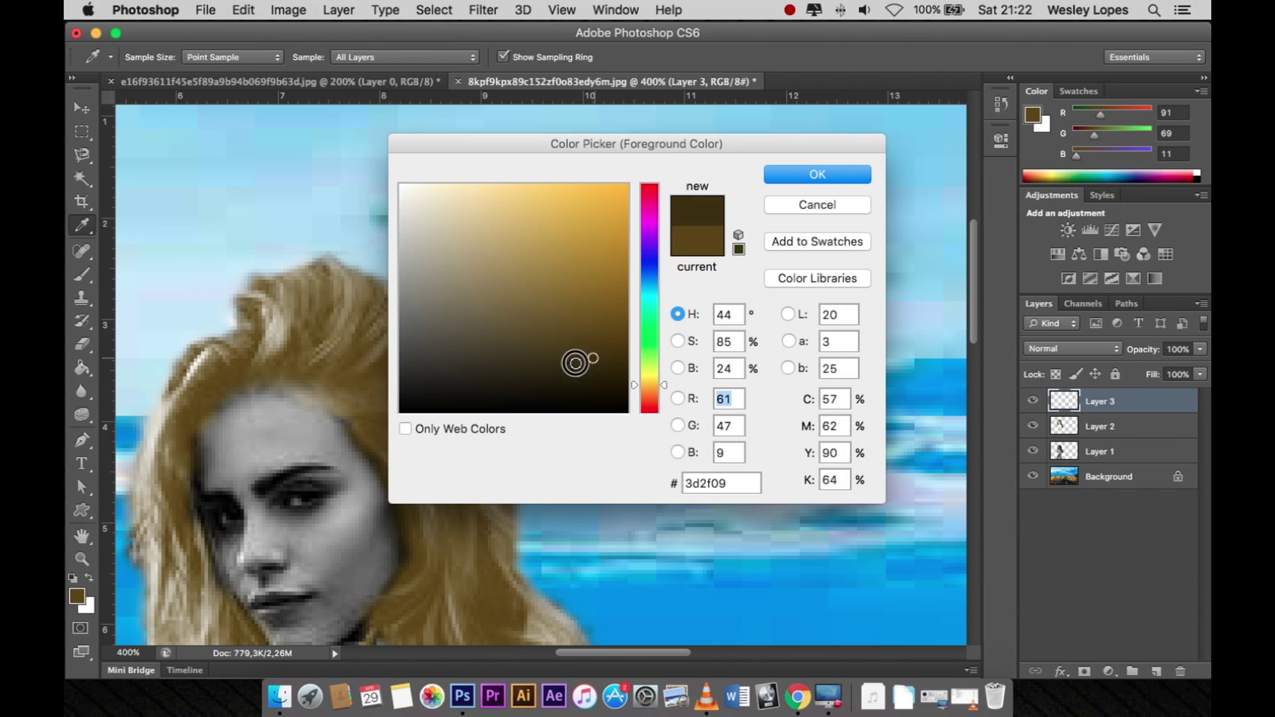
pyautogui.click(830, 174)
# - Paint dark brown along the hairline at 29 px, then undo the stroke
pyautogui.press('b')
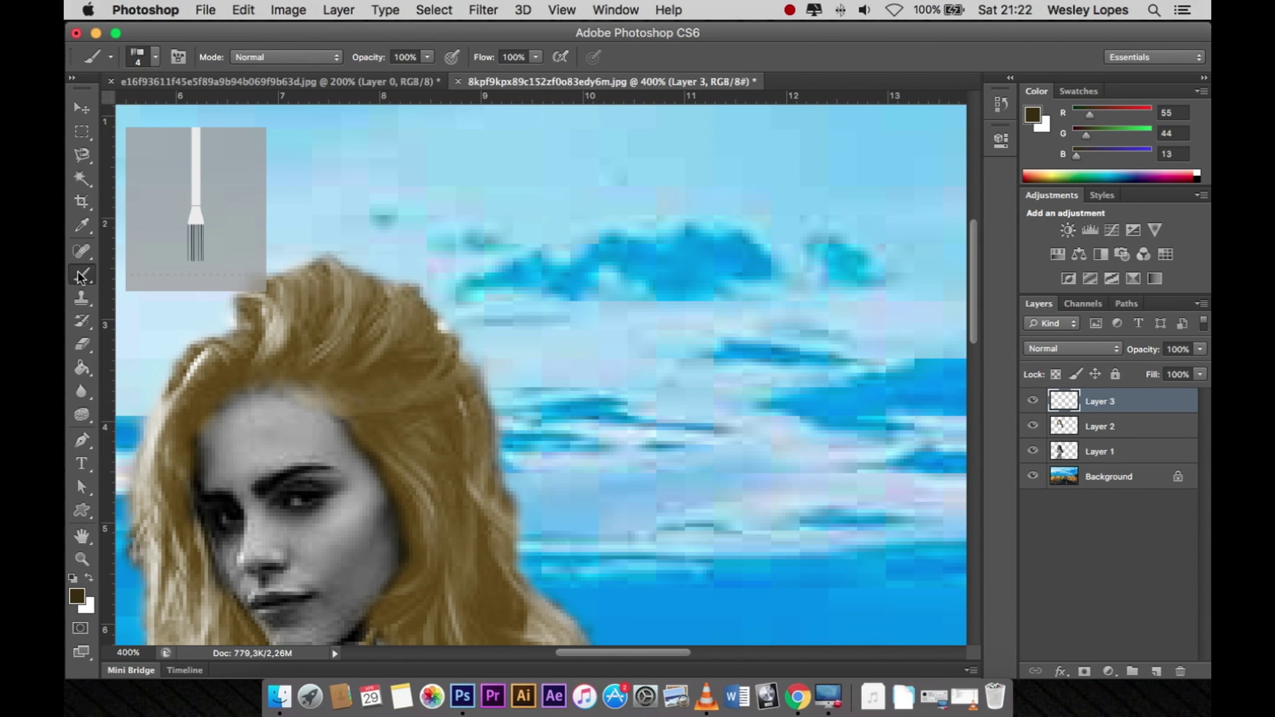
pyautogui.rightClick(325, 275)
pyautogui.moveTo(255, 371)
pyautogui.mouseDown()
pyautogui.moveTo(370, 375)
pyautogui.moveTo(319, 305)
pyautogui.moveTo(432, 484)
pyautogui.mouseUp()
pyautogui.rightClick(305, 361)
pyautogui.write('29')
pyautogui.press('Return')
pyautogui.scroll(-5, 433, 484)
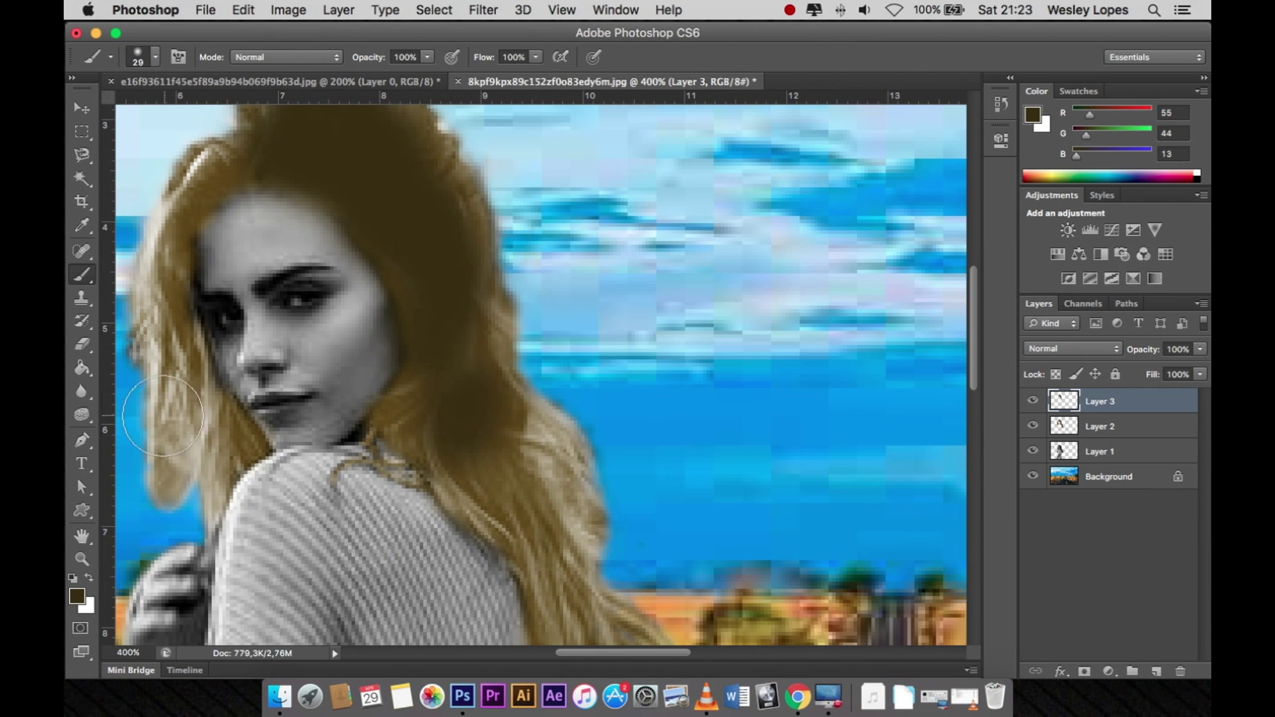
pyautogui.press('super+z')
# - Repaint the left side of the hair and beside the shoulder with a 16 px brush
pyautogui.rightClick(457, 269)
pyautogui.press('Escape')
pyautogui.rightClick(228, 174)
pyautogui.moveTo(259, 214); pyautogui.dragTo(255, 220)
pyautogui.press('Return')
pyautogui.moveTo(252, 133)
pyautogui.mouseDown()
pyautogui.moveTo(177, 213)
pyautogui.moveTo(165, 355)
pyautogui.moveTo(213, 465)
pyautogui.mouseUp()
pyautogui.moveTo(558, 541)
pyautogui.mouseDown()
pyautogui.moveTo(494, 470)
pyautogui.moveTo(540, 478)
pyautogui.mouseUp()
pyautogui.scroll(-3, 540, 478)
pyautogui.moveTo(571, 571); pyautogui.dragTo(549, 412)
pyautogui.scroll(2, 549, 412)
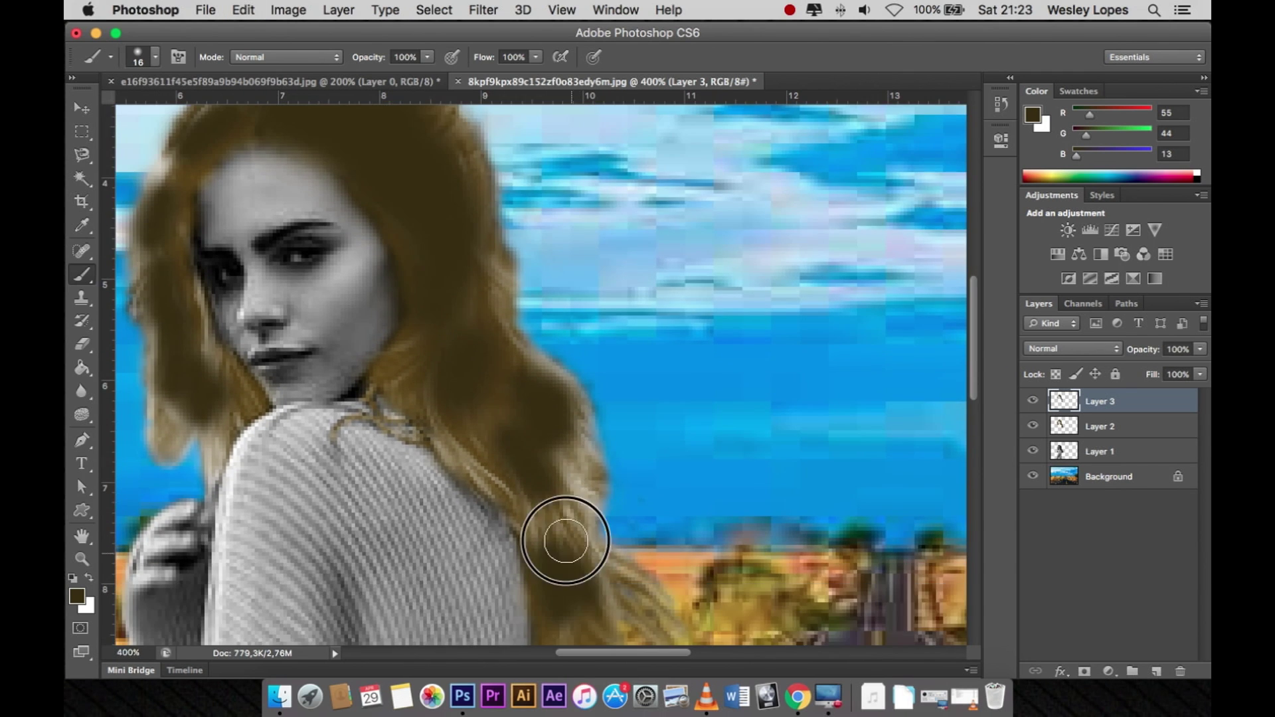
pyautogui.moveTo(561, 535); pyautogui.dragTo(584, 465)
pyautogui.scroll(2, 497, 304)
pyautogui.click(1094, 348)
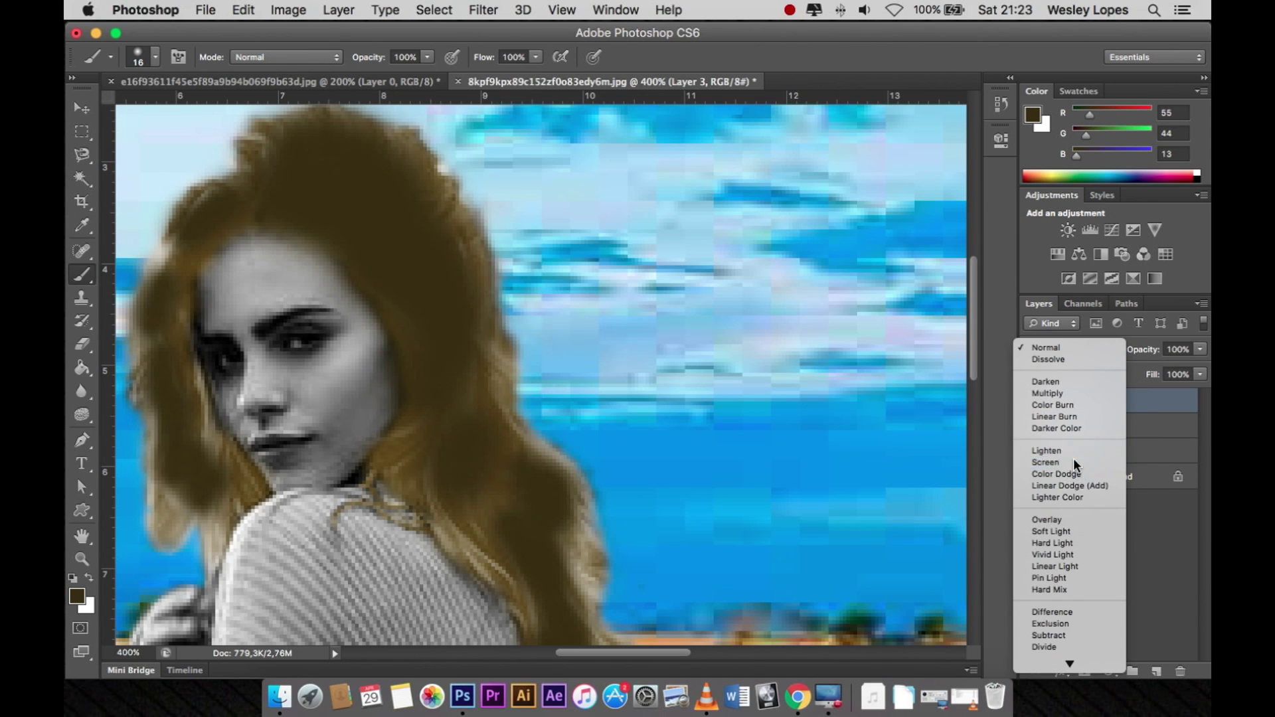
# - Set Layer 3 to Screen blending and lower Layer 2's opacity to 52%
pyautogui.click(1073, 461)
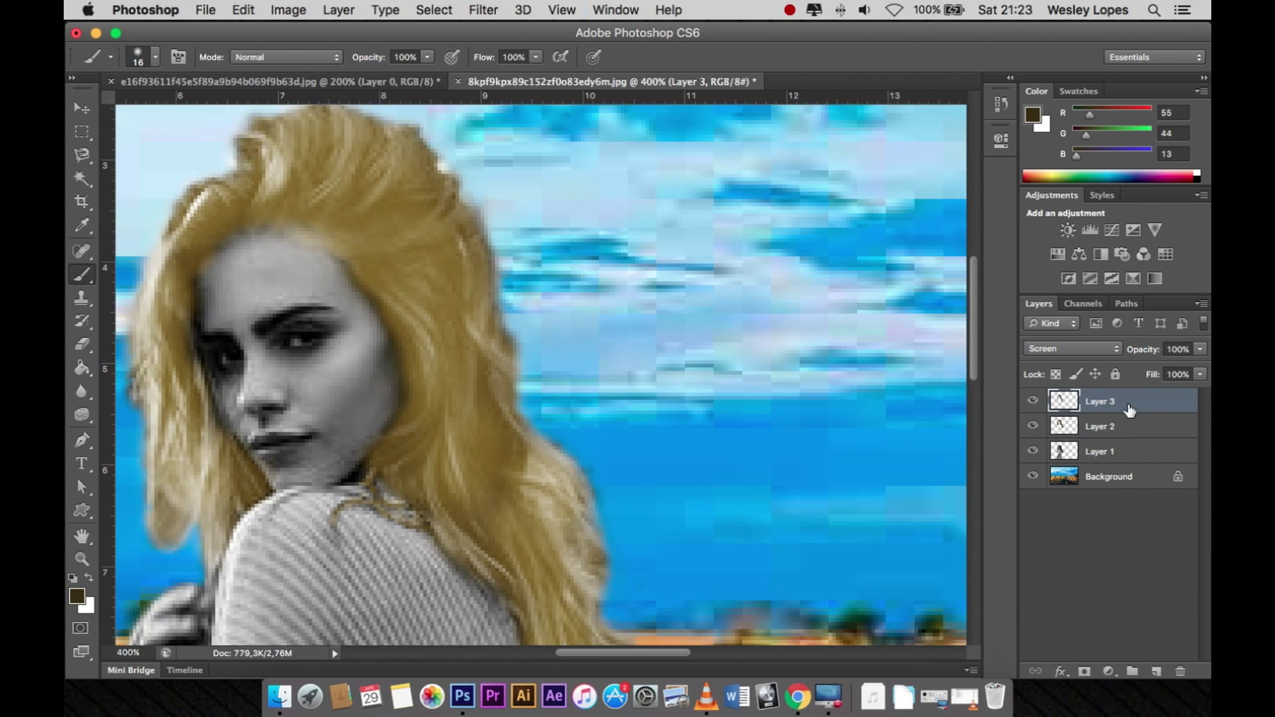
pyautogui.click(1102, 426)
pyautogui.click(1199, 348)
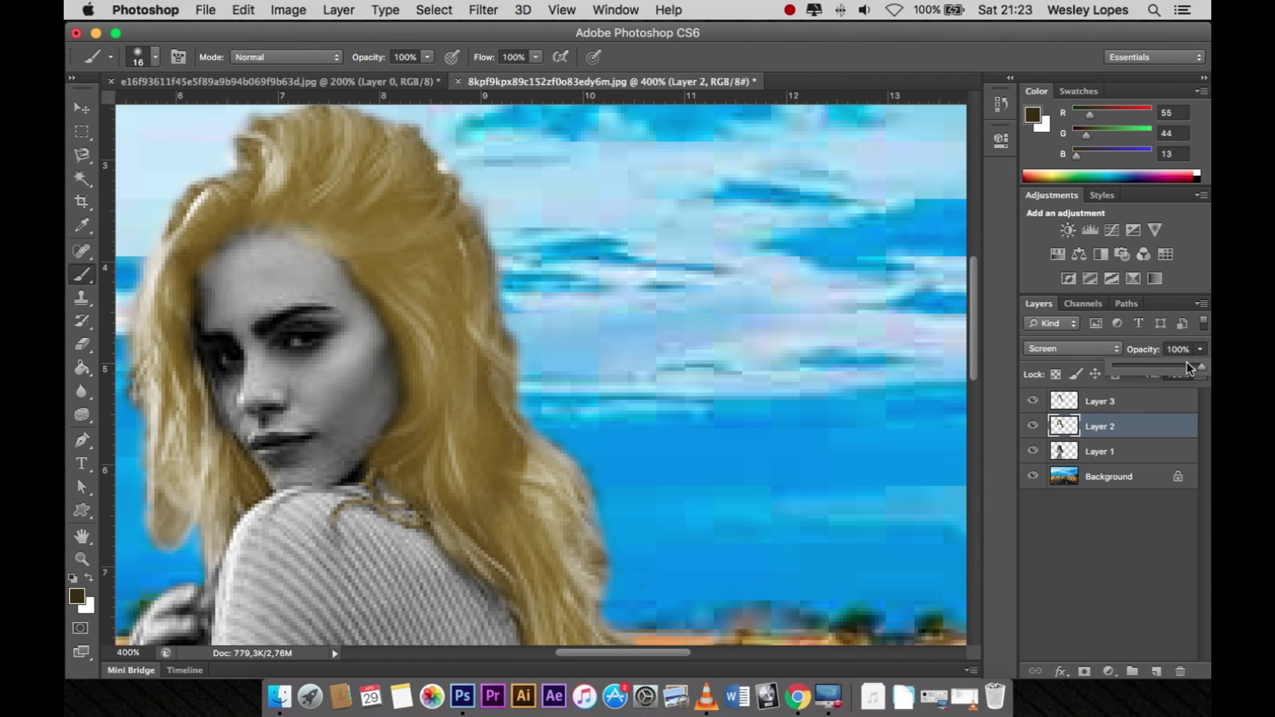
pyautogui.moveTo(1202, 365); pyautogui.dragTo(1160, 370)
pyautogui.scroll(-3, 590, 301)
pyautogui.scroll(2, 591, 300)
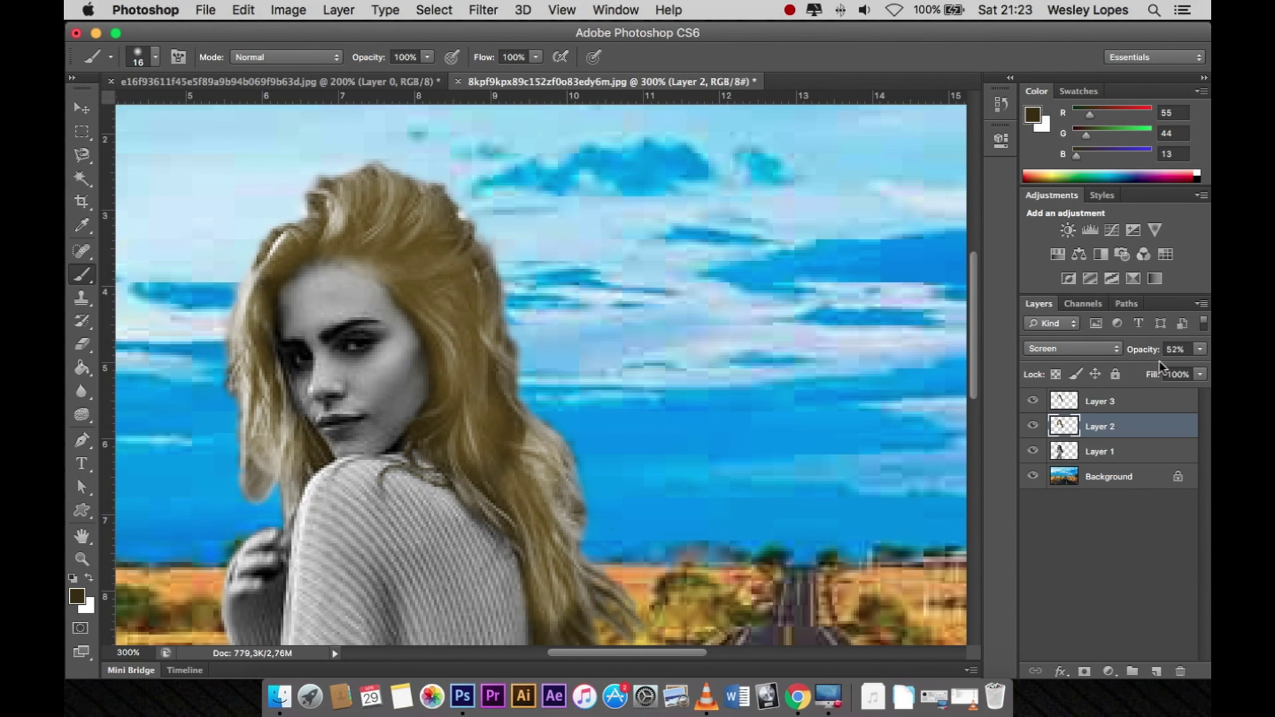
pyautogui.scroll(2, 590, 300)
pyautogui.scroll(1, 590, 300)
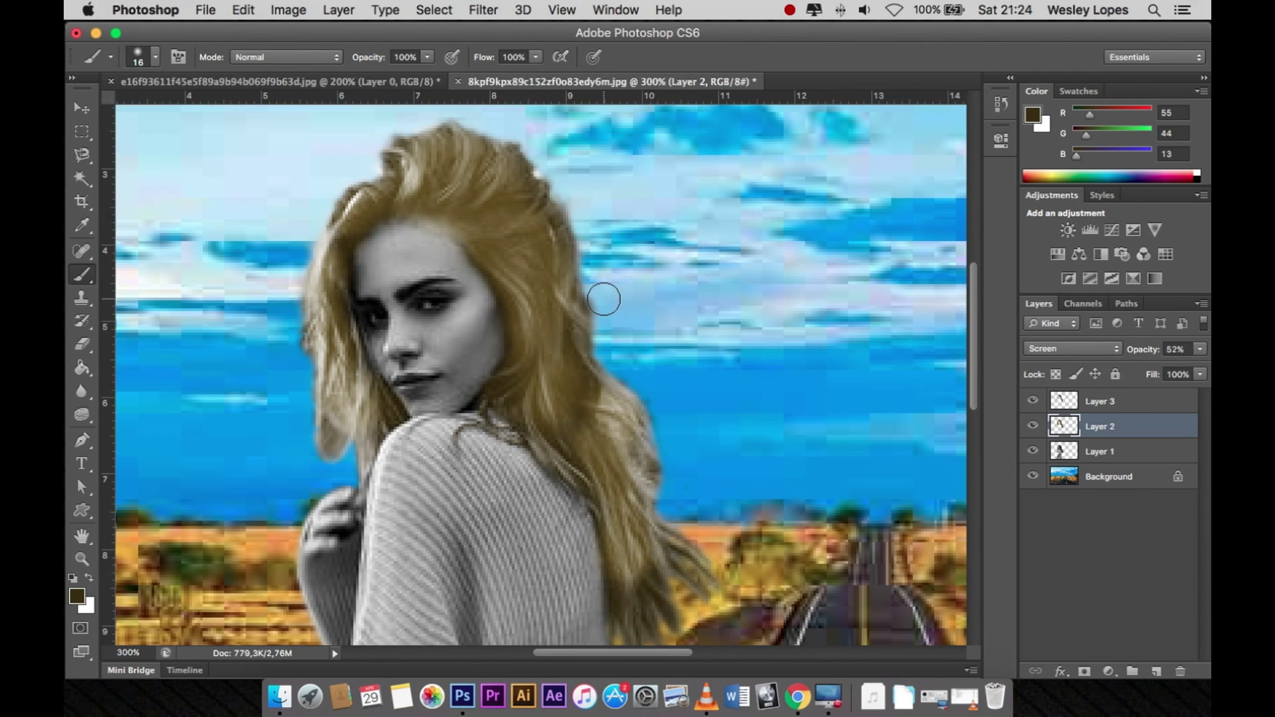
pyautogui.scroll(1, 604, 296)
pyautogui.scroll(1, 604, 302)
pyautogui.hscroll(-2, 417, 276)
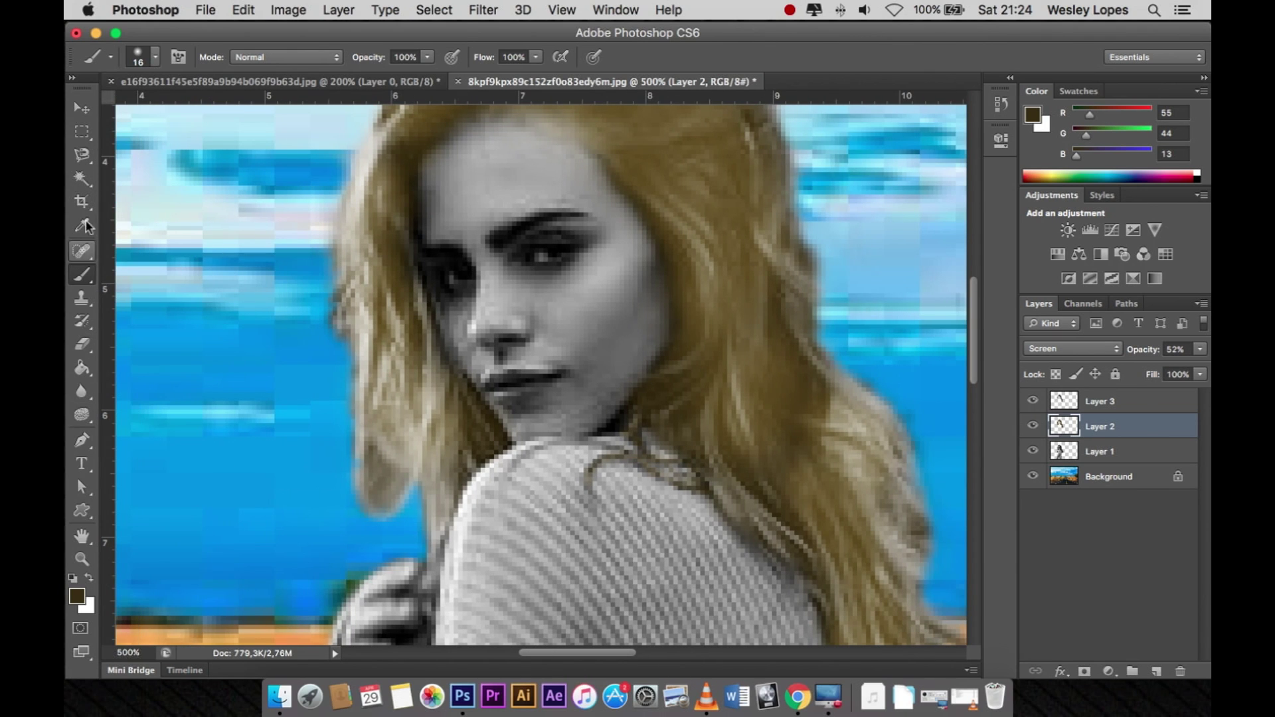
pyautogui.click(93, 442)
# - On Layer 1, trace a pen path from the chin up the right cheek and across the forehead
pyautogui.click(1077, 451)
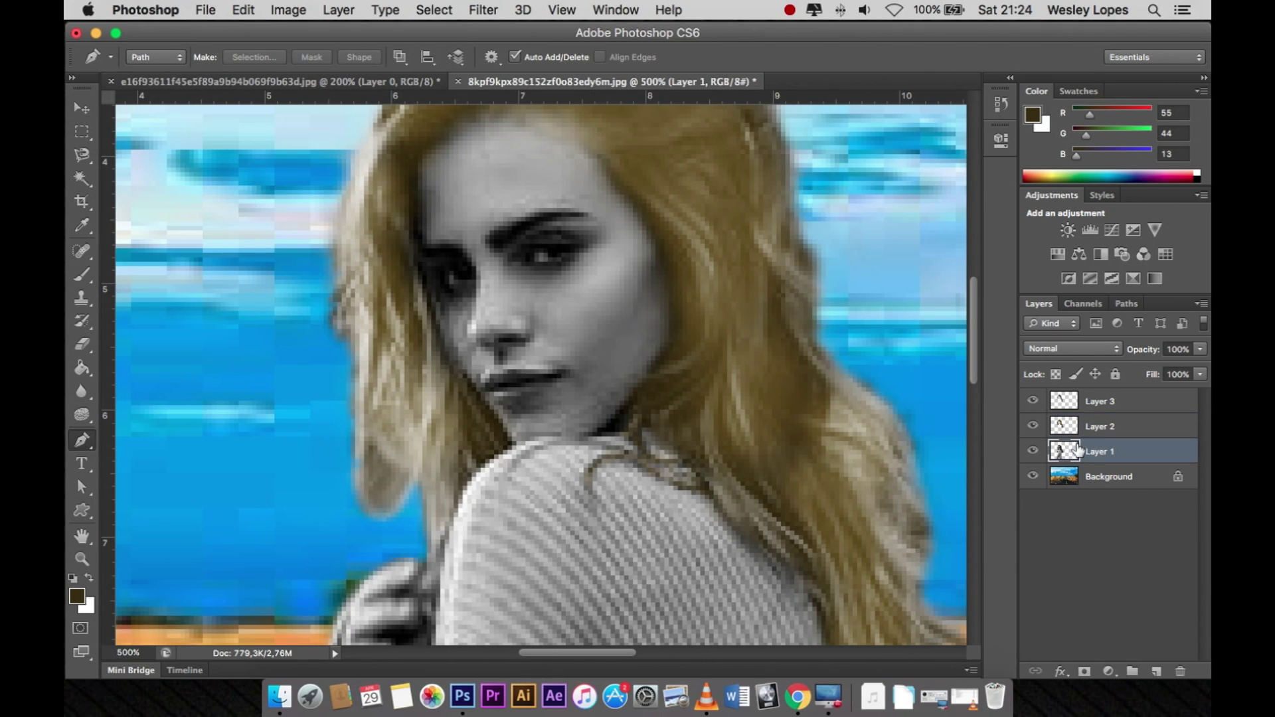
pyautogui.moveTo(585, 437); pyautogui.dragTo(627, 404)
pyautogui.moveTo(664, 350); pyautogui.dragTo(667, 344)
pyautogui.moveTo(664, 257); pyautogui.dragTo(657, 241)
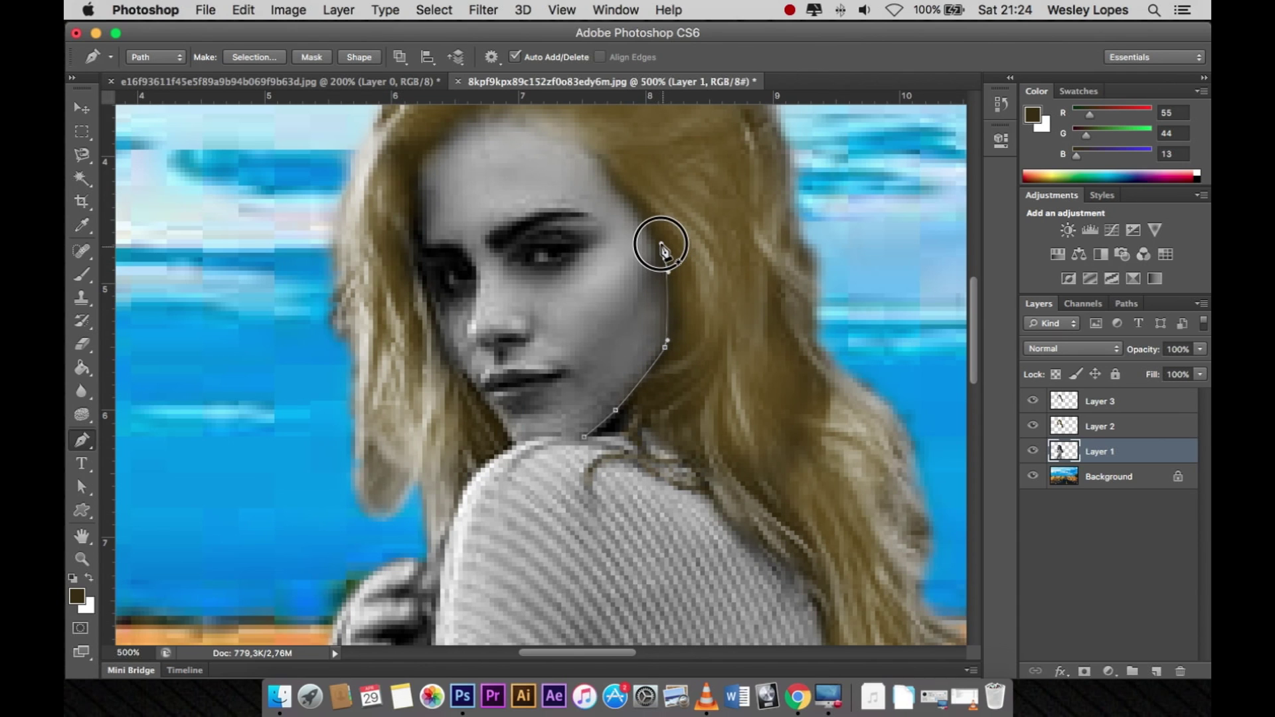
pyautogui.moveTo(616, 181)
pyautogui.mouseDown()
pyautogui.moveTo(604, 165)
pyautogui.moveTo(548, 190)
pyautogui.moveTo(468, 183)
pyautogui.mouseUp()
pyautogui.scroll(3, 585, 199)
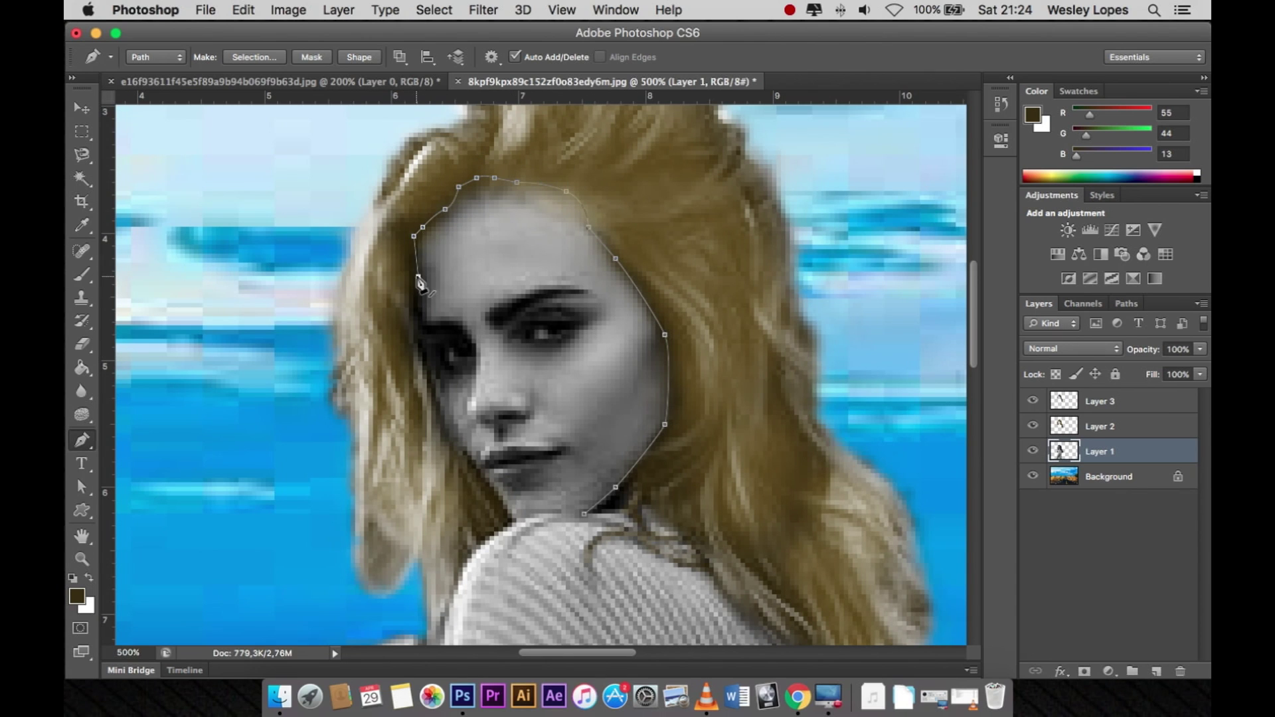
# - Close the path down the left cheek and jawline, then convert it to a selection
pyautogui.moveTo(423, 318); pyautogui.dragTo(421, 330)
pyautogui.moveTo(438, 399); pyautogui.dragTo(434, 395)
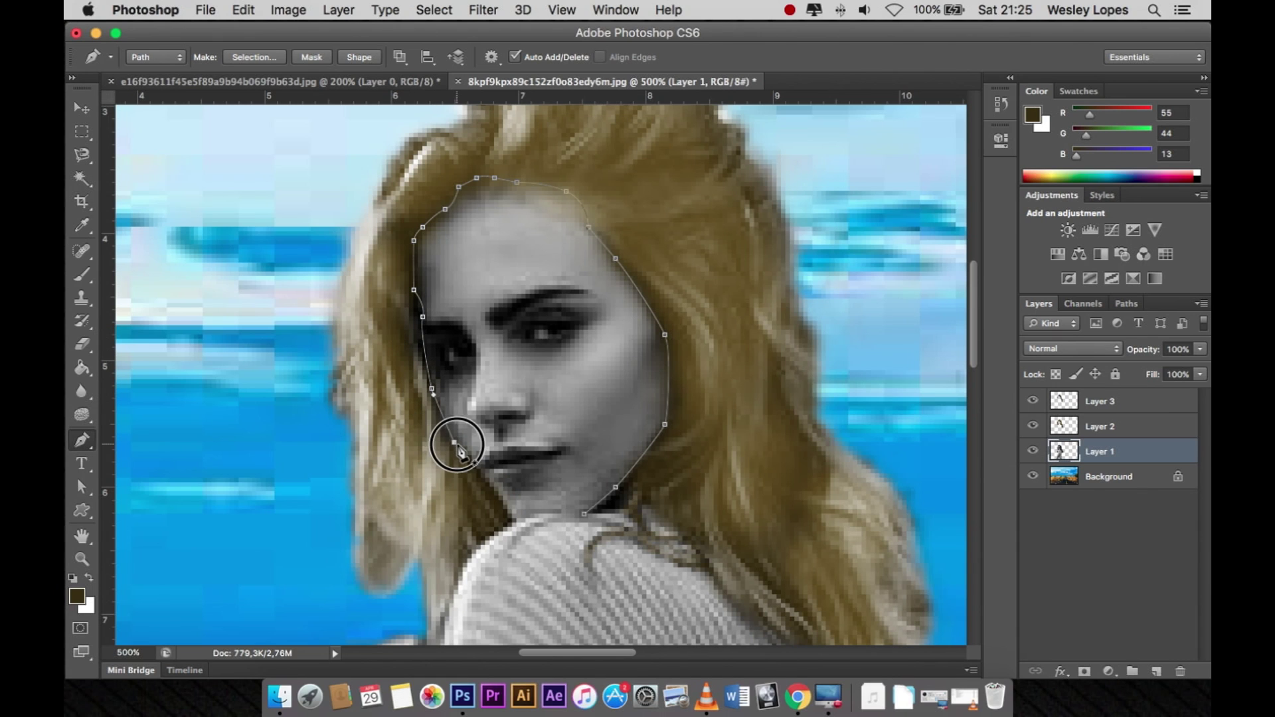
pyautogui.moveTo(454, 442); pyautogui.dragTo(466, 452)
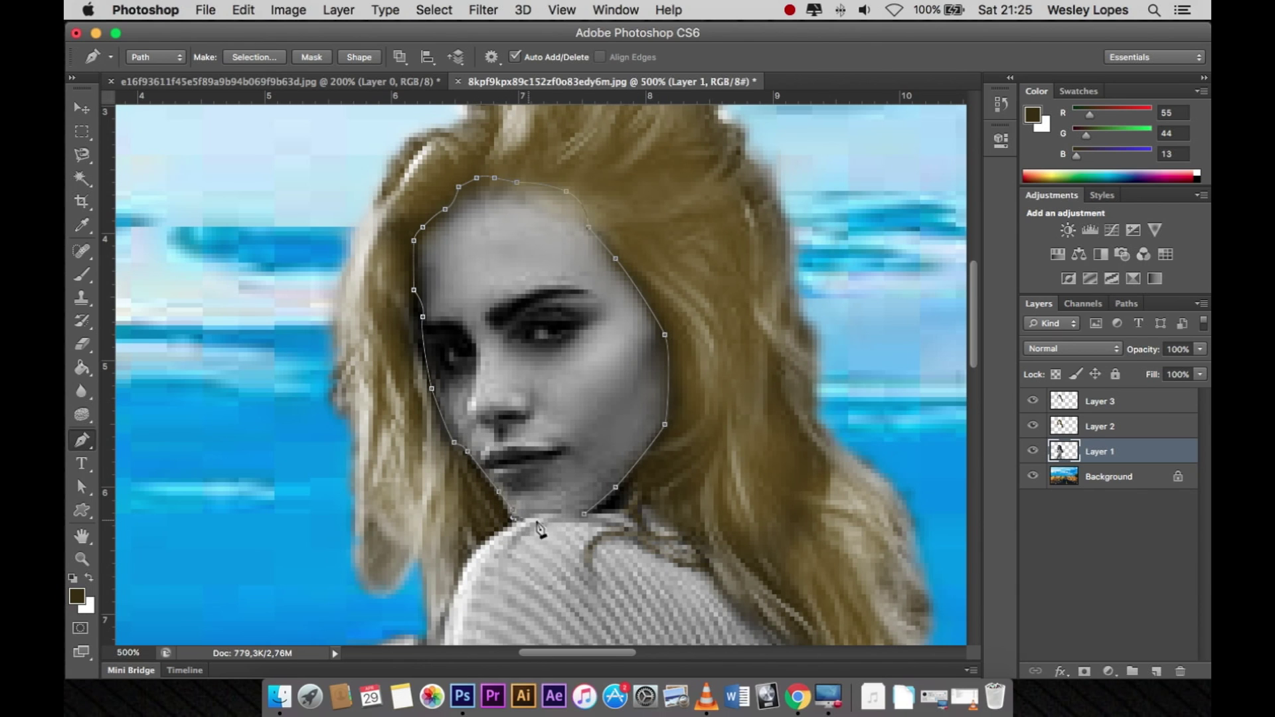
pyautogui.moveTo(558, 515); pyautogui.dragTo(560, 523)
pyautogui.rightClick(616, 474)
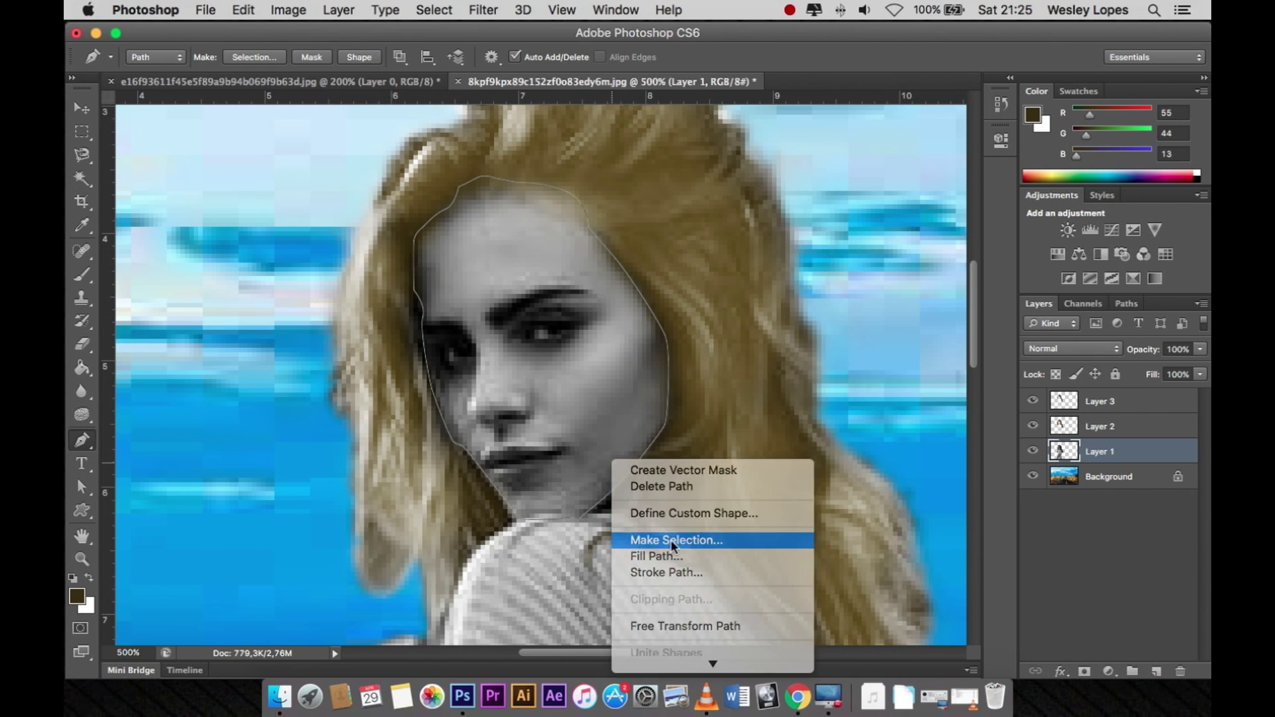
pyautogui.click(672, 532)
pyautogui.press('Return')
# - Copy the selected face onto a new layer and open the beach photo of three models
pyautogui.hotkey('ctrl', 'j')
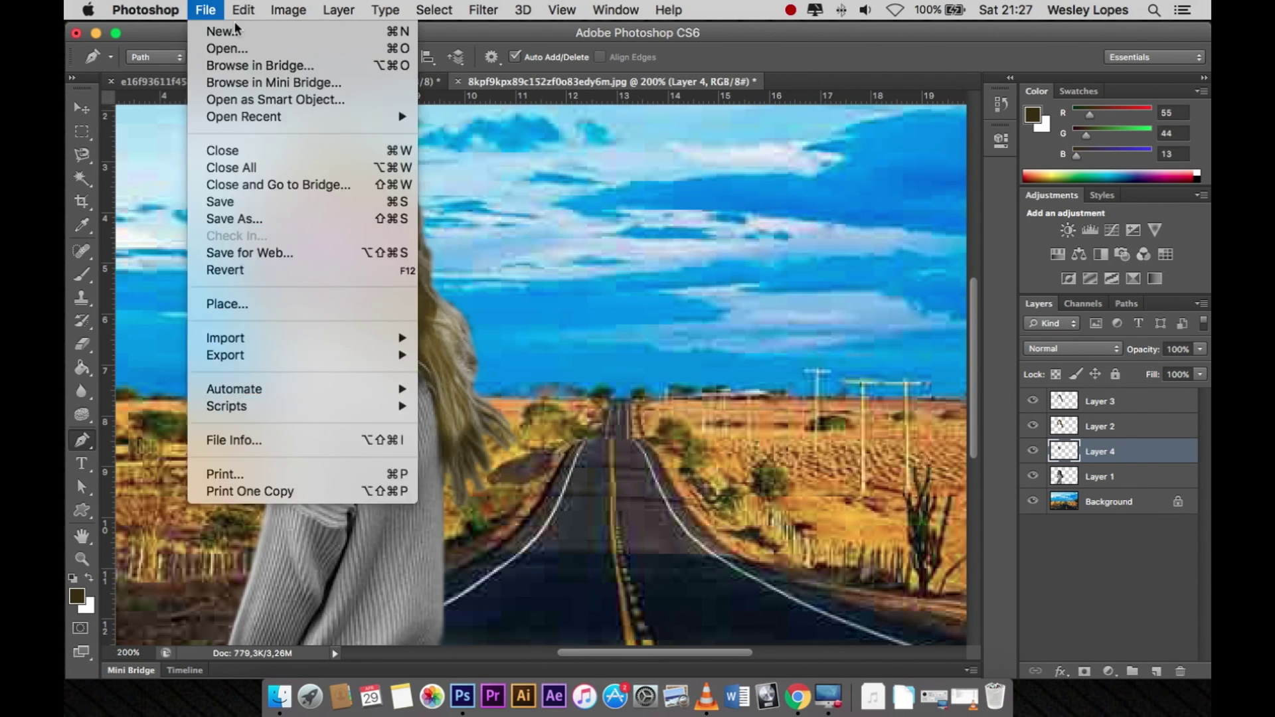
pyautogui.click(229, 45)
pyautogui.click(555, 196)
pyautogui.click(903, 508)
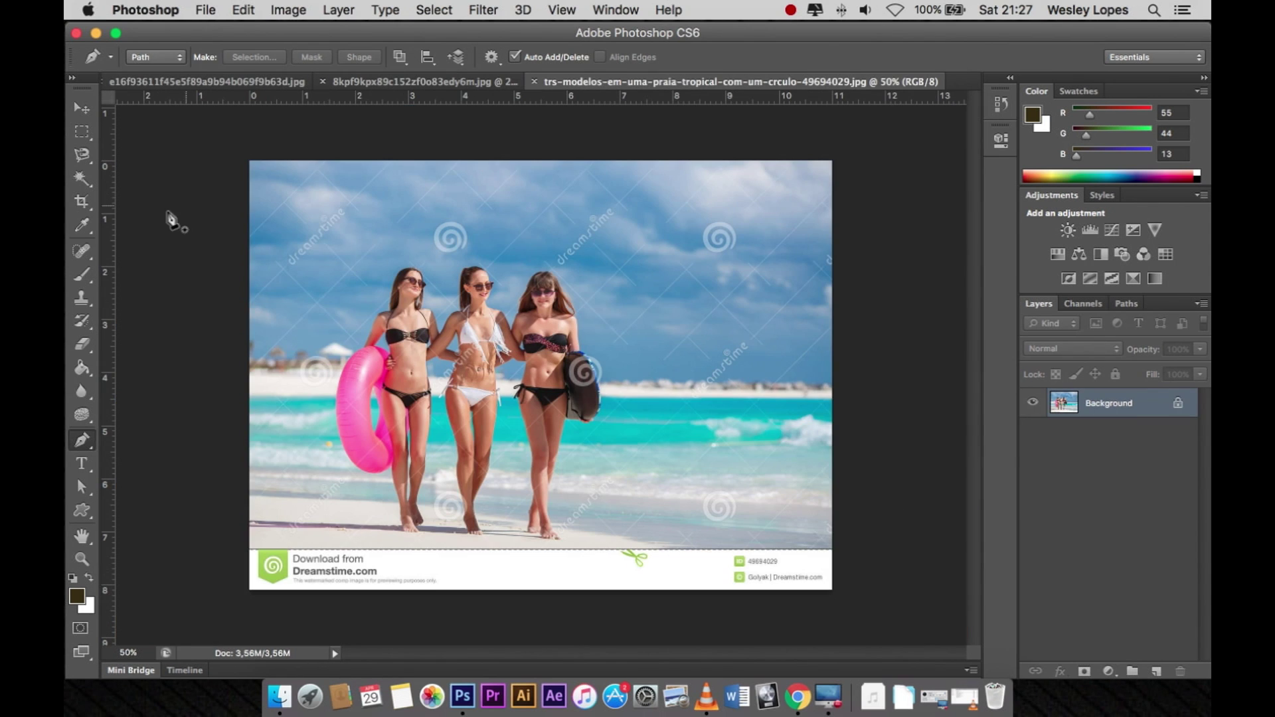
# - Sample a skin tone from a model's face in the beach photo with the Eyedropper
pyautogui.press('i')
pyautogui.hotkey('ctrl', '+')
pyautogui.hotkey('ctrl', '+')
pyautogui.scroll(5, 349, 199)
pyautogui.hscroll(-2, 348, 199)
pyautogui.scroll(1, 349, 199)
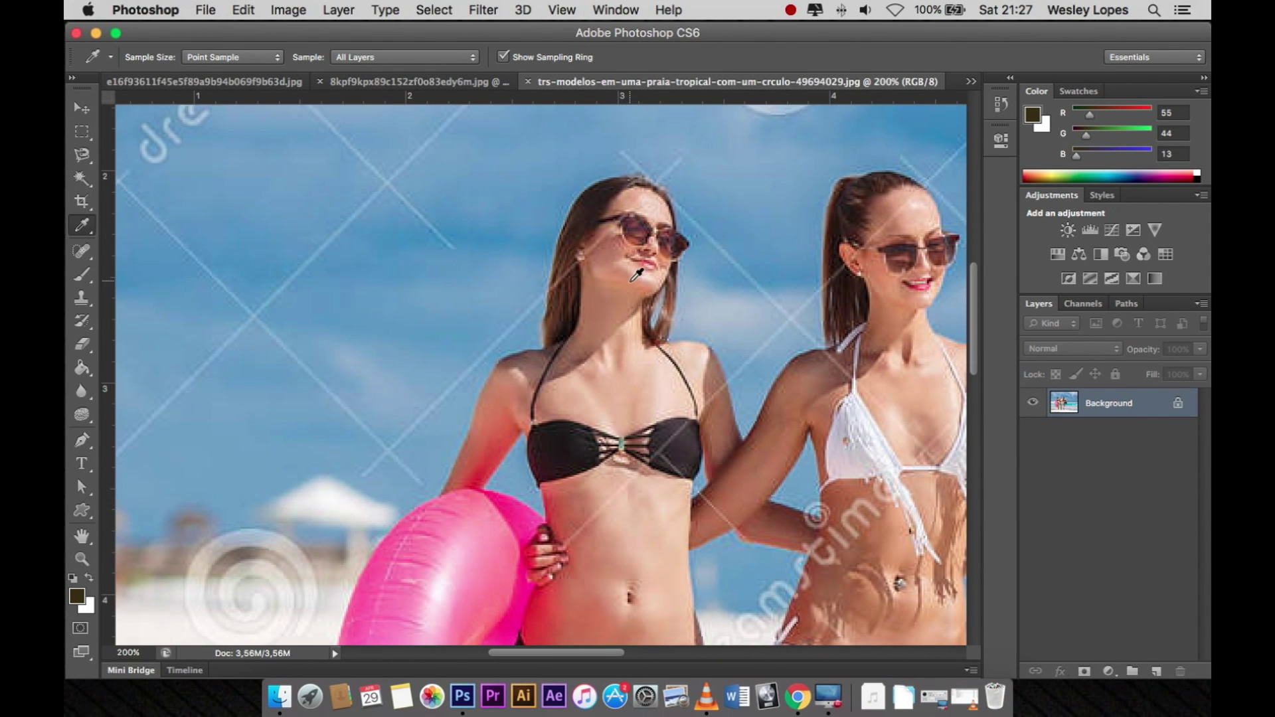
pyautogui.click(641, 364)
# - Apply a Photo Filter to the face using the sampled skin-tone colour at 76% density
pyautogui.click(425, 81)
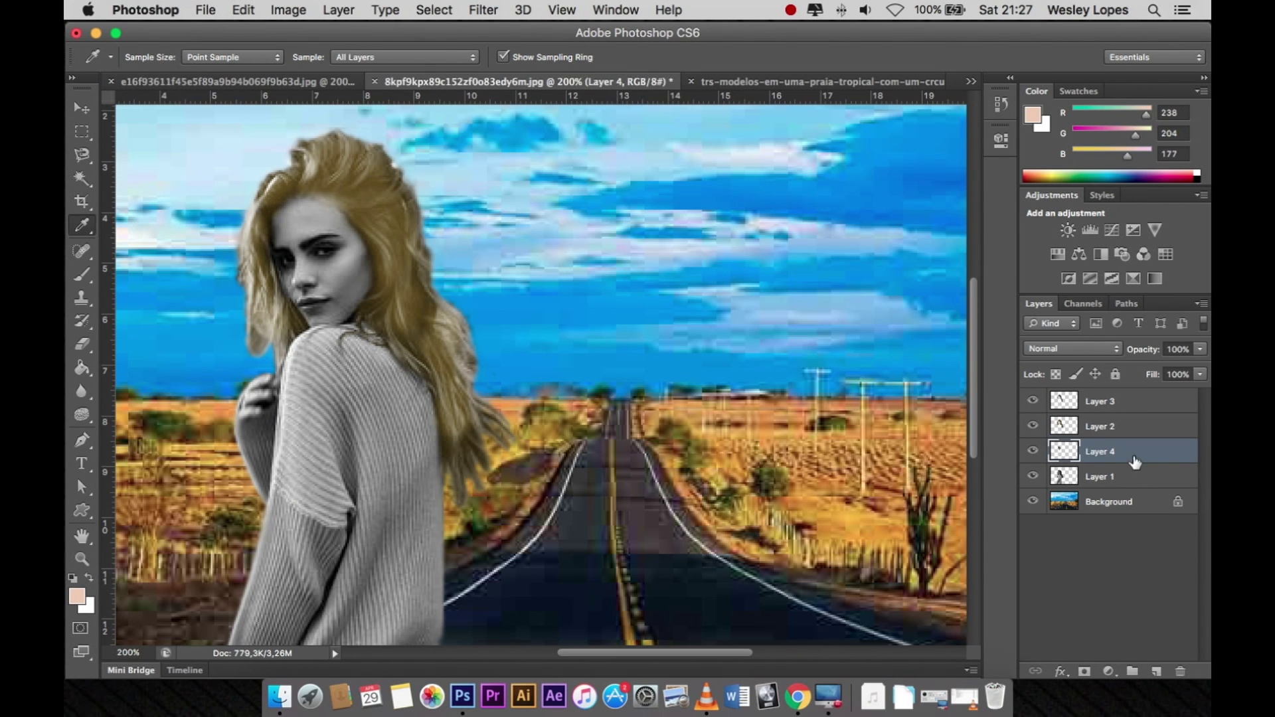
pyautogui.click(287, 9)
pyautogui.click(527, 213)
pyautogui.click(764, 232)
pyautogui.click(78, 595)
pyautogui.click(1049, 189)
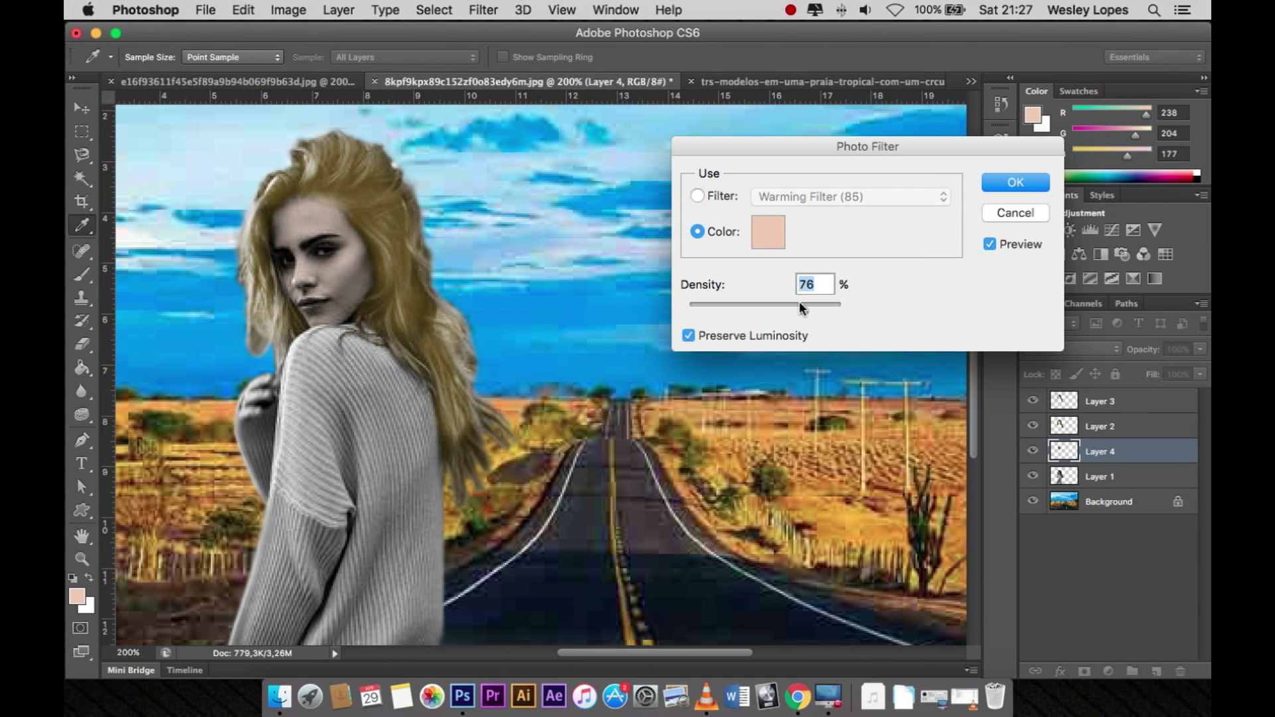
pyautogui.click(1002, 181)
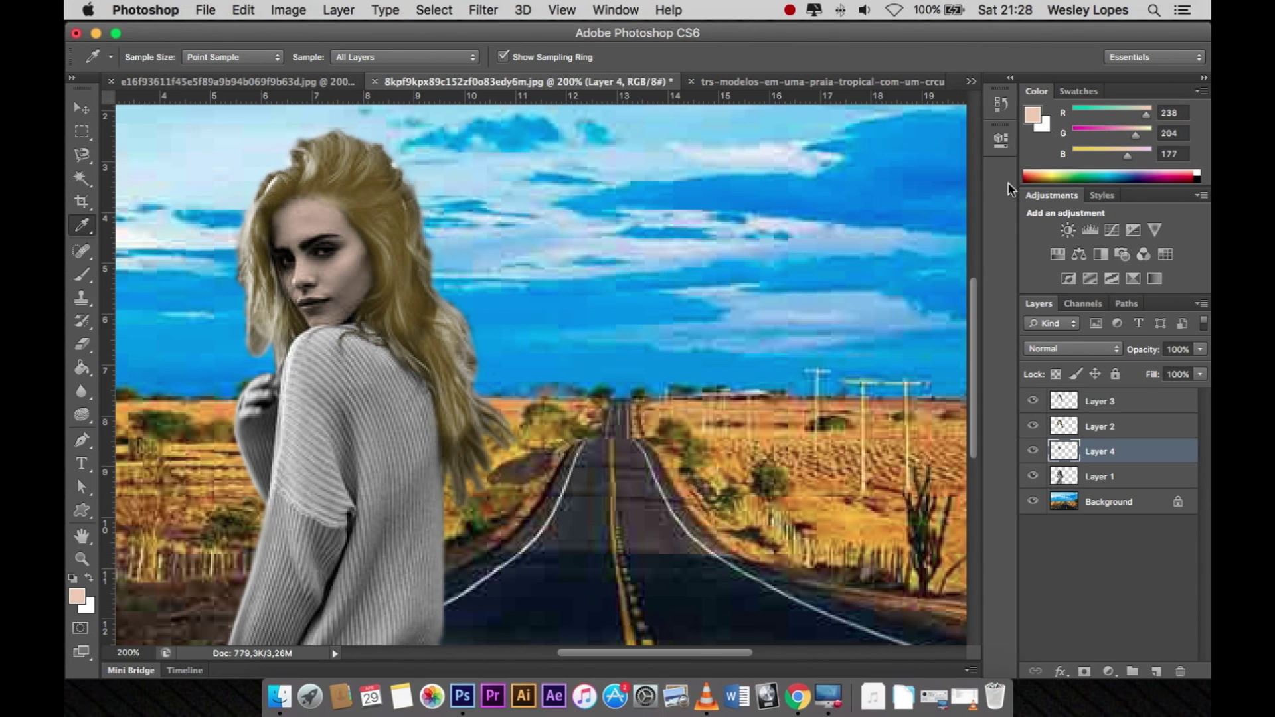
pyautogui.hscroll(-5, 695, 261)
# - Brighten the fingers on Layer 2 with a 4 px brush stroke
pyautogui.hscroll(-2, 590, 280)
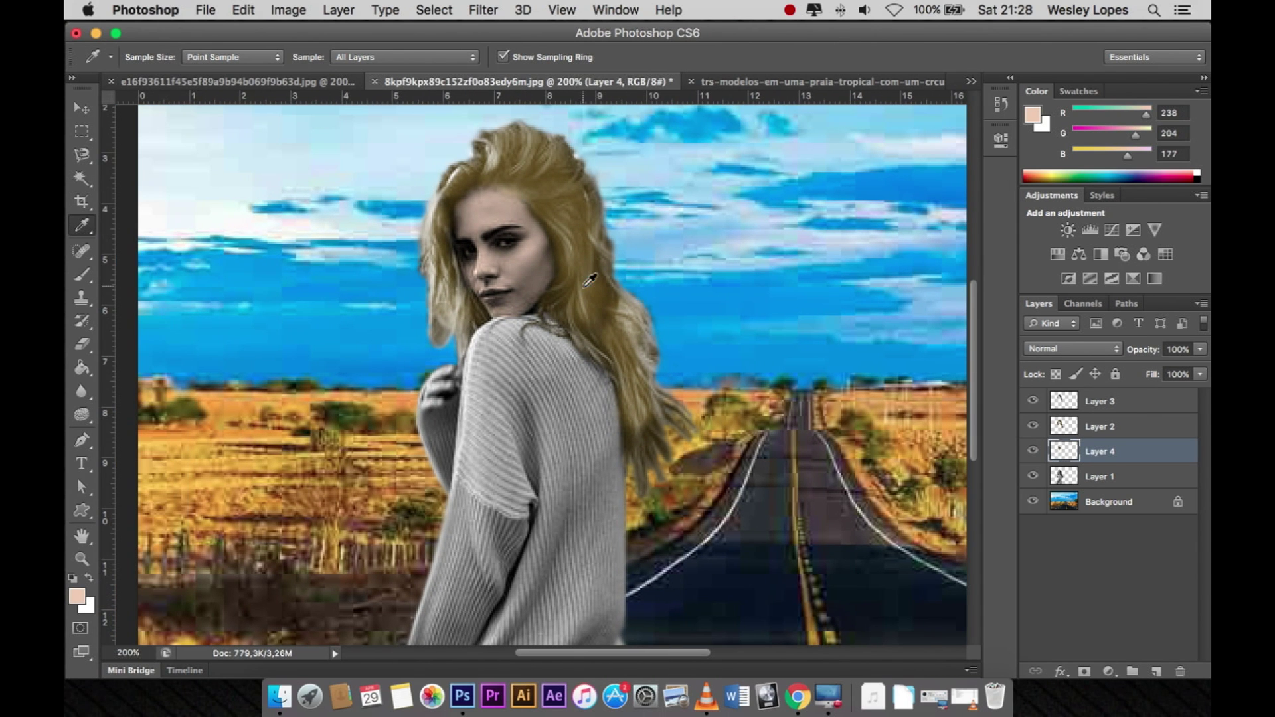
pyautogui.press('super+plus')
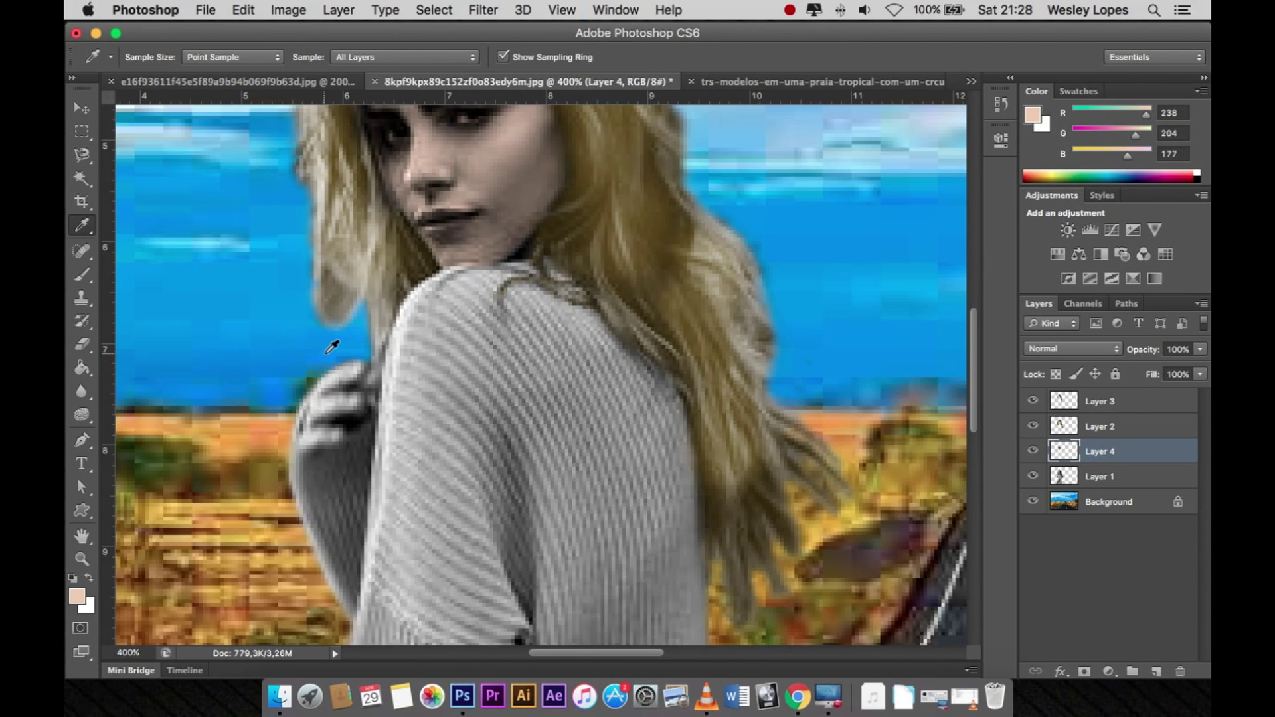
pyautogui.press('b')
pyautogui.click(1127, 433)
pyautogui.rightClick(334, 363)
pyautogui.write('4')
pyautogui.press('Return')
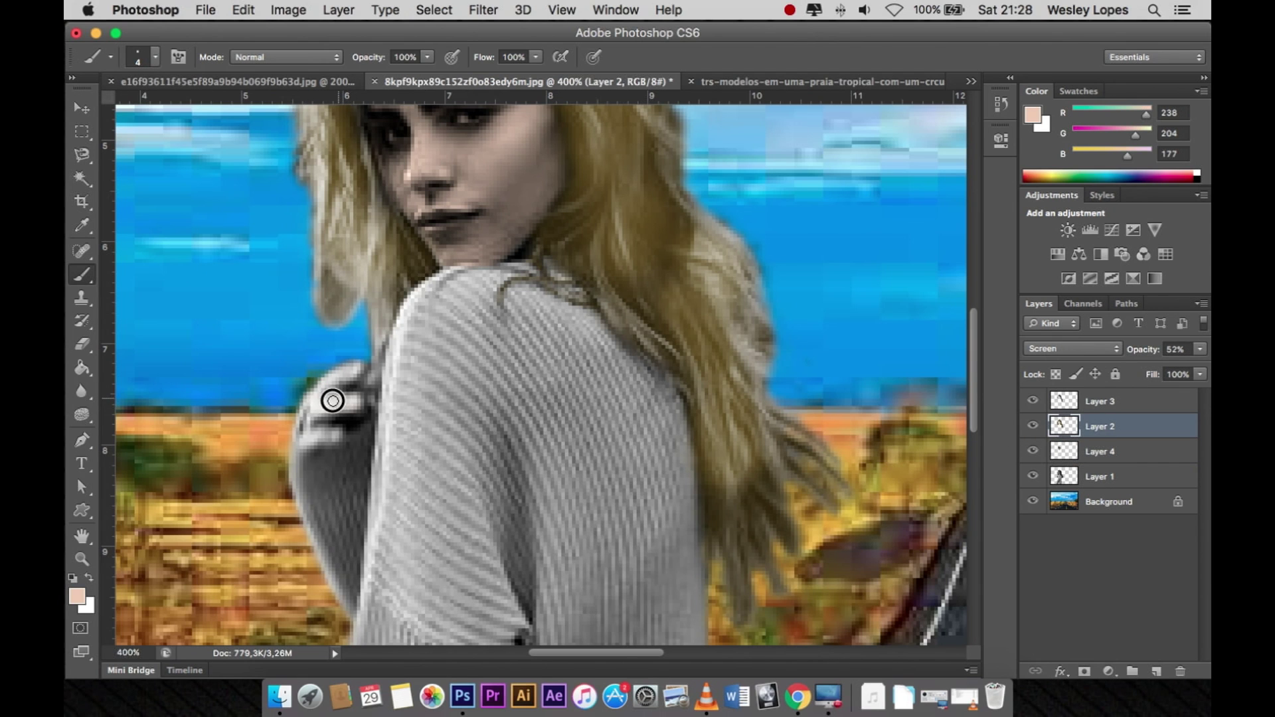
pyautogui.moveTo(319, 399); pyautogui.dragTo(344, 378)
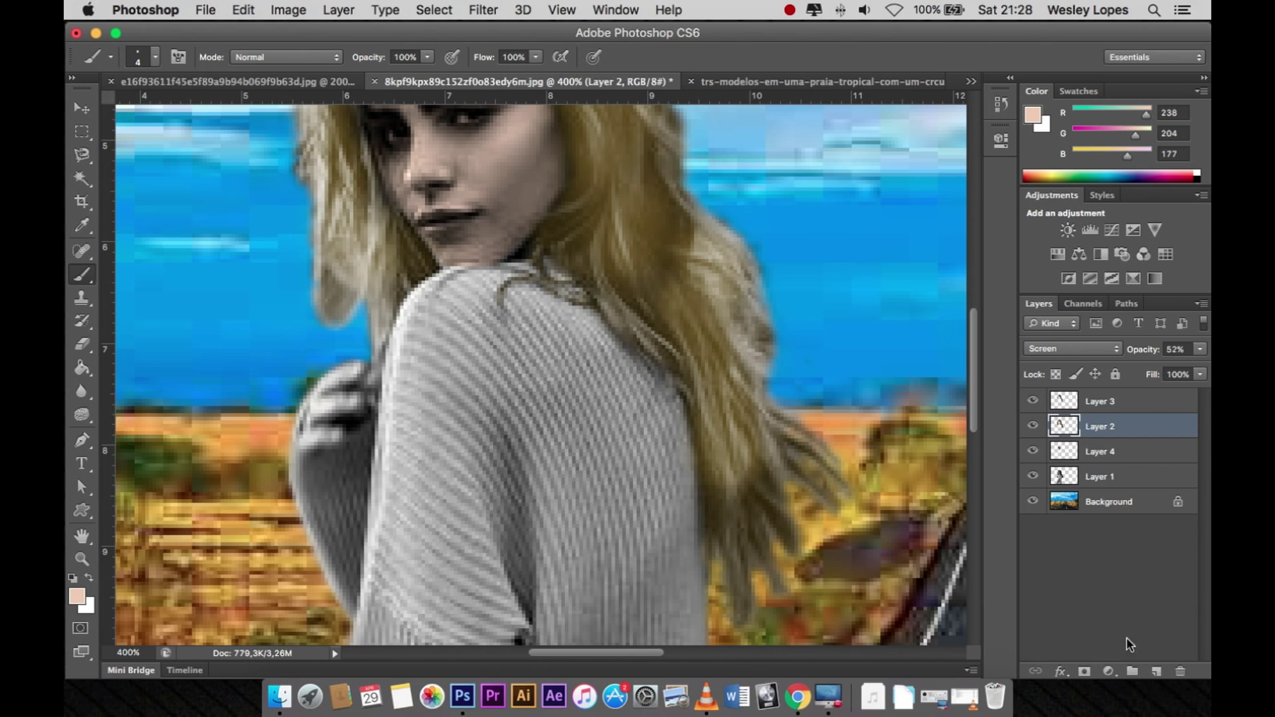
# - Add a new empty layer above Layer 2 with Multiply blending
pyautogui.hotkey('ctrl', 'shift', 'alt', 'n')
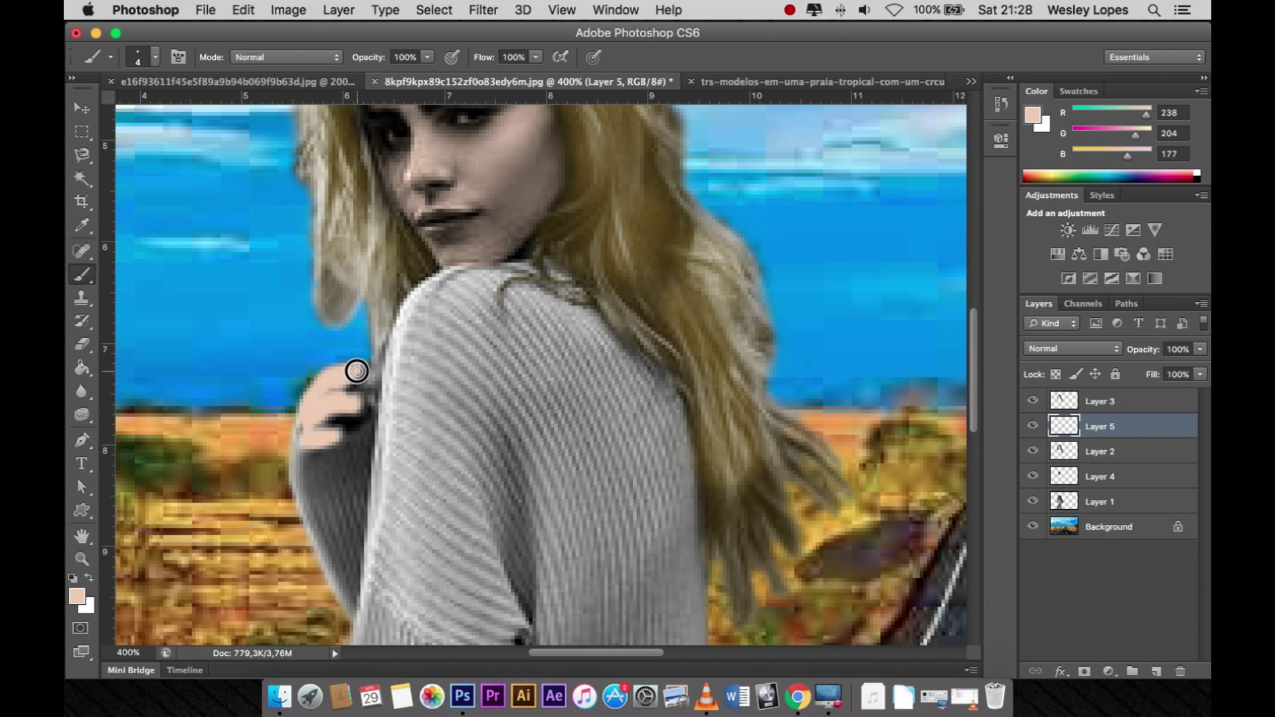
pyautogui.hscroll(2, 357, 370)
pyautogui.click(1072, 348)
pyautogui.click(1073, 349)
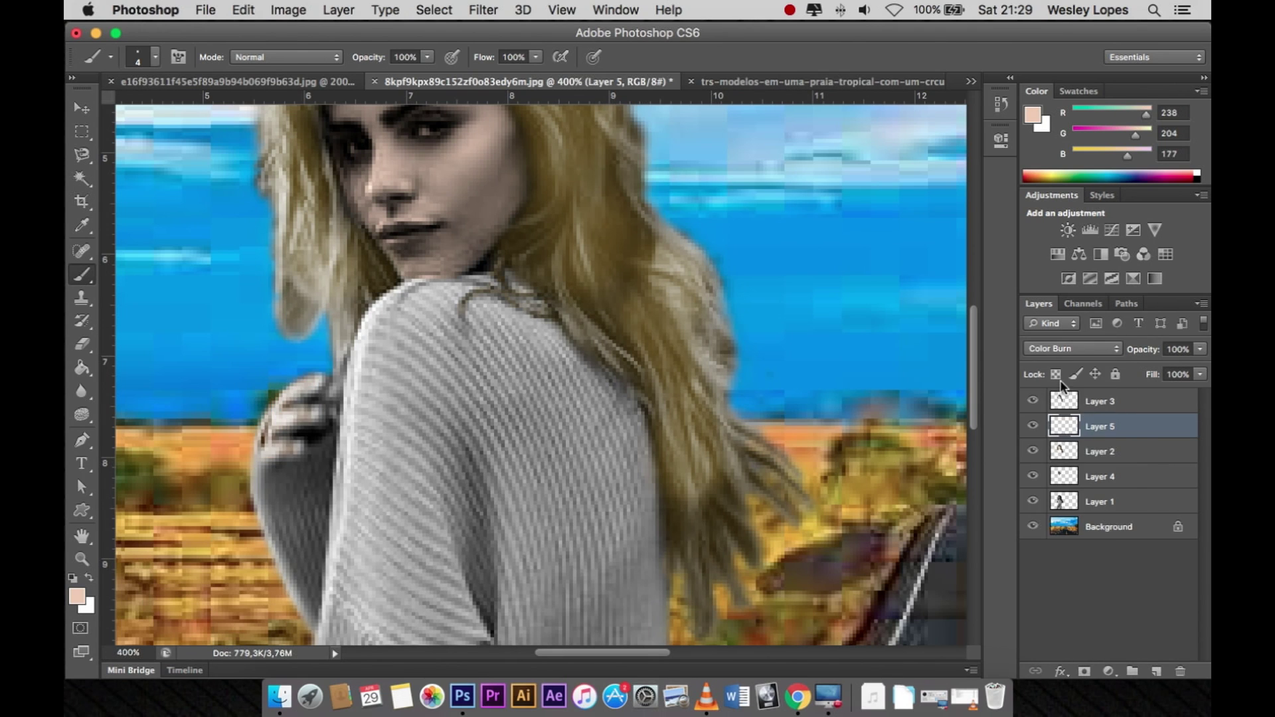
pyautogui.click(1067, 392)
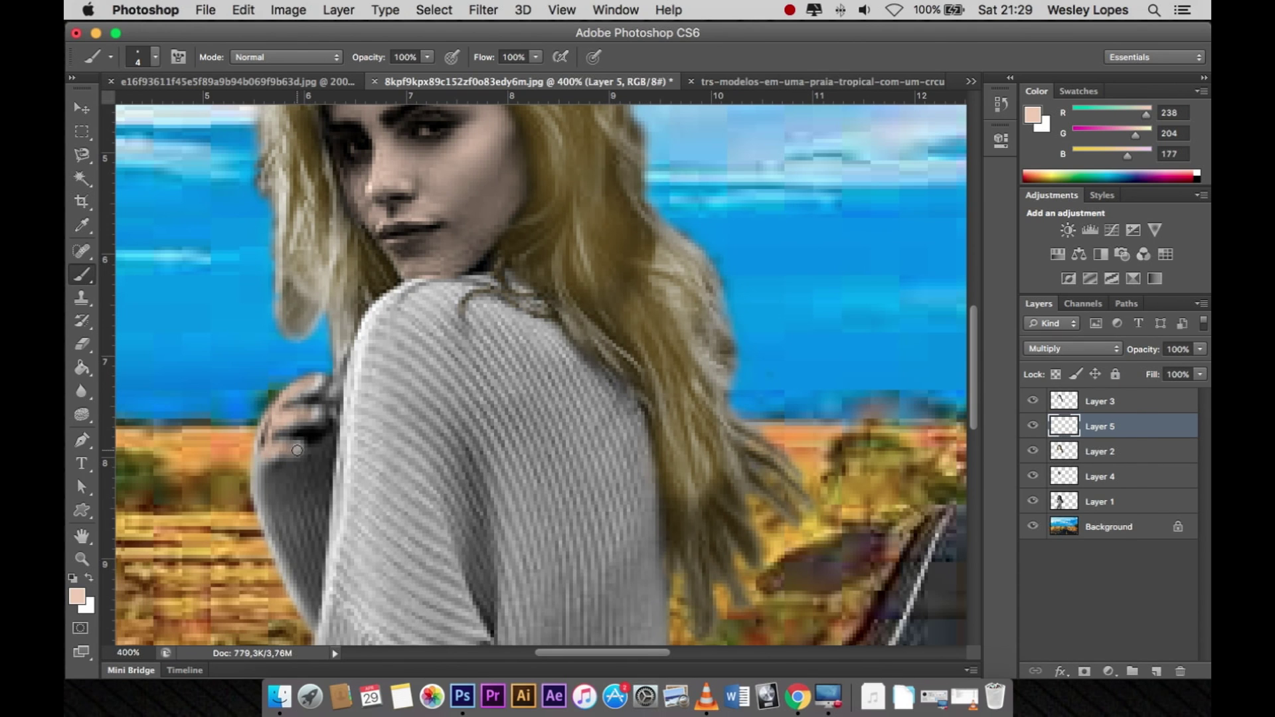
# - Pick a red paint colour for the nails and reframe the view at 200% on the woman
pyautogui.click(77, 596)
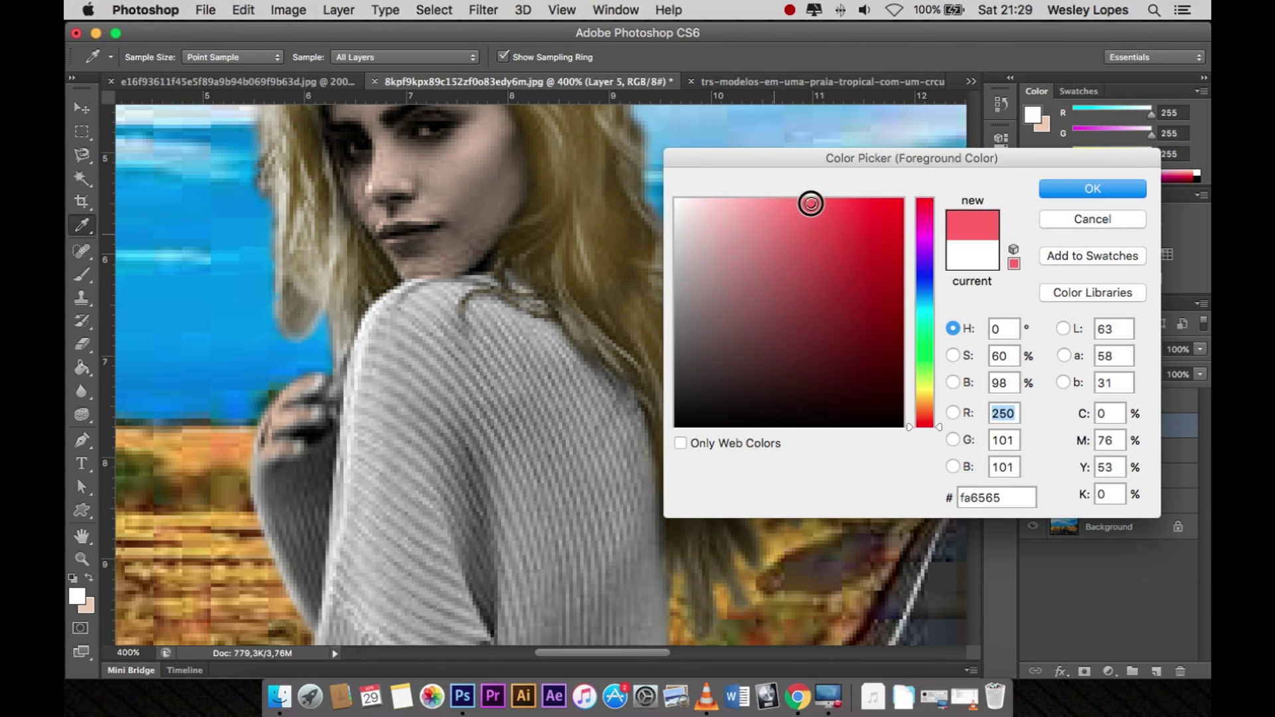
pyautogui.moveTo(766, 211); pyautogui.dragTo(903, 200)
pyautogui.click(1089, 188)
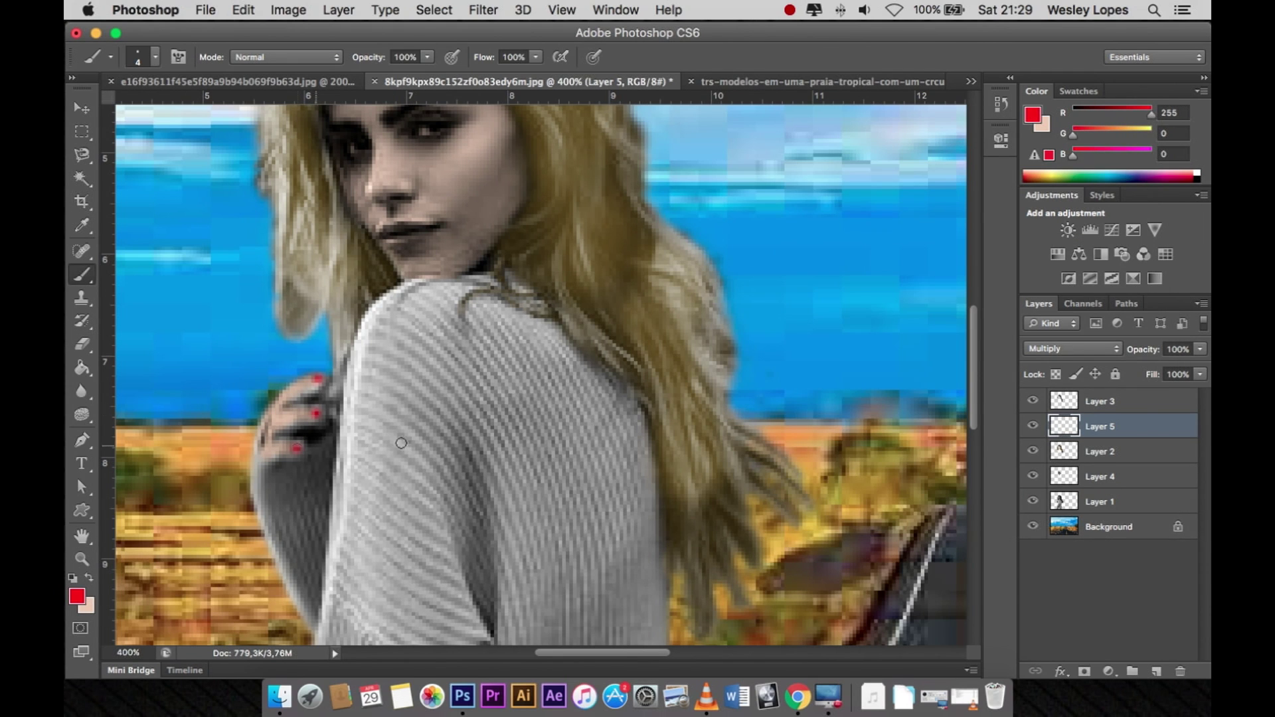
pyautogui.click(1080, 356)
pyautogui.press('super+1')
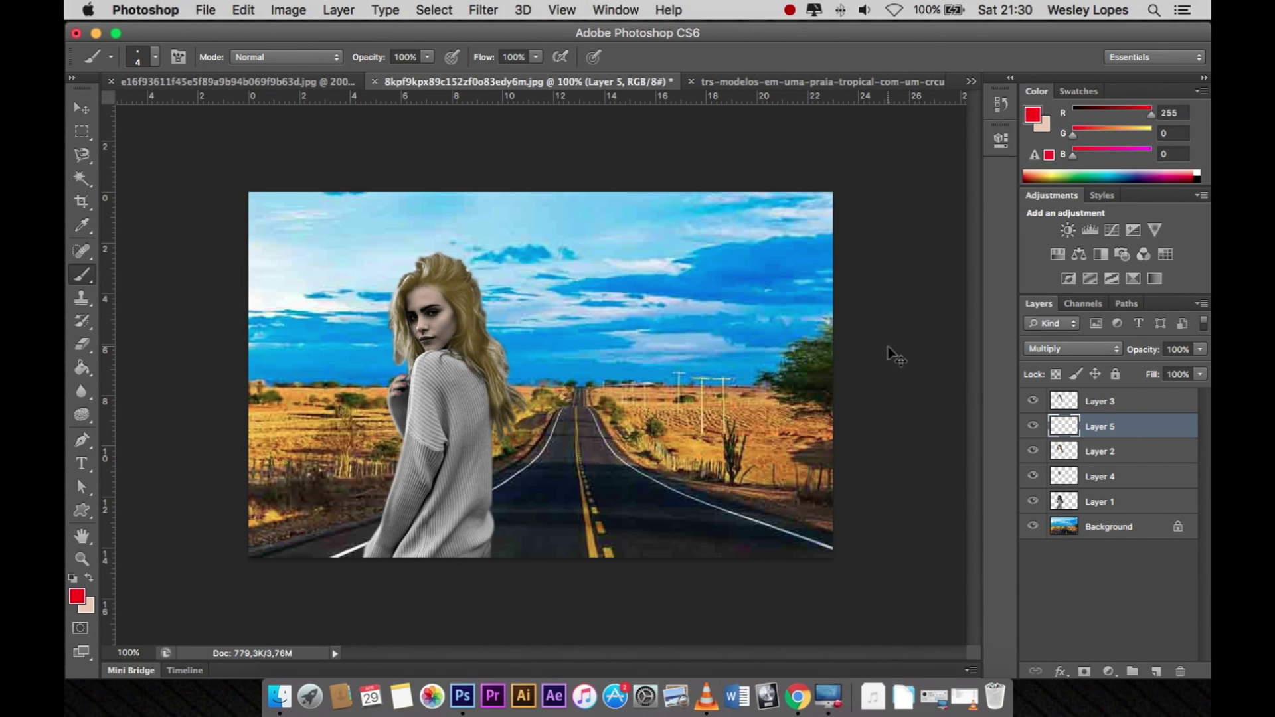
pyautogui.press('super+plus')
pyautogui.scroll(-3, 533, 310)
pyautogui.scroll(3, 533, 310)
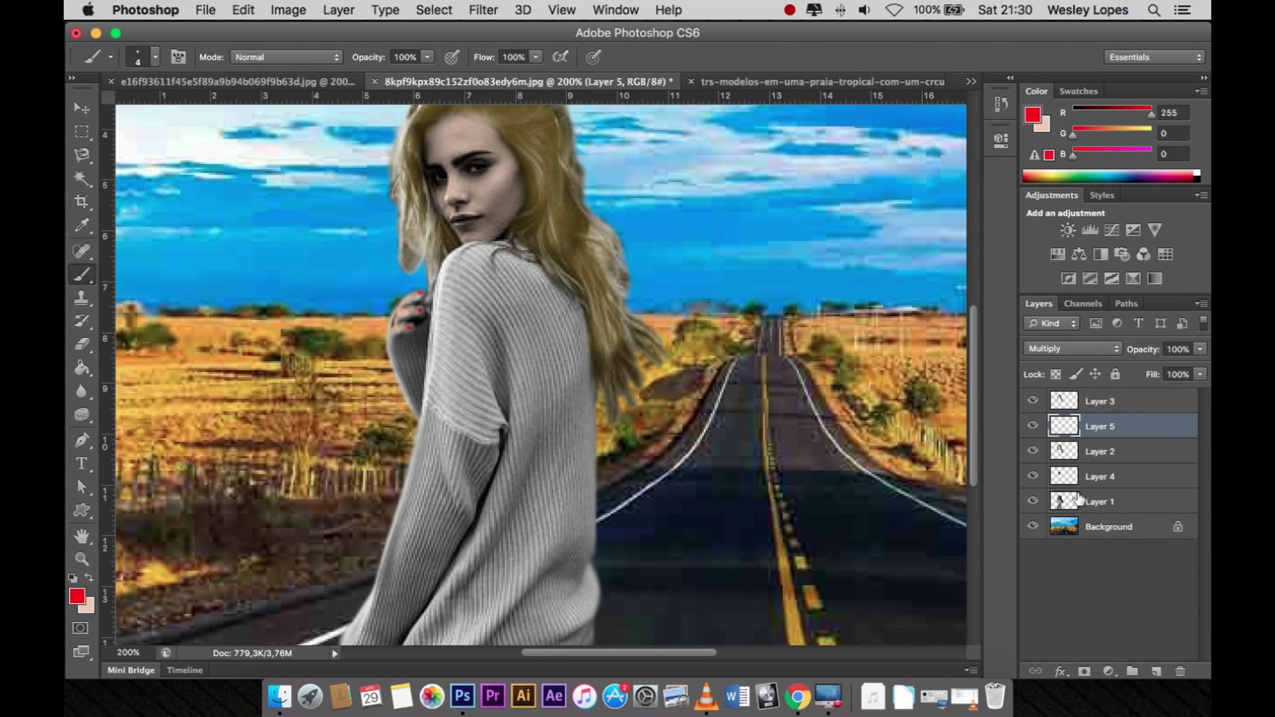
pyautogui.click(77, 596)
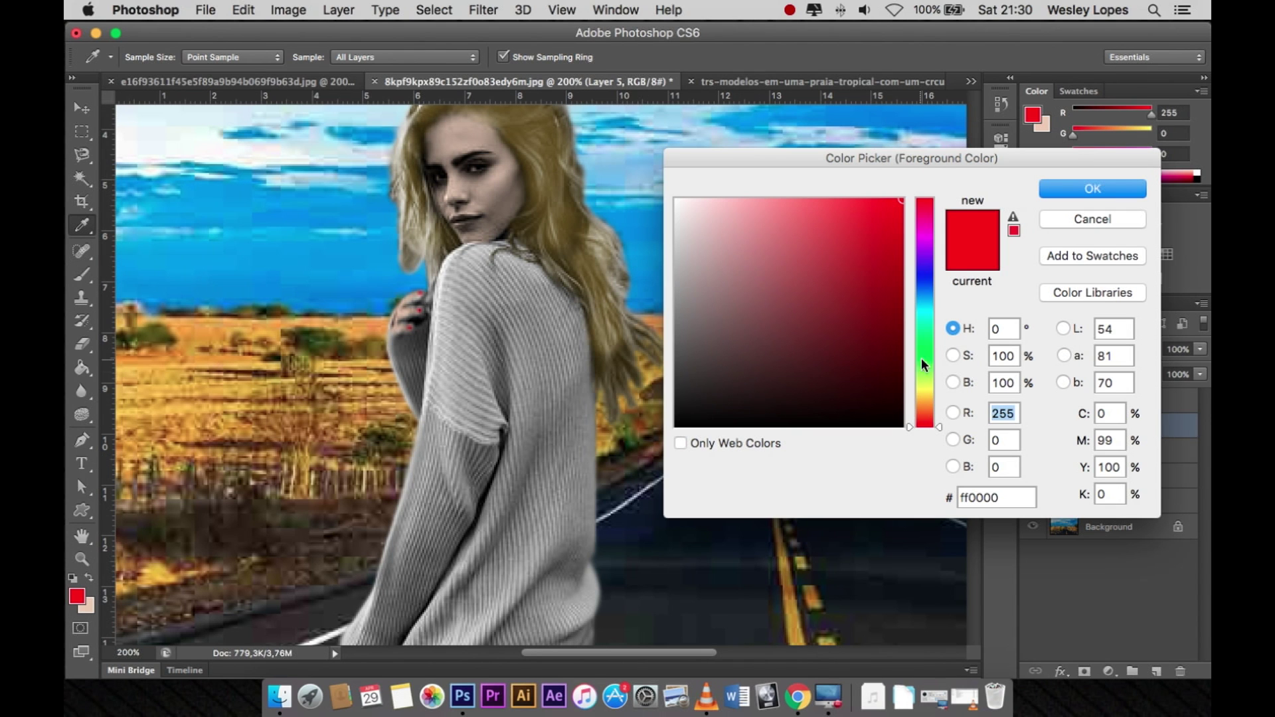
# - Confirm the darker red, add a Multiply layer, and paint red over the sweater's shoulder
pyautogui.click(901, 225)
pyautogui.press('Return')
pyautogui.press('b')
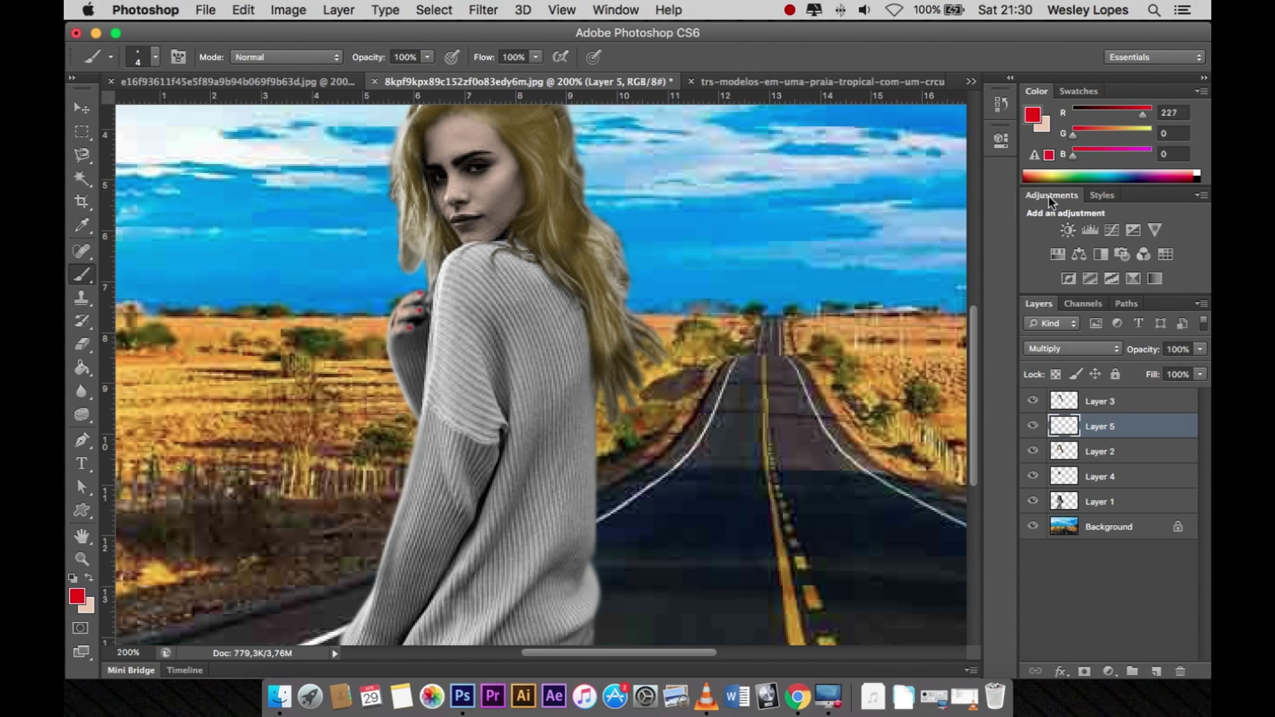
pyautogui.rightClick(596, 377)
pyautogui.press('super+shift+alt+n')
pyautogui.rightClick(532, 347)
pyautogui.moveTo(520, 313)
pyautogui.mouseDown()
pyautogui.moveTo(513, 509)
pyautogui.moveTo(470, 393)
pyautogui.moveTo(523, 395)
pyautogui.moveTo(478, 401)
pyautogui.moveTo(468, 300)
pyautogui.moveTo(484, 427)
pyautogui.moveTo(441, 455)
pyautogui.moveTo(460, 375)
pyautogui.moveTo(497, 370)
pyautogui.moveTo(529, 502)
pyautogui.mouseUp()
pyautogui.click(1072, 348)
pyautogui.click(1052, 401)
pyautogui.scroll(-5, 524, 396)
pyautogui.scroll(7, 495, 388)
pyautogui.scroll(-8, 495, 388)
pyautogui.scroll(6, 498, 370)
# - Paint red over the grey top of the shoulder with an 18 px brush
pyautogui.rightClick(504, 392)
pyautogui.moveTo(531, 419); pyautogui.dragTo(524, 423)
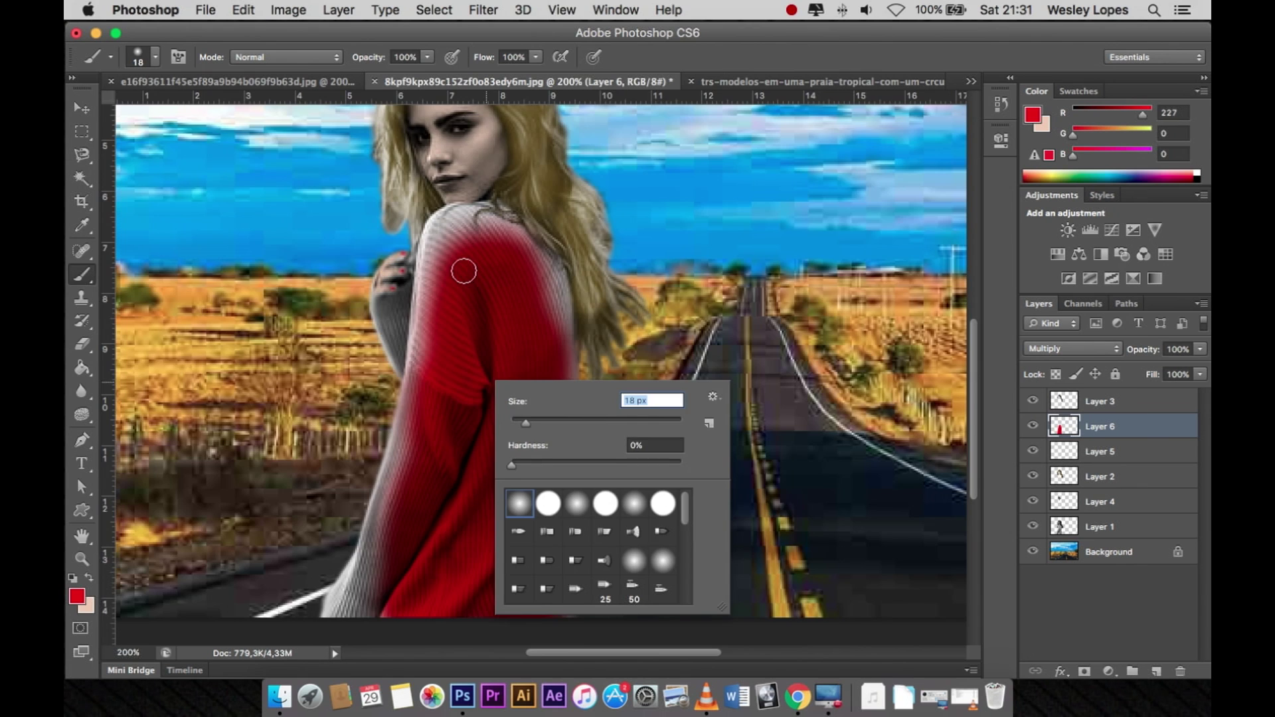
pyautogui.scroll(3, 464, 270)
pyautogui.moveTo(288, 317)
pyautogui.mouseDown()
pyautogui.moveTo(336, 276)
pyautogui.moveTo(412, 285)
pyautogui.moveTo(398, 299)
pyautogui.moveTo(325, 270)
pyautogui.moveTo(270, 319)
pyautogui.moveTo(265, 427)
pyautogui.moveTo(256, 405)
pyautogui.moveTo(273, 305)
pyautogui.mouseUp()
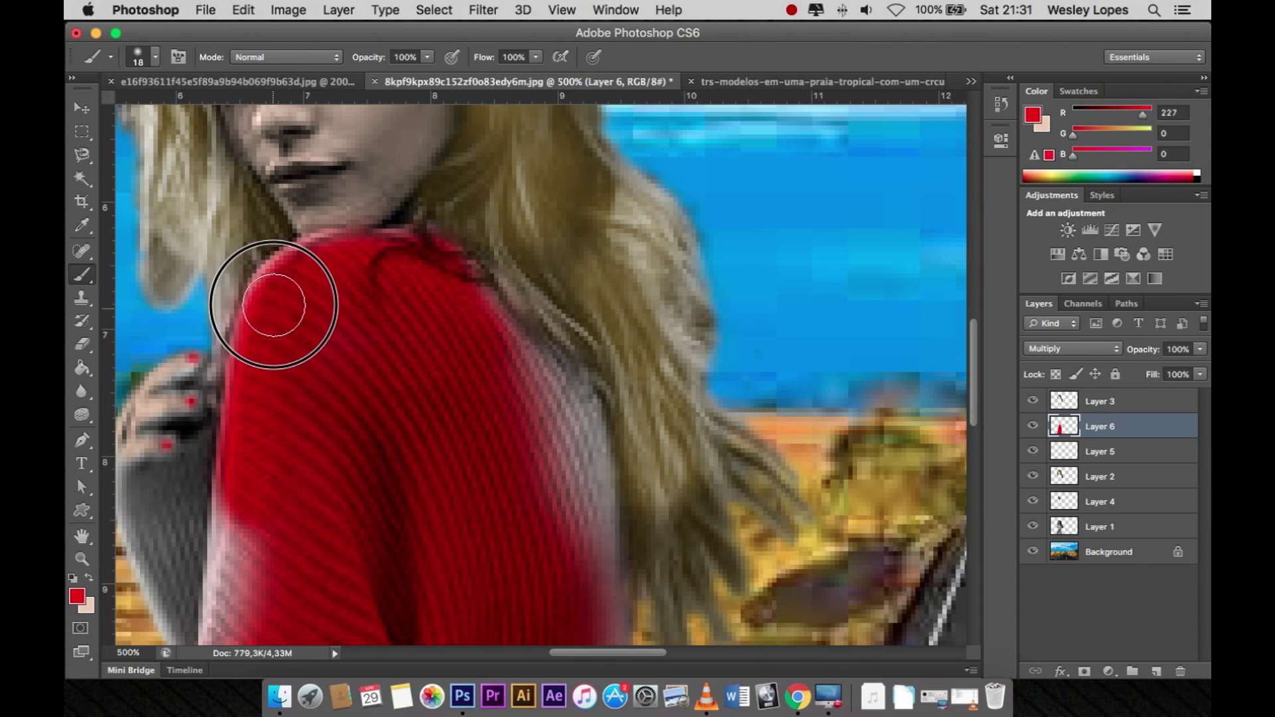
pyautogui.scroll(-3, 273, 306)
pyautogui.moveTo(265, 518)
pyautogui.mouseDown()
pyautogui.moveTo(186, 475)
pyautogui.moveTo(213, 474)
pyautogui.mouseUp()
# - Paint red along the sleeve beside the hand with a 2 px brush
pyautogui.rightClick(172, 470)
pyautogui.write('2')
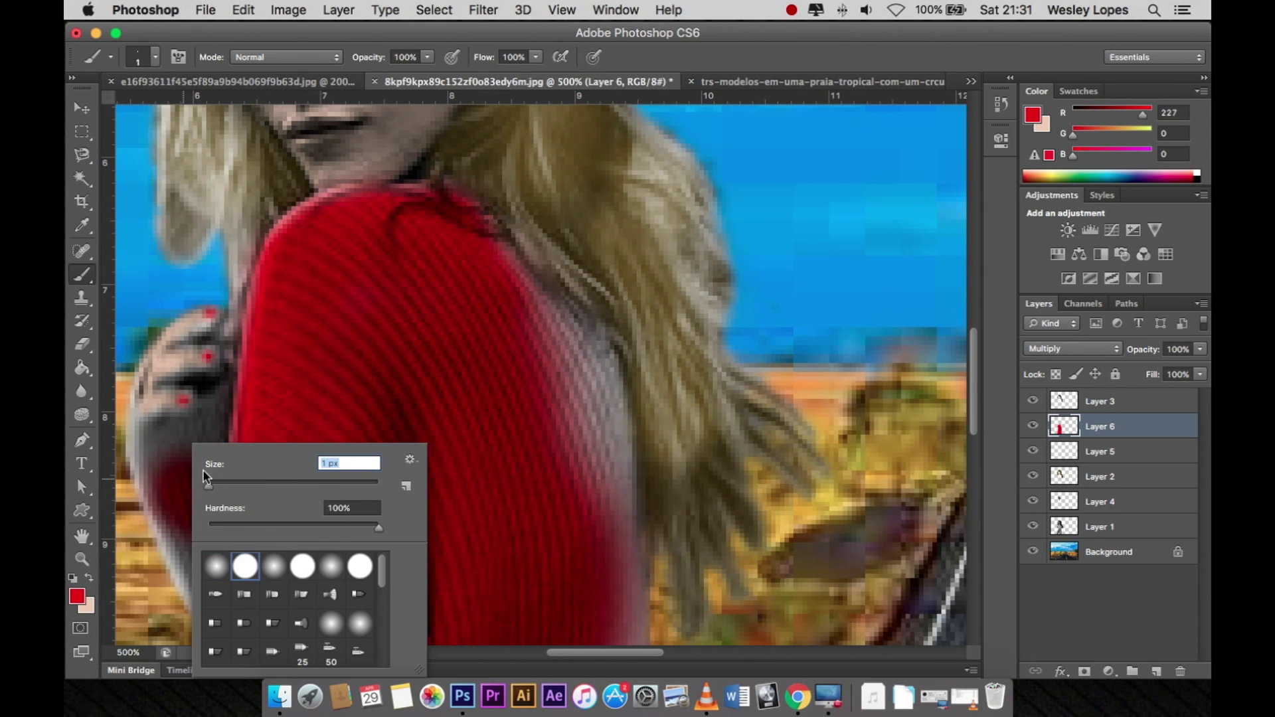
pyautogui.press('Return')
pyautogui.rightClick(183, 531)
pyautogui.press('Return')
pyautogui.moveTo(154, 478)
pyautogui.mouseDown()
pyautogui.moveTo(133, 435)
pyautogui.moveTo(179, 578)
pyautogui.moveTo(201, 606)
pyautogui.moveTo(241, 555)
pyautogui.moveTo(221, 393)
pyautogui.moveTo(163, 435)
pyautogui.mouseUp()
pyautogui.scroll(-5, 200, 498)
pyautogui.rightClick(219, 298)
pyautogui.moveTo(235, 336); pyautogui.dragTo(229, 336)
pyautogui.press('Return')
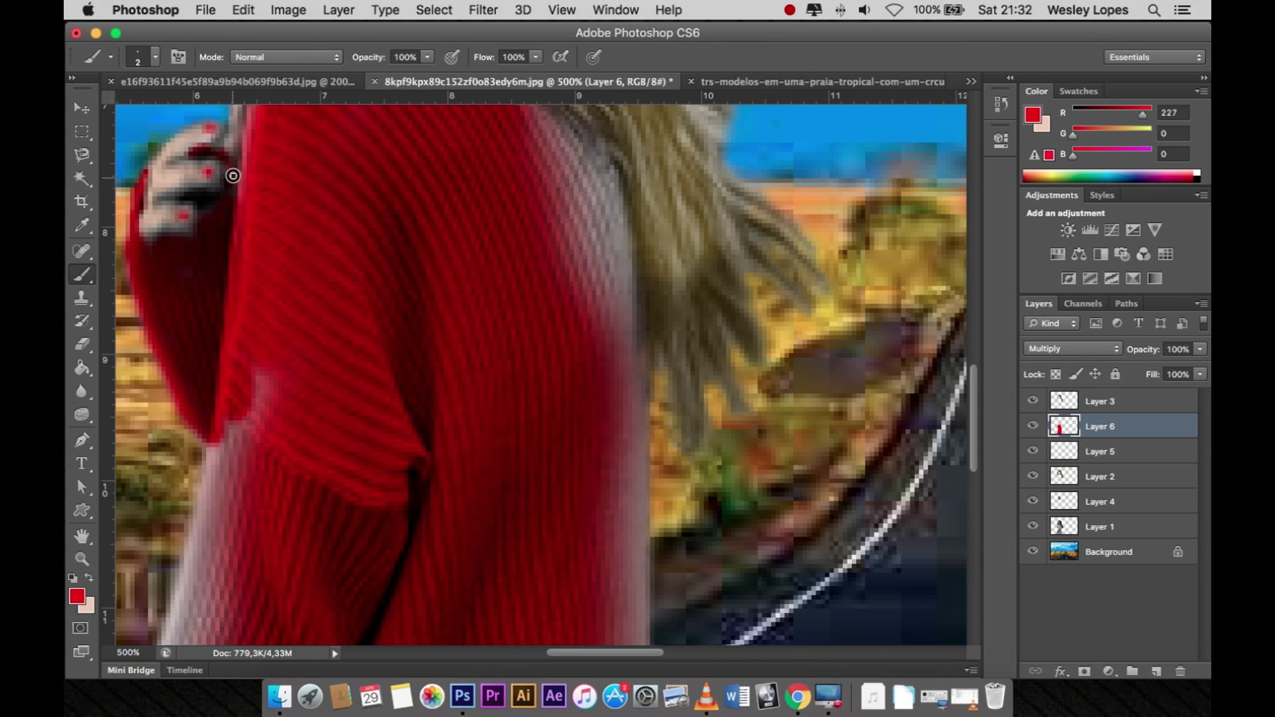
pyautogui.scroll(2, 233, 186)
# - Briefly try the History Brush, then return to the red Brush at 13 px
pyautogui.press('y')
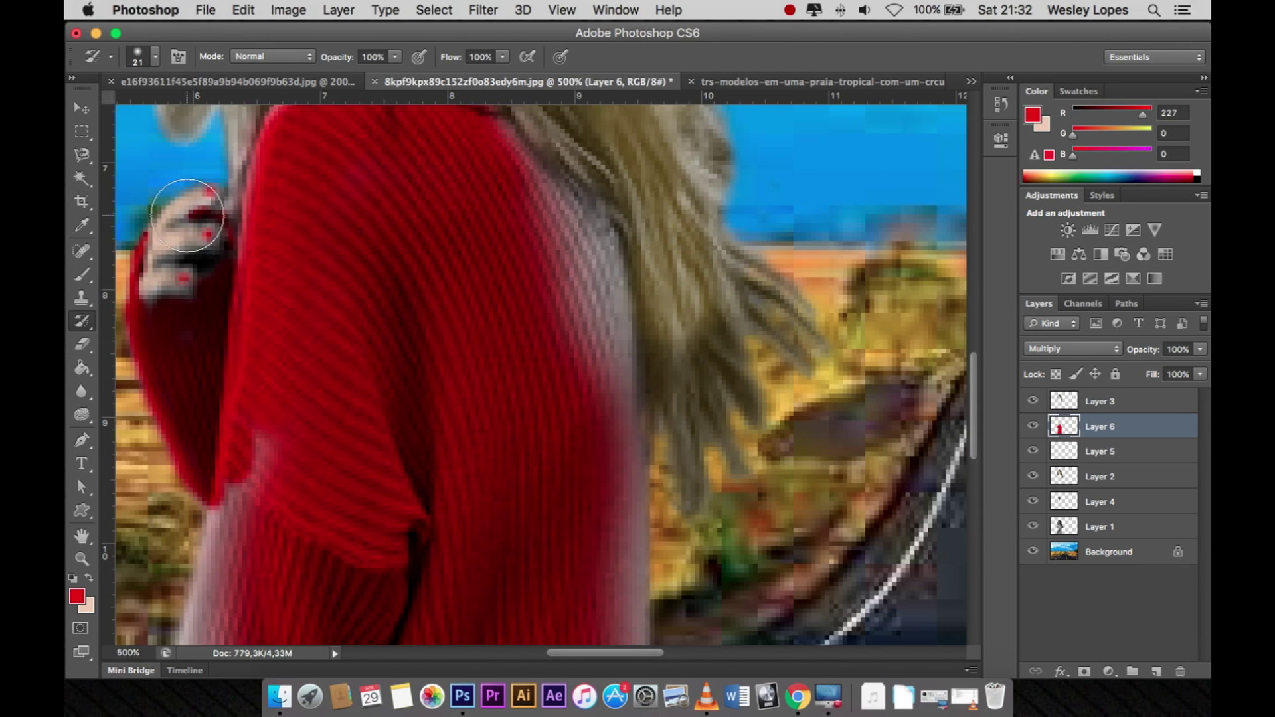
pyautogui.rightClick(193, 214)
pyautogui.press('Escape')
pyautogui.press('b')
pyautogui.press('x')
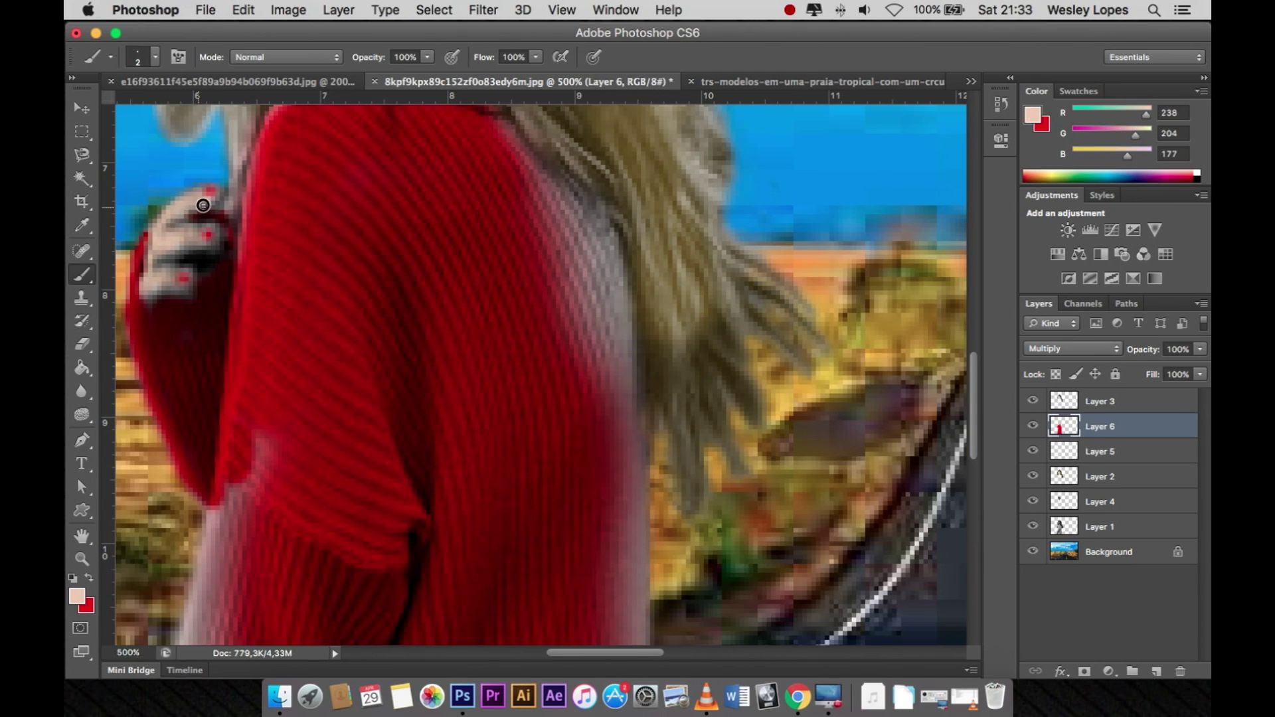
pyautogui.scroll(-3, 217, 202)
pyautogui.press('x')
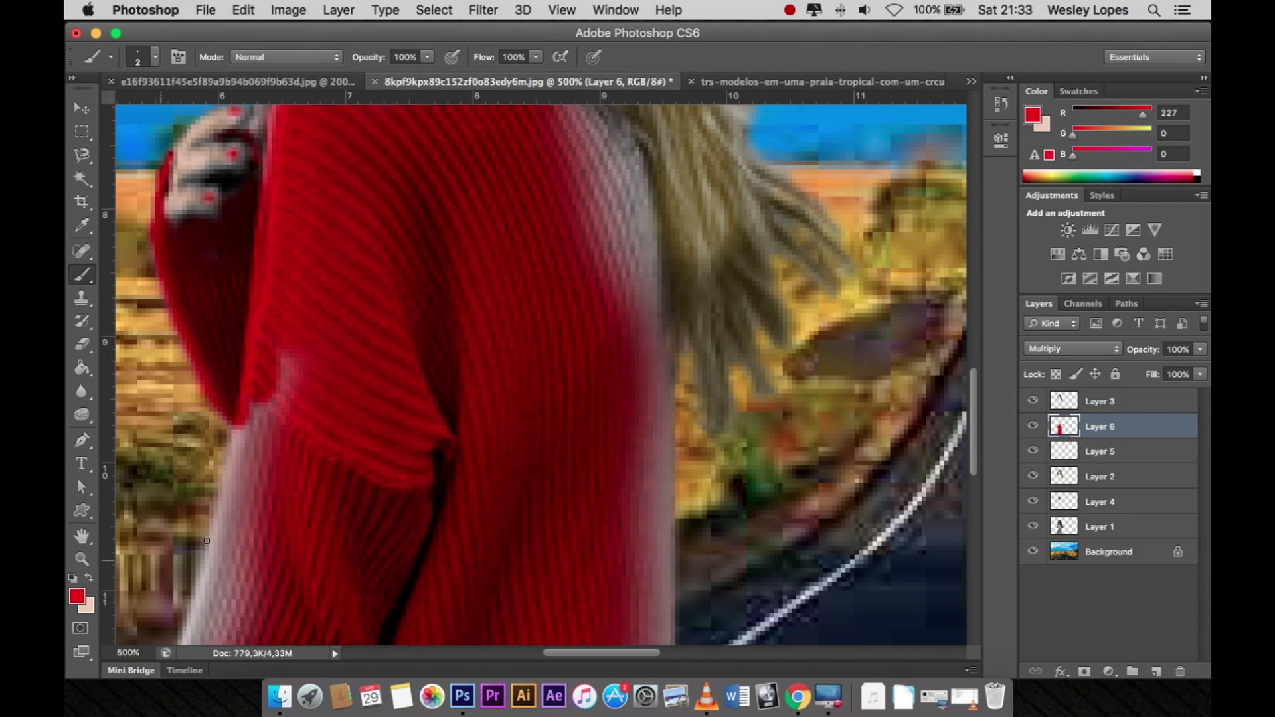
pyautogui.rightClick(290, 391)
pyautogui.click(344, 419)
pyautogui.press('Return')
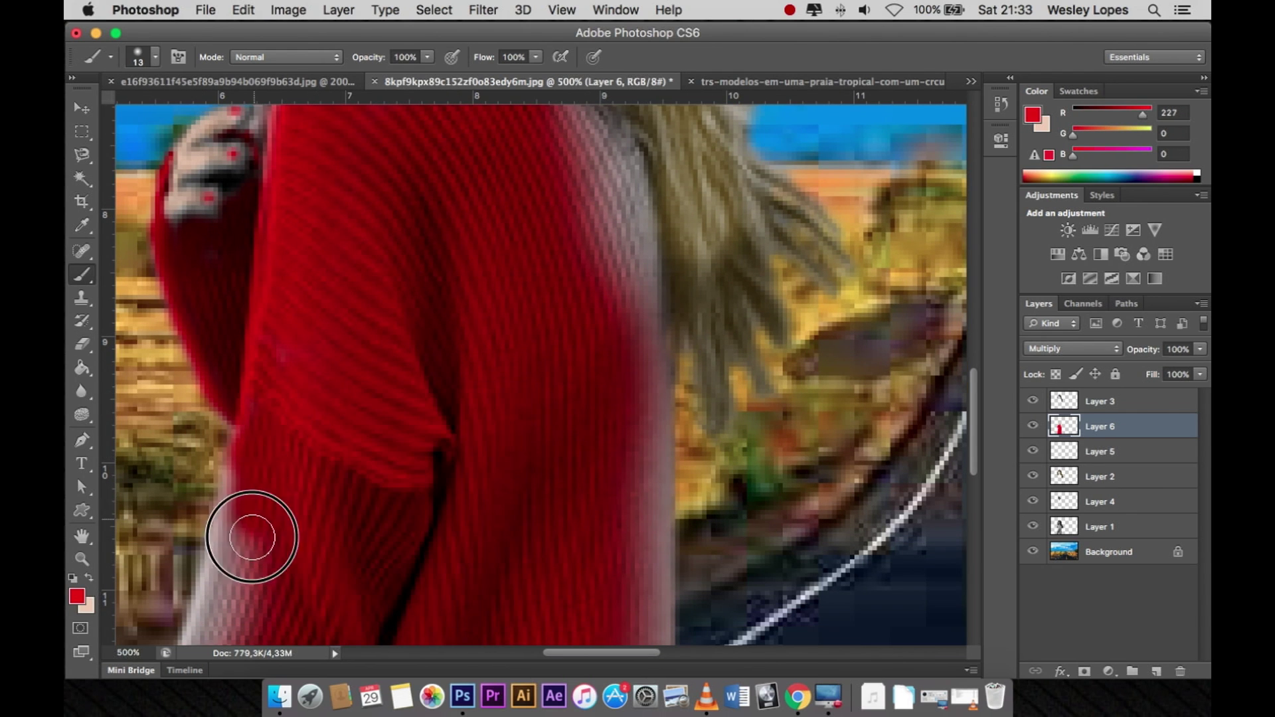
pyautogui.scroll(-10, 255, 531)
pyautogui.hscroll(-5, 270, 497)
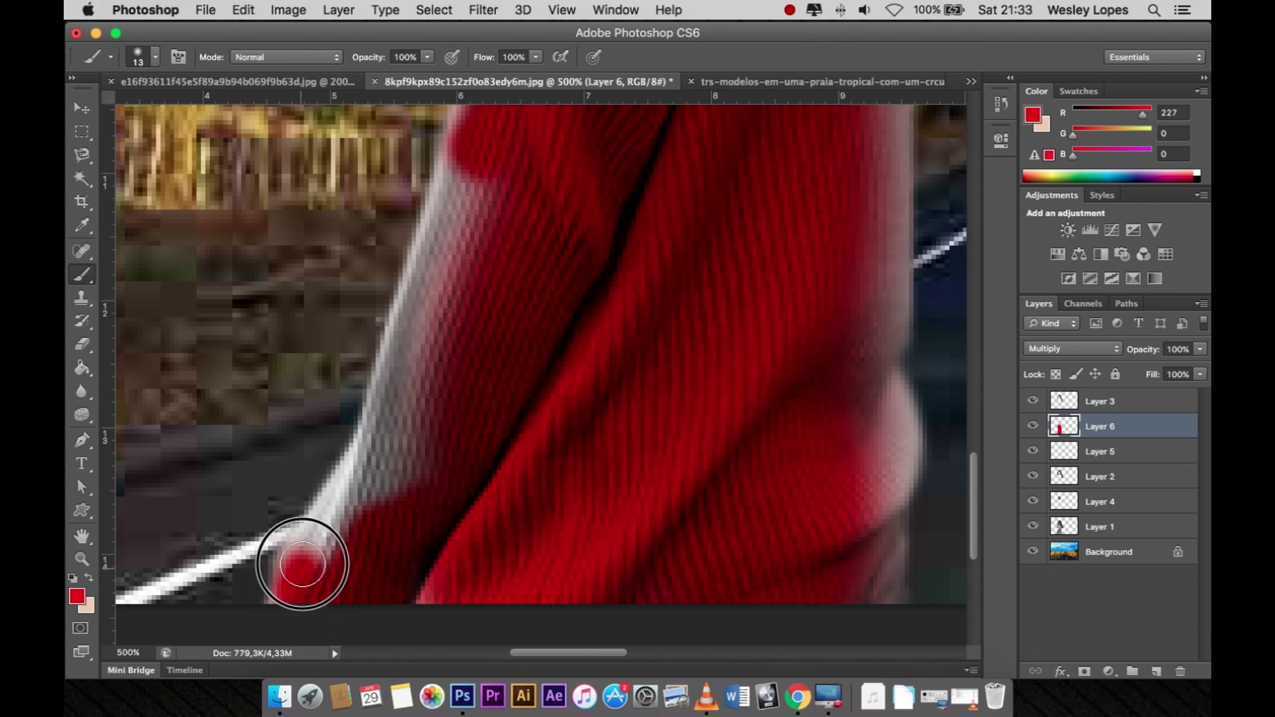
# - Paint a long stroke up the sweater, then redden the pale sweater edge with a 3 px brush
pyautogui.moveTo(392, 456); pyautogui.dragTo(464, 172)
pyautogui.scroll(4, 498, 278)
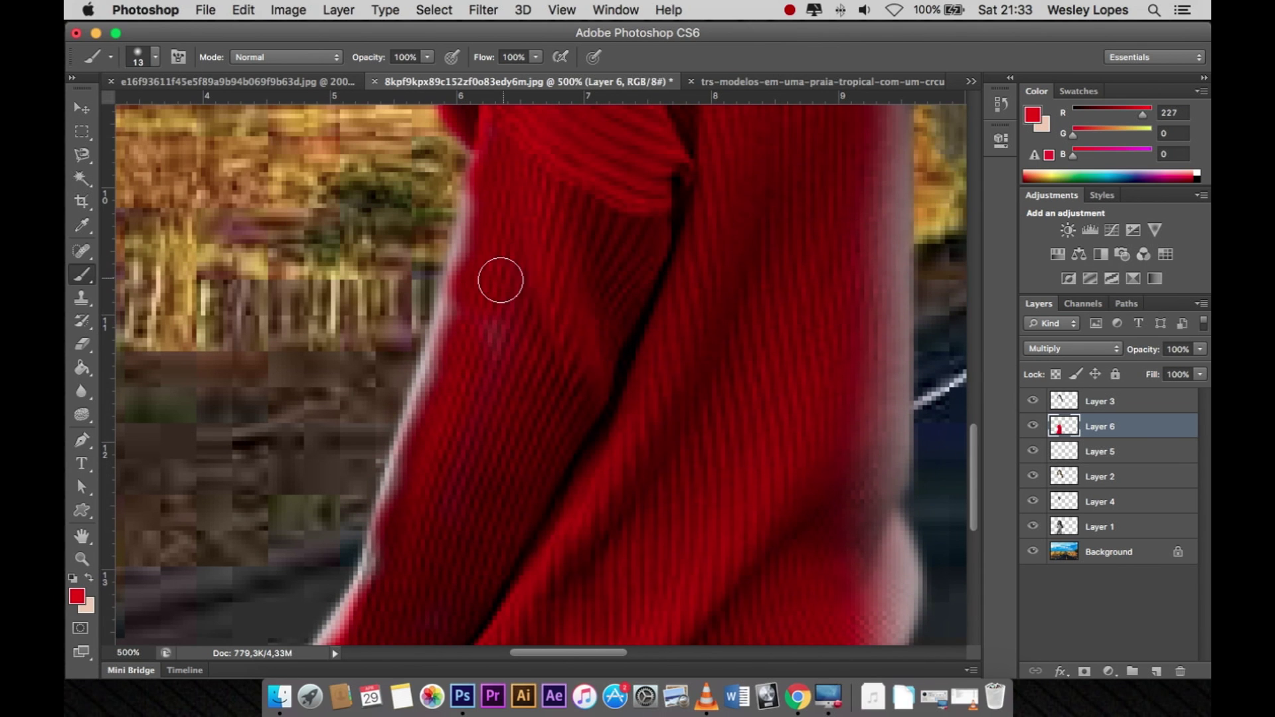
pyautogui.rightClick(506, 358)
pyautogui.moveTo(526, 402); pyautogui.dragTo(522, 402)
pyautogui.scroll(-5, 410, 482)
pyautogui.hscroll(-3, 410, 482)
pyautogui.press('Return')
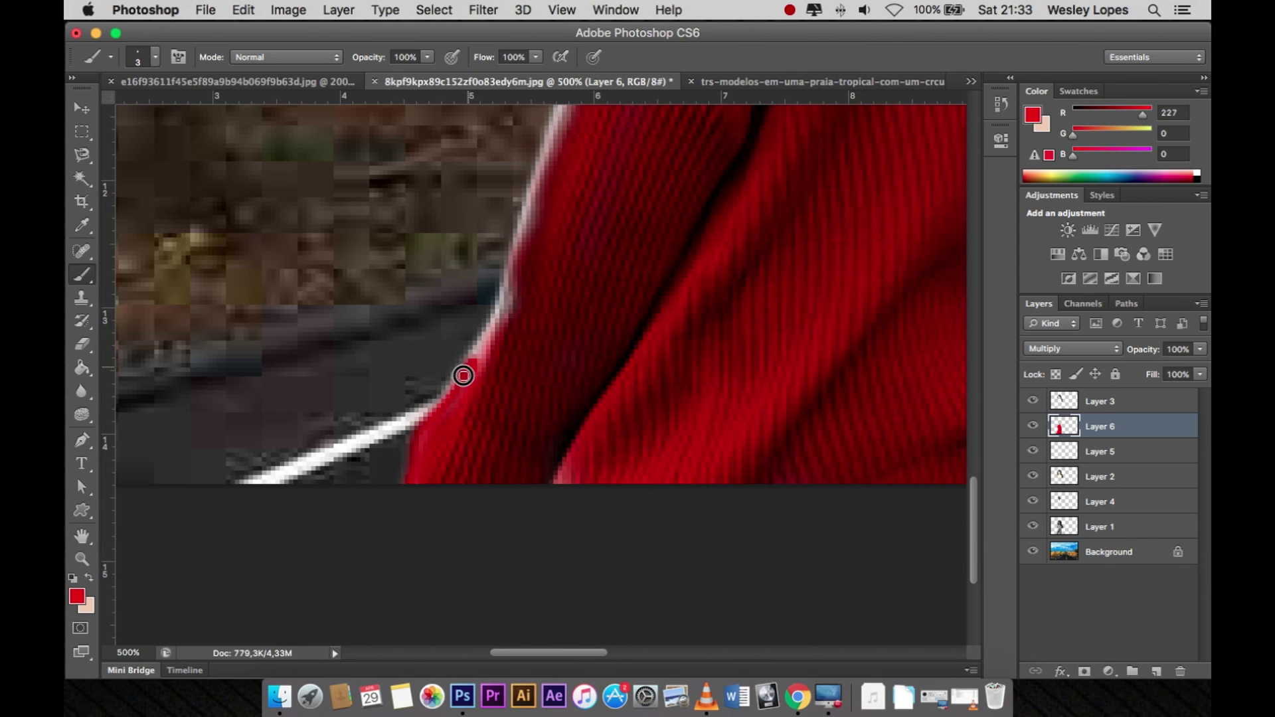
pyautogui.moveTo(485, 336); pyautogui.dragTo(478, 369)
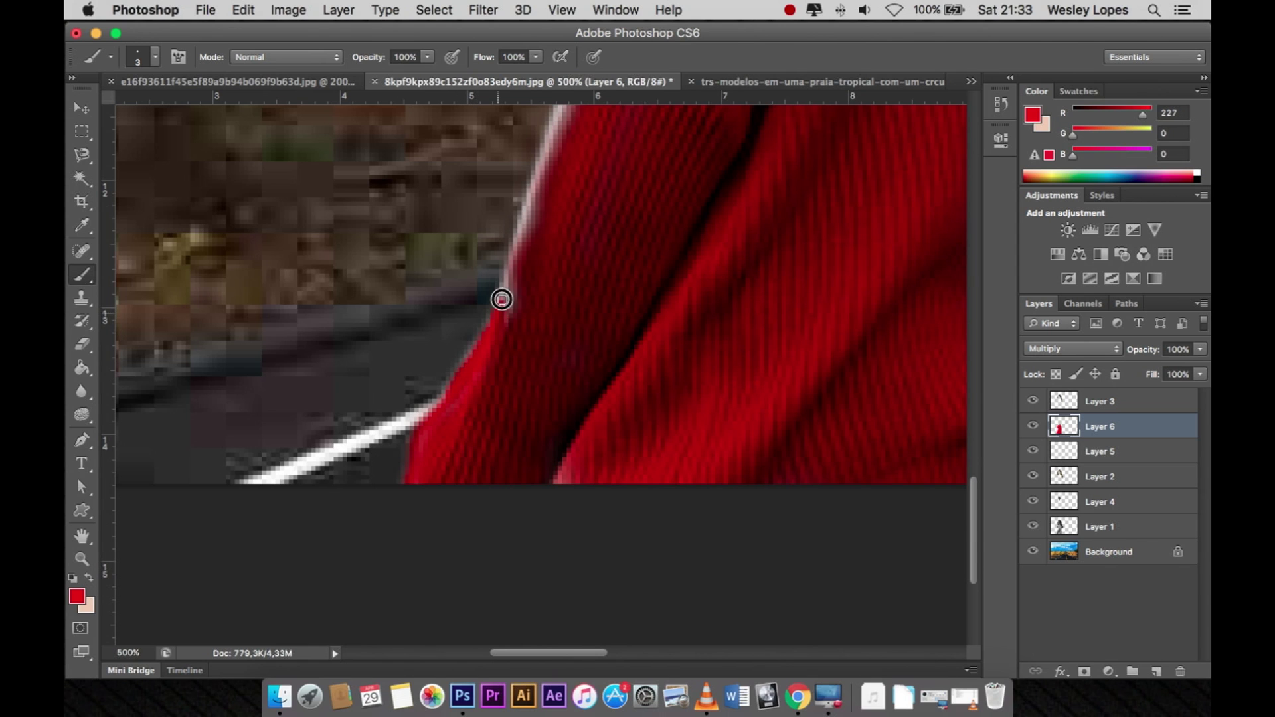
pyautogui.moveTo(502, 299); pyautogui.dragTo(489, 373)
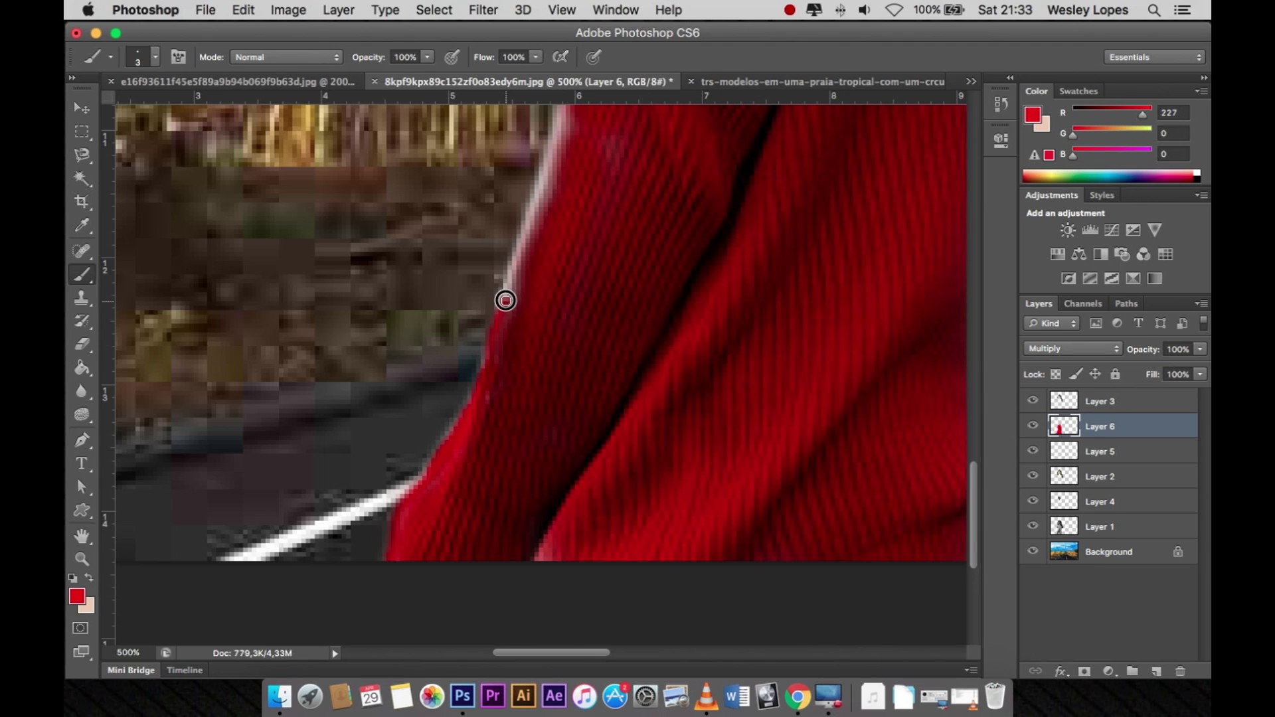
pyautogui.moveTo(512, 329); pyautogui.dragTo(496, 389)
pyautogui.moveTo(514, 338); pyautogui.dragTo(526, 305)
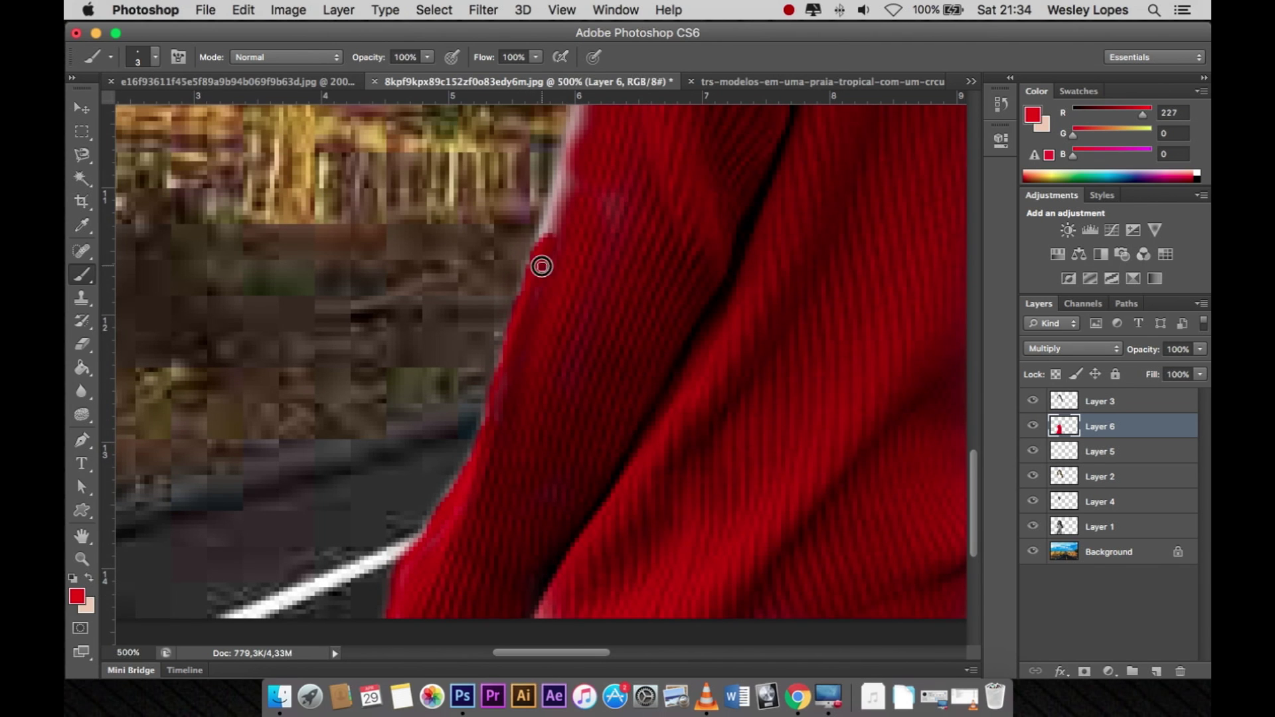
# - Inspect the sweater edge at 500% and undo the last edge stroke
pyautogui.scroll(-5, 555, 204)
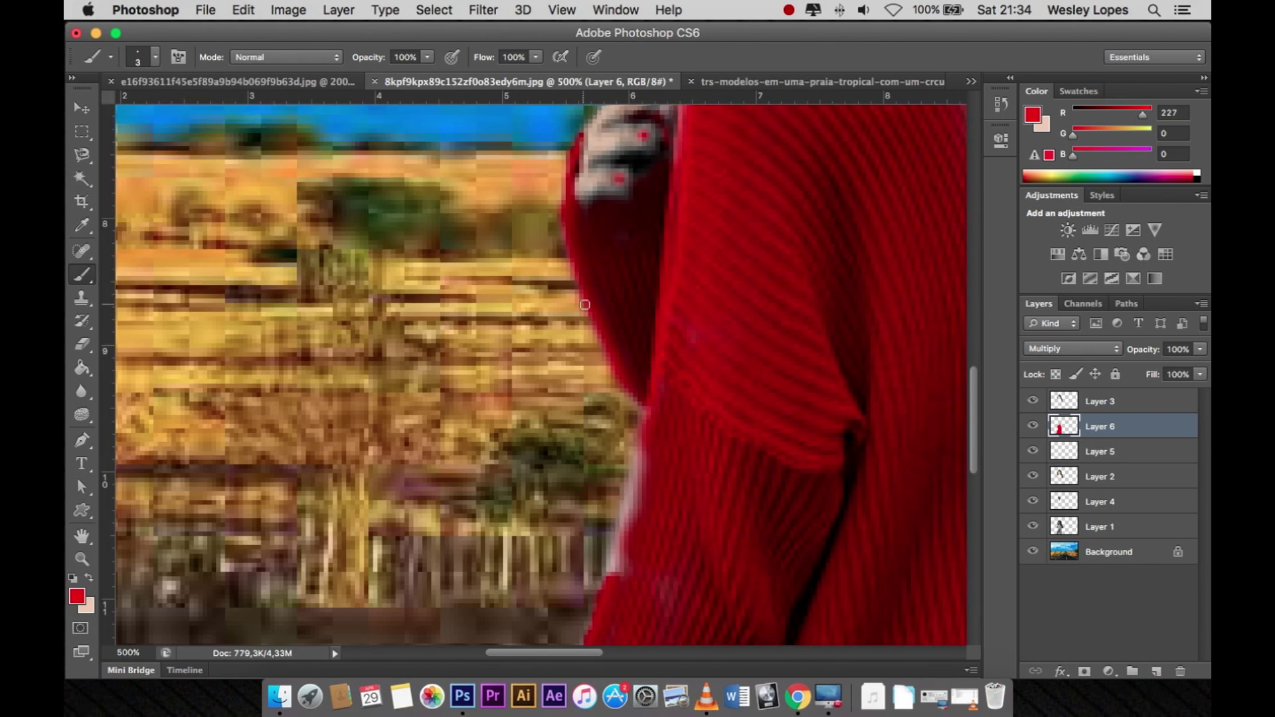
pyautogui.scroll(5, 633, 268)
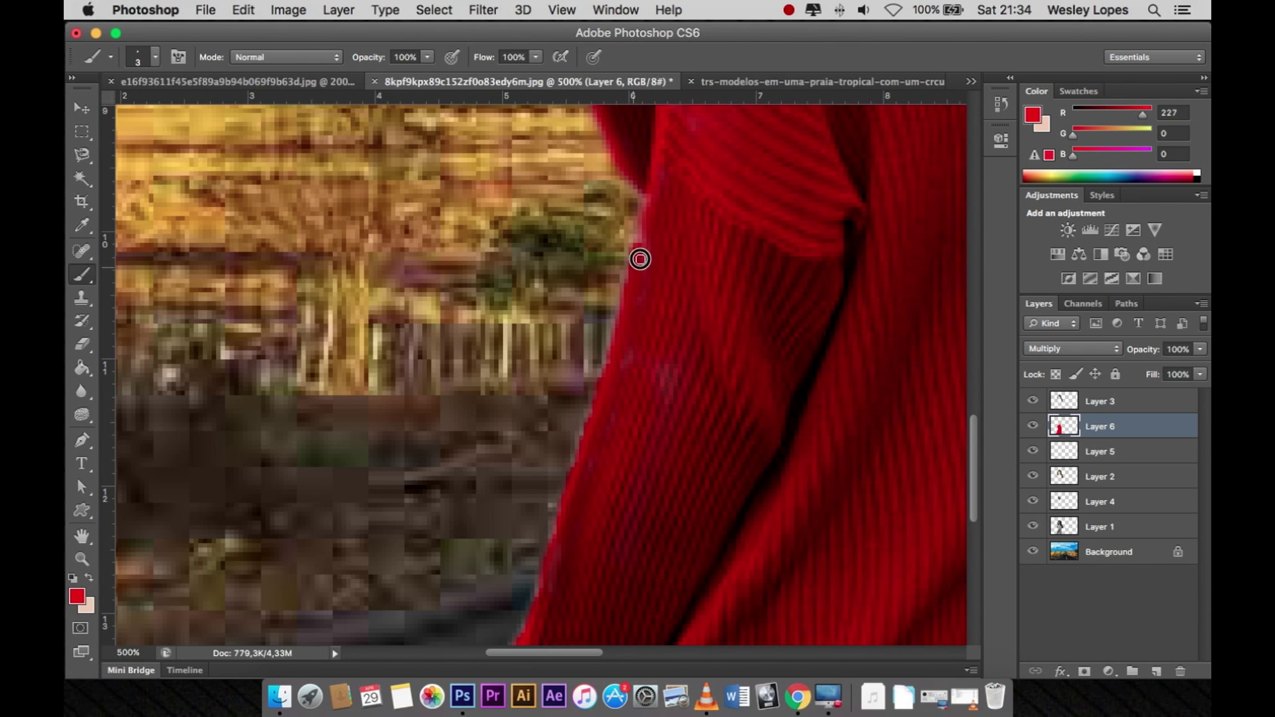
pyautogui.scroll(-5, 656, 267)
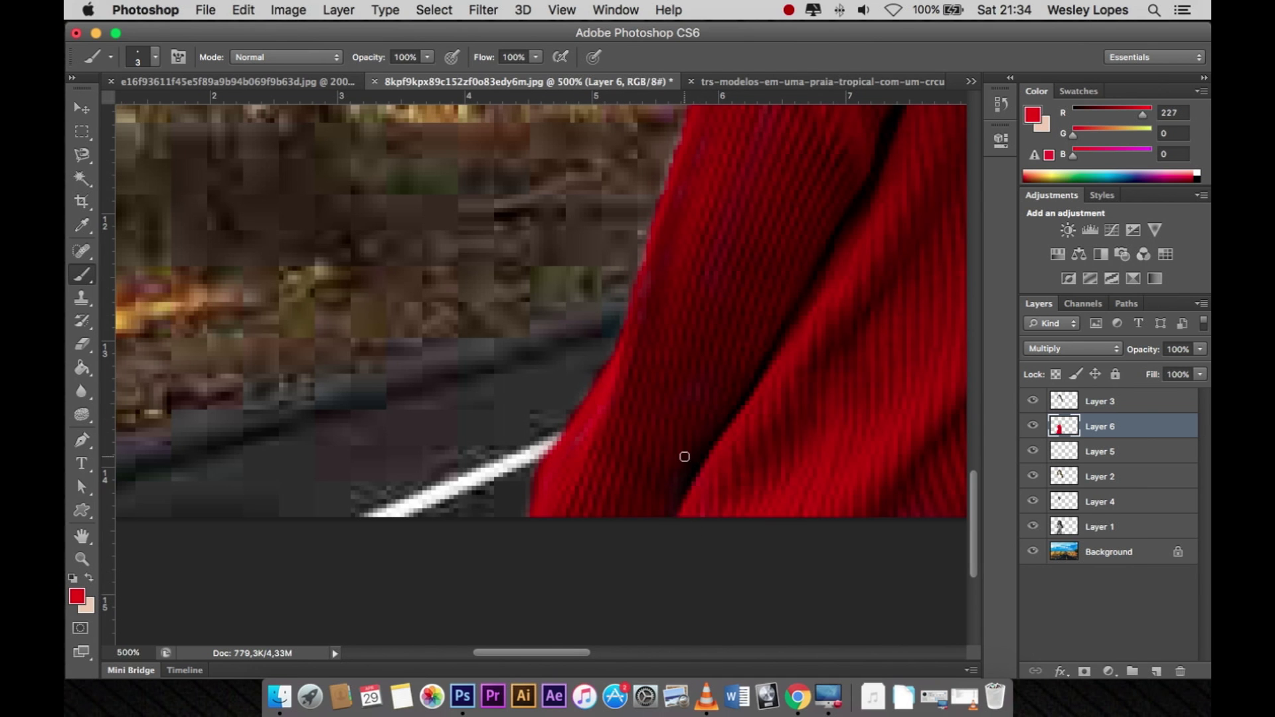
pyautogui.scroll(5, 684, 457)
pyautogui.hscroll(2, 669, 388)
pyautogui.scroll(7, 601, 251)
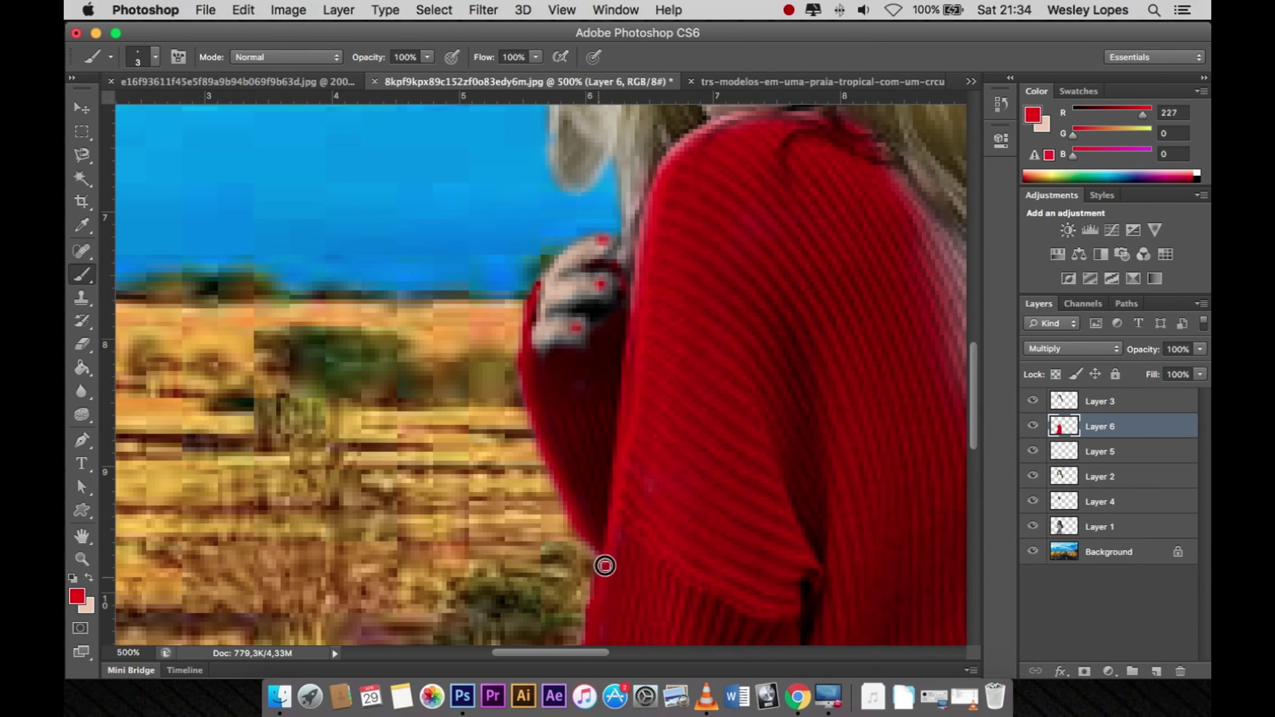
pyautogui.scroll(-2, 638, 264)
pyautogui.scroll(3, 660, 243)
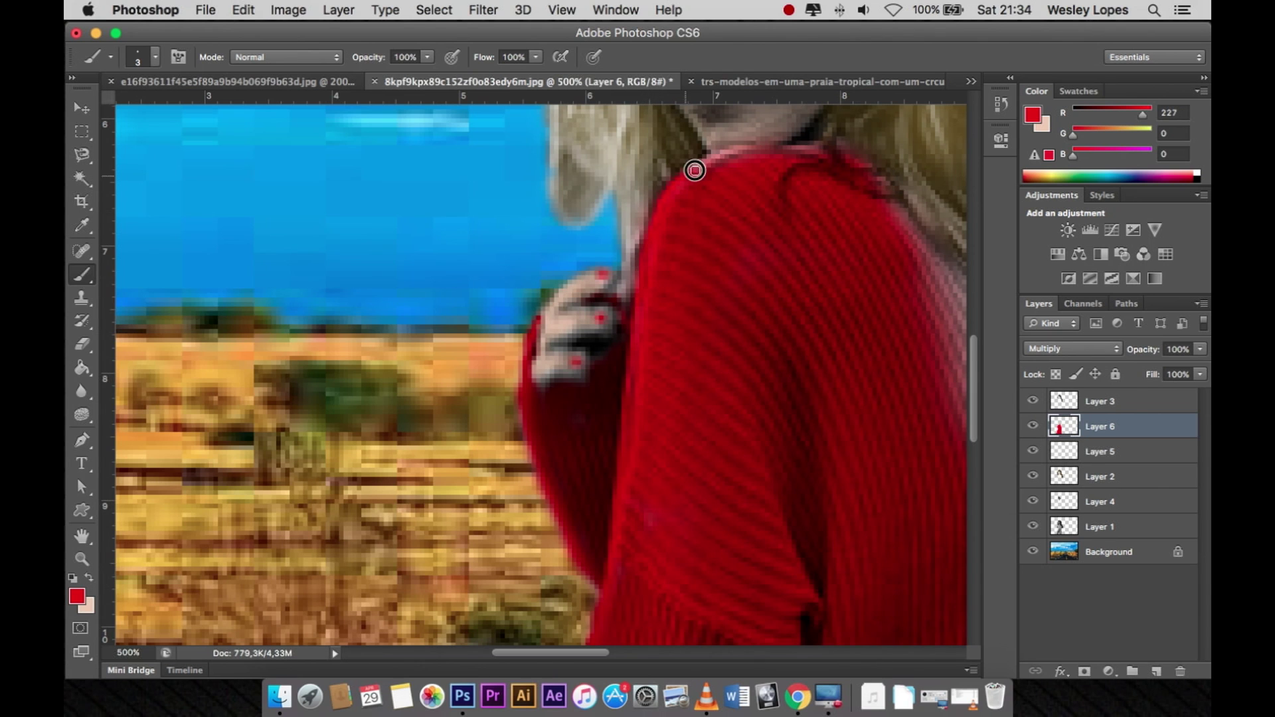
pyautogui.scroll(1, 797, 151)
pyautogui.hscroll(1, 796, 151)
pyautogui.hscroll(2, 753, 225)
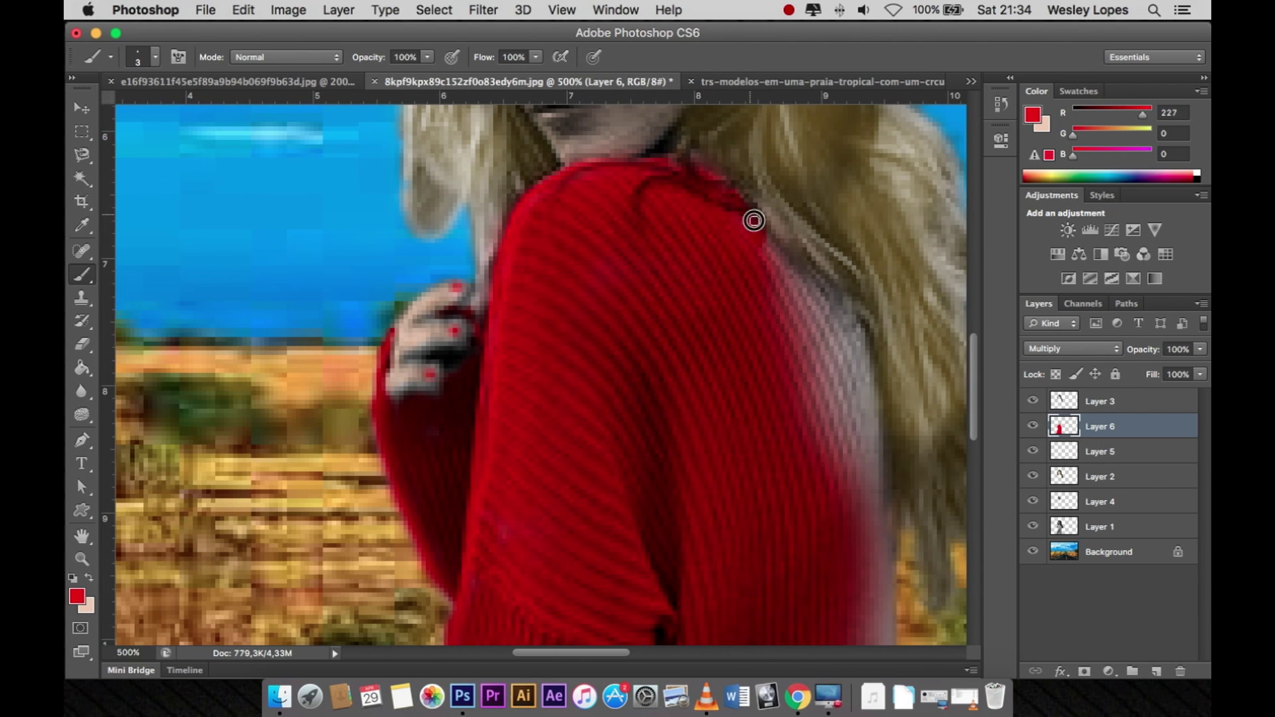
pyautogui.scroll(-4, 863, 332)
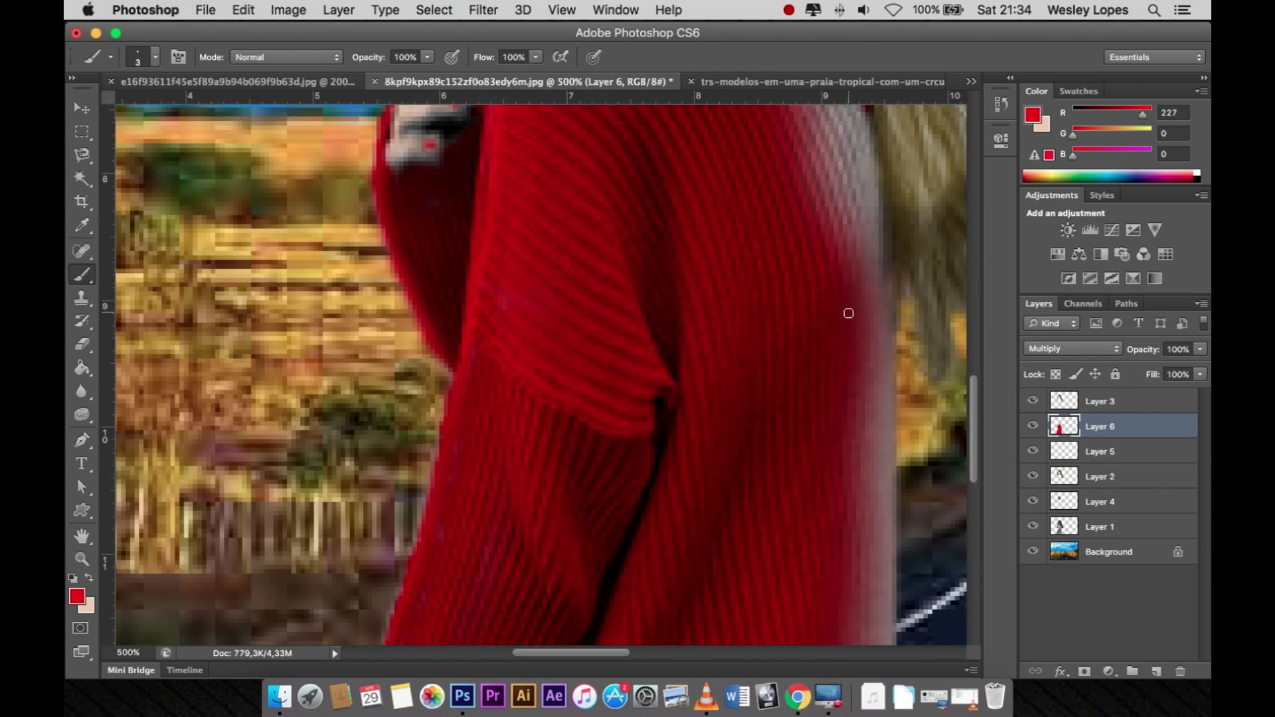
pyautogui.hscroll(1, 848, 313)
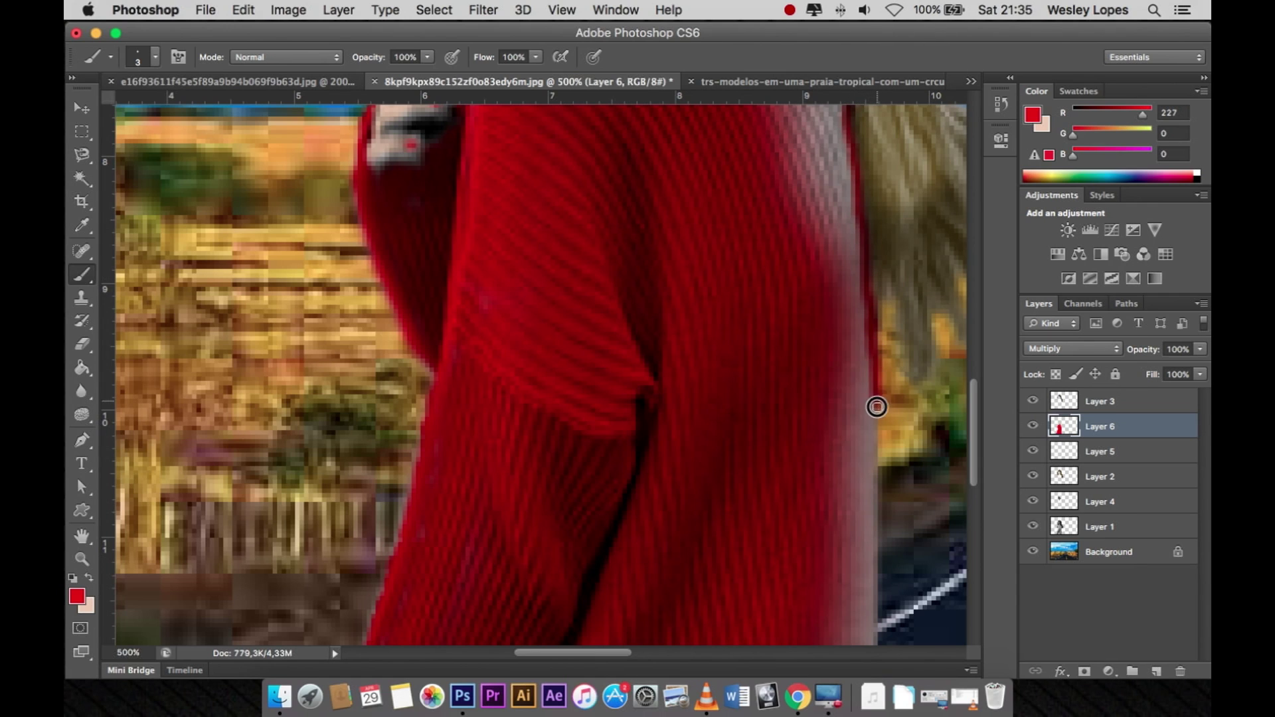
pyautogui.press('super+z')
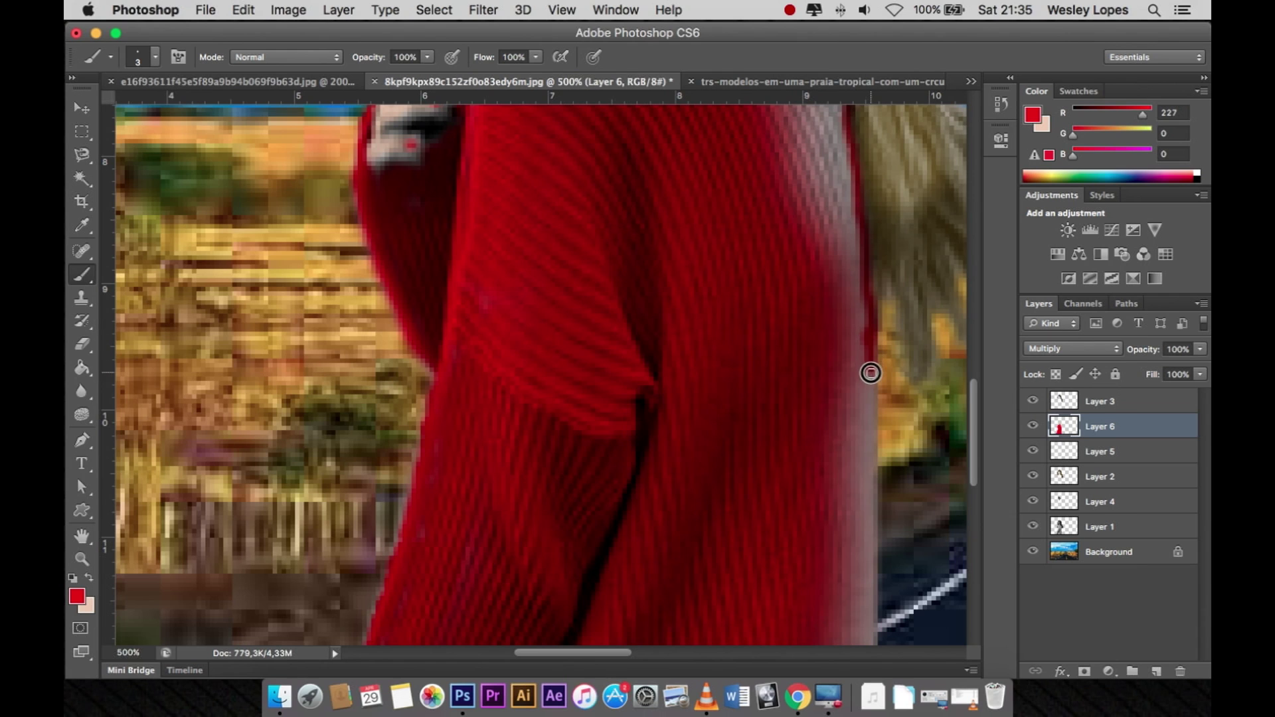
# - Paint red down the lower sweater edge with two strokes
pyautogui.scroll(-2, 871, 412)
pyautogui.scroll(-1, 869, 358)
pyautogui.moveTo(872, 379); pyautogui.dragTo(869, 412)
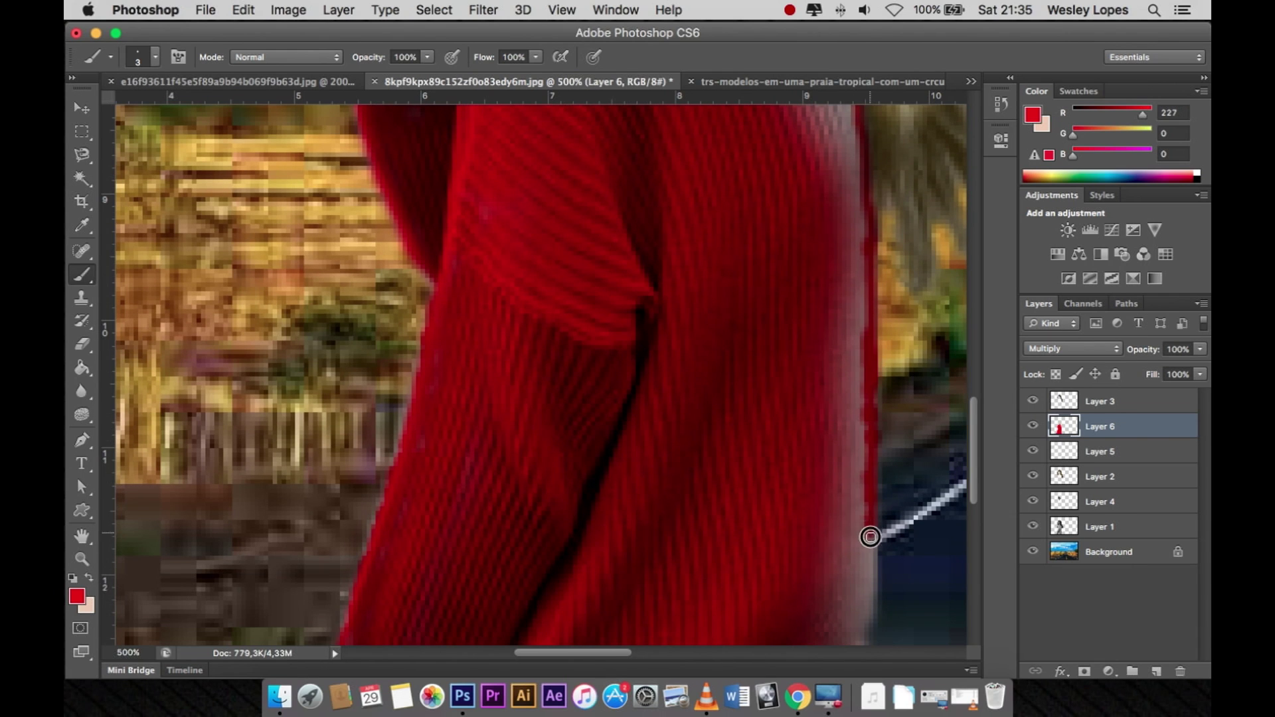
pyautogui.scroll(-4, 870, 613)
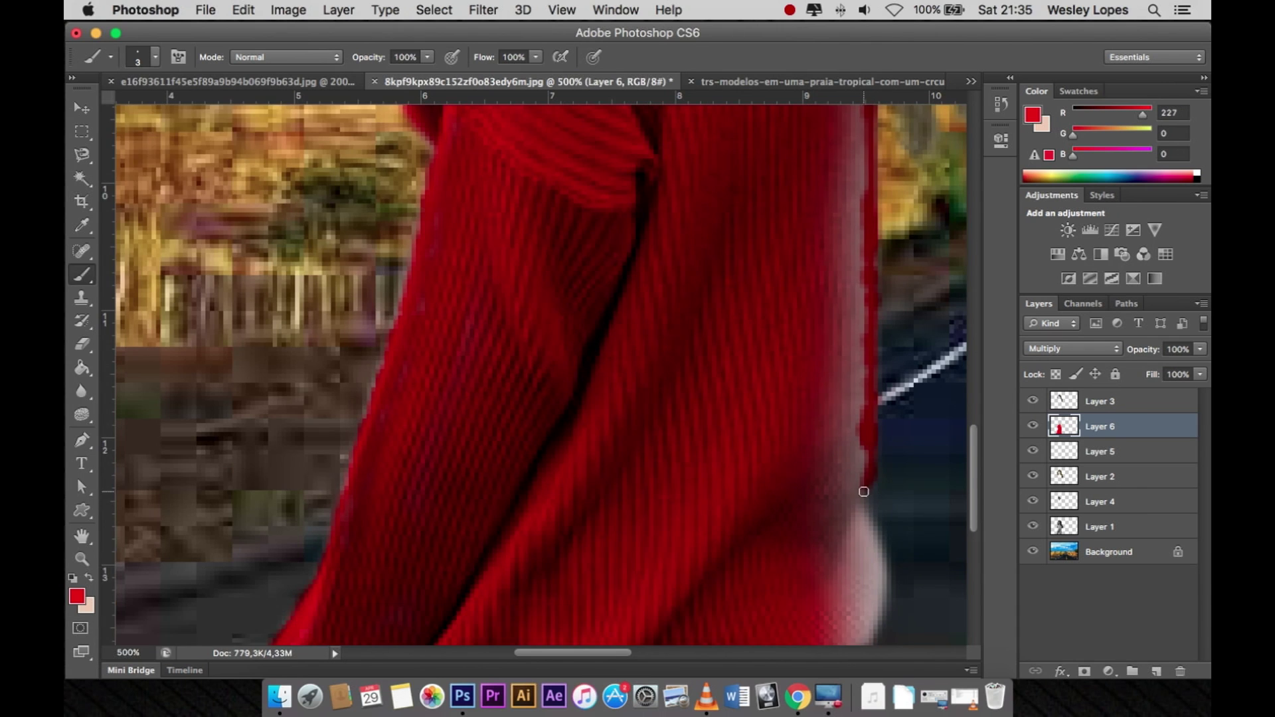
pyautogui.scroll(-9, 849, 431)
pyautogui.moveTo(857, 394); pyautogui.dragTo(853, 436)
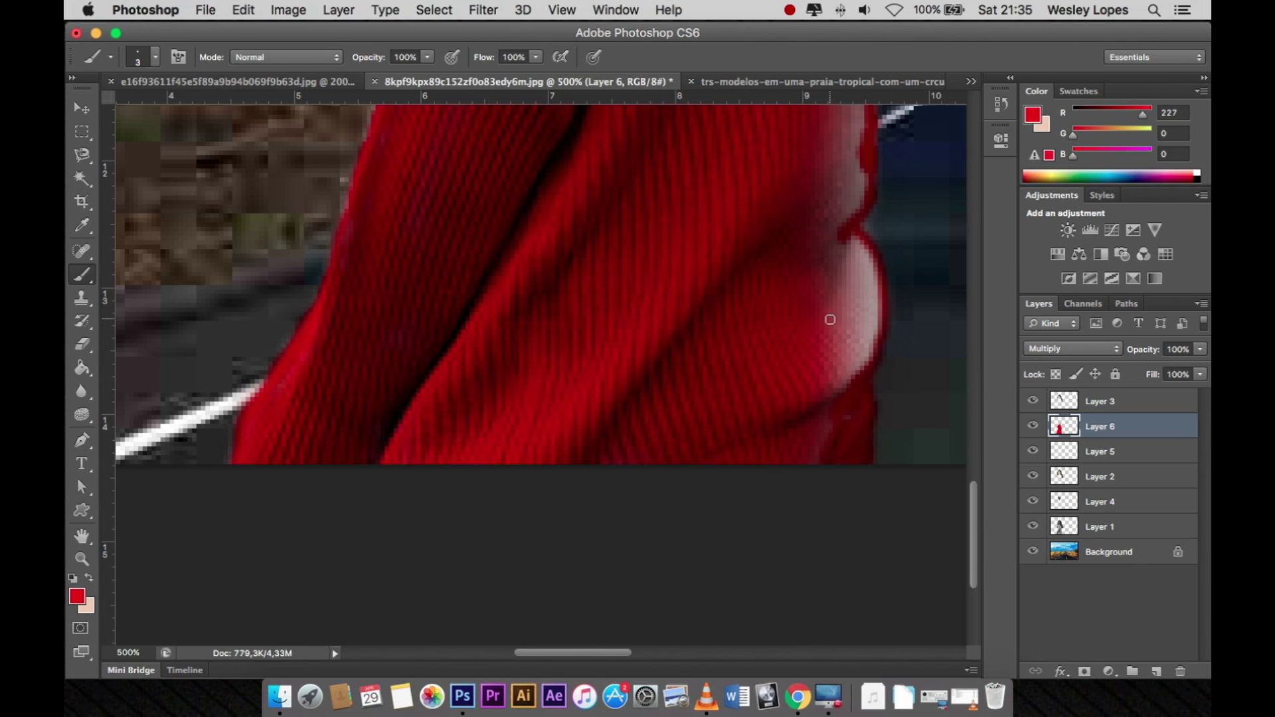
# - Set a 20 px brush and scroll around to check the red sweater
pyautogui.rightClick(817, 318)
pyautogui.write('20')
pyautogui.press('Return')
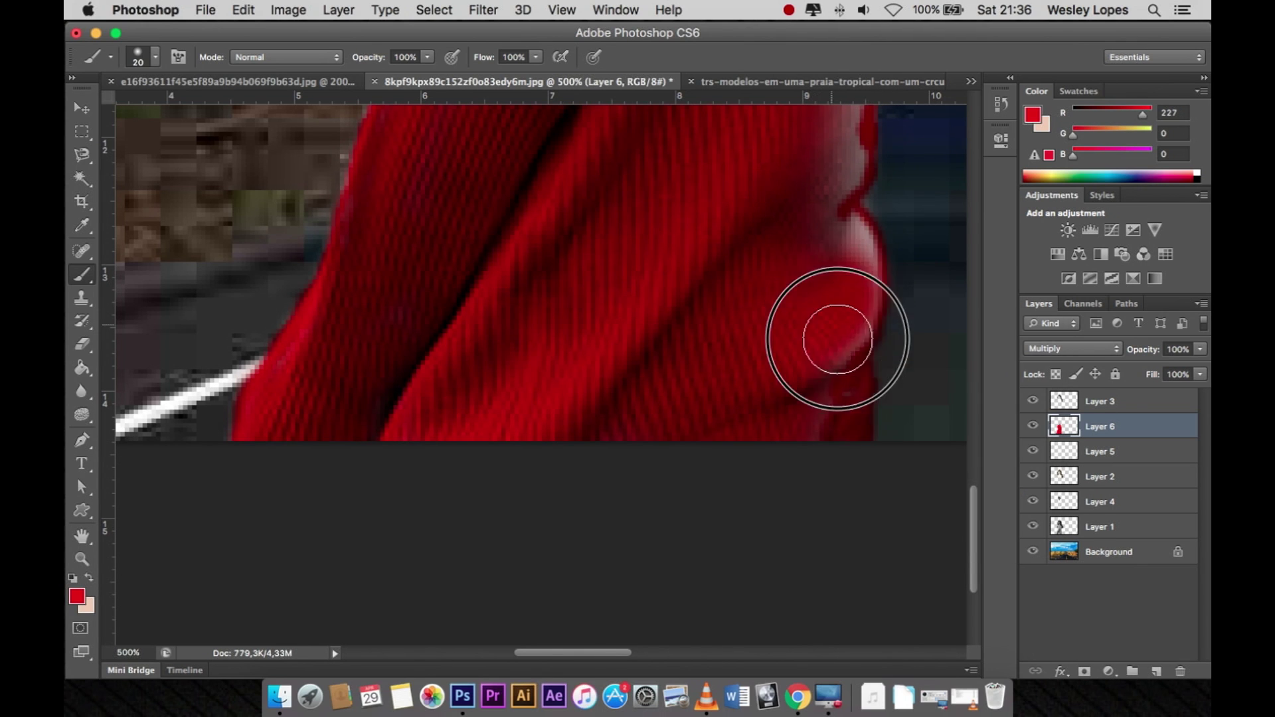
pyautogui.scroll(3, 820, 199)
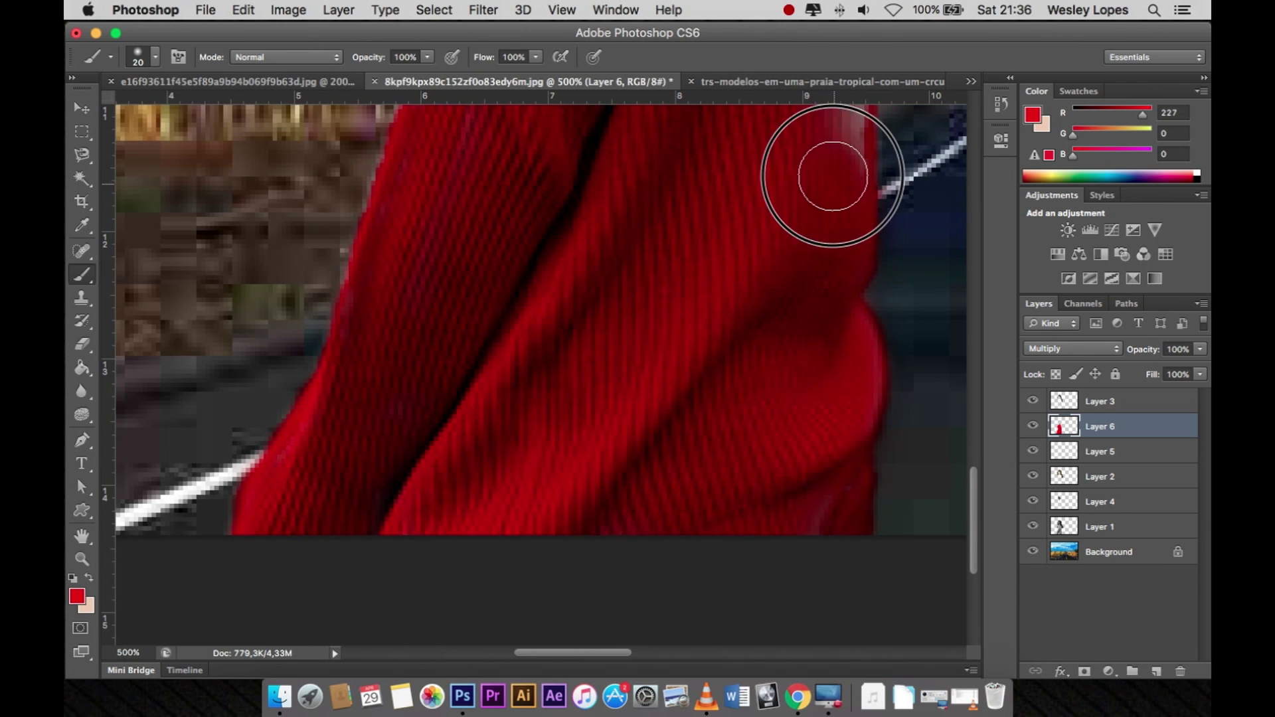
pyautogui.scroll(4, 830, 242)
pyautogui.scroll(-5, 830, 157)
pyautogui.scroll(-5, 834, 276)
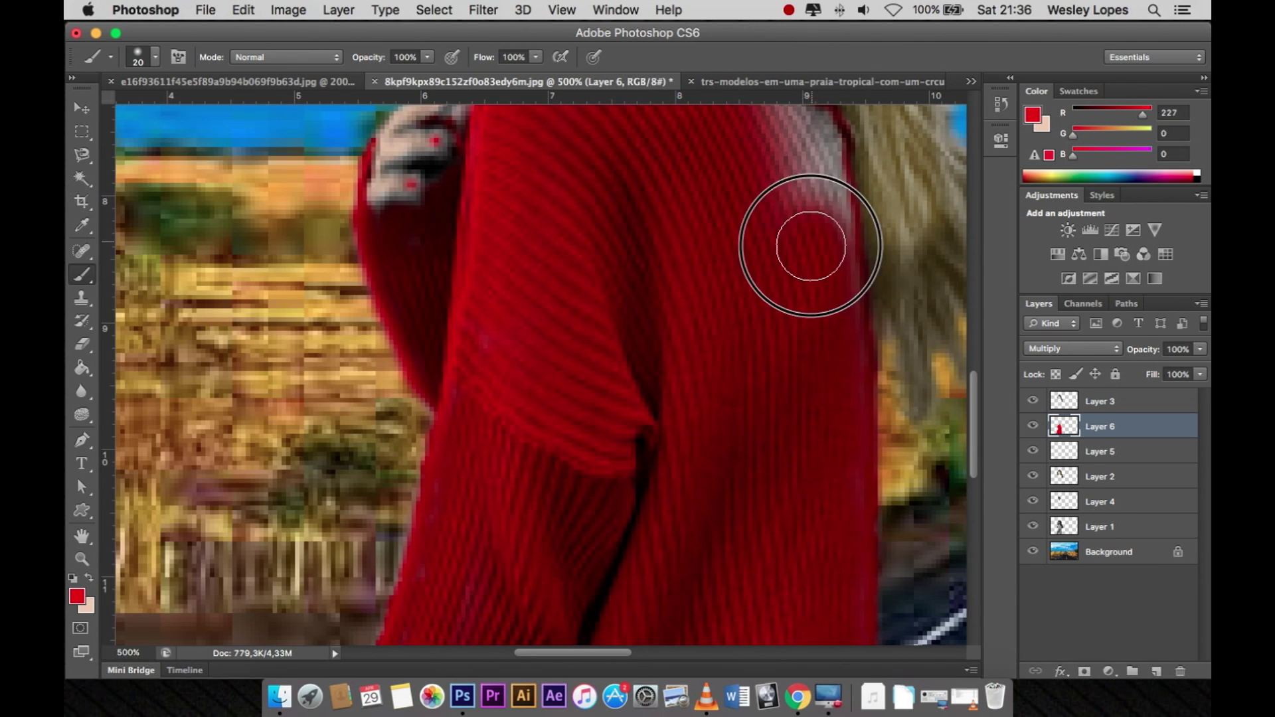
pyautogui.scroll(3, 795, 255)
pyautogui.hscroll(2, 794, 256)
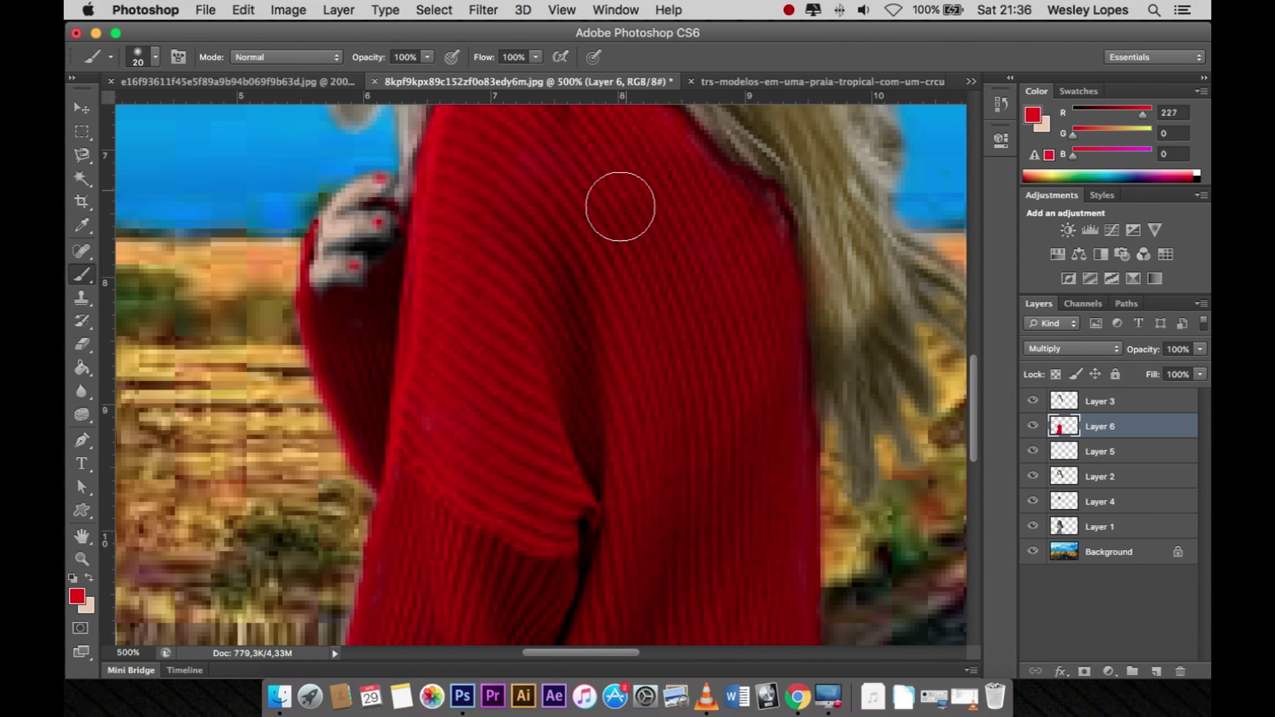
pyautogui.scroll(-5, 605, 240)
pyautogui.scroll(3, 604, 236)
# - Paint peach skin tone over the face on Layer 4 in Screen mode, then undo it
pyautogui.hscroll(-3, 604, 233)
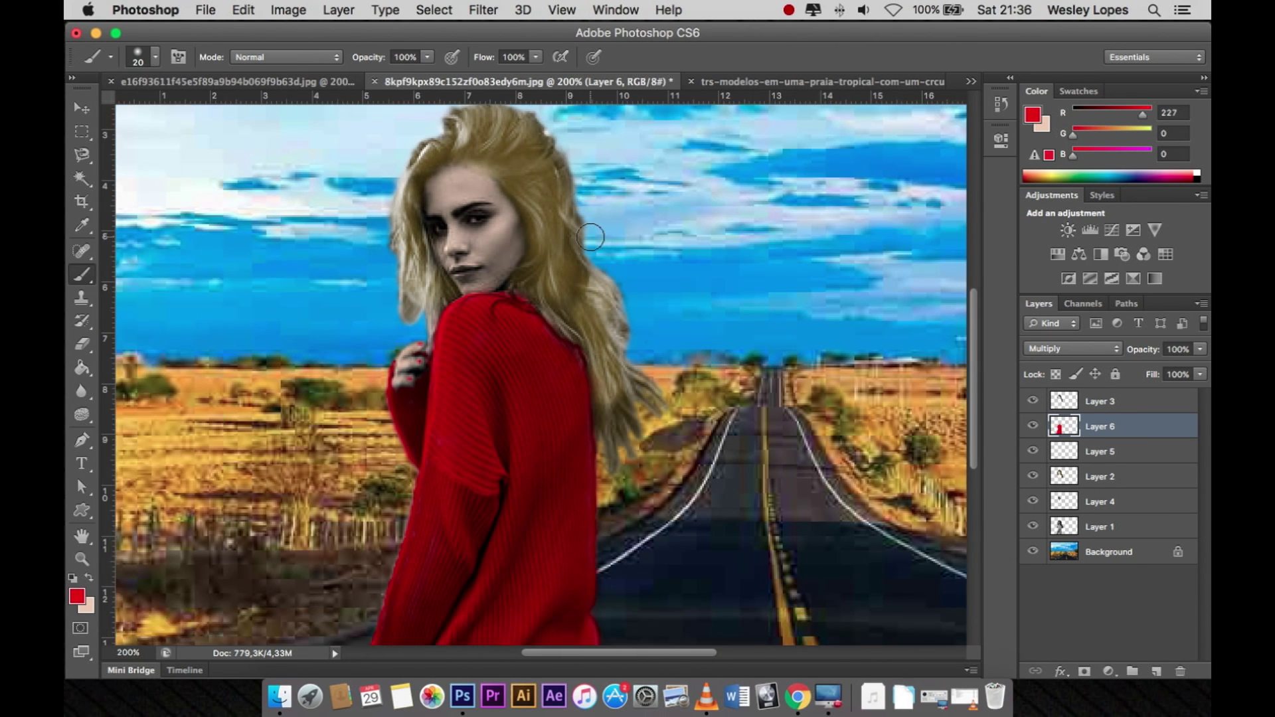
pyautogui.hotkey('alt', '[')
pyautogui.hotkey('alt', '[')
pyautogui.hotkey('alt', '[')
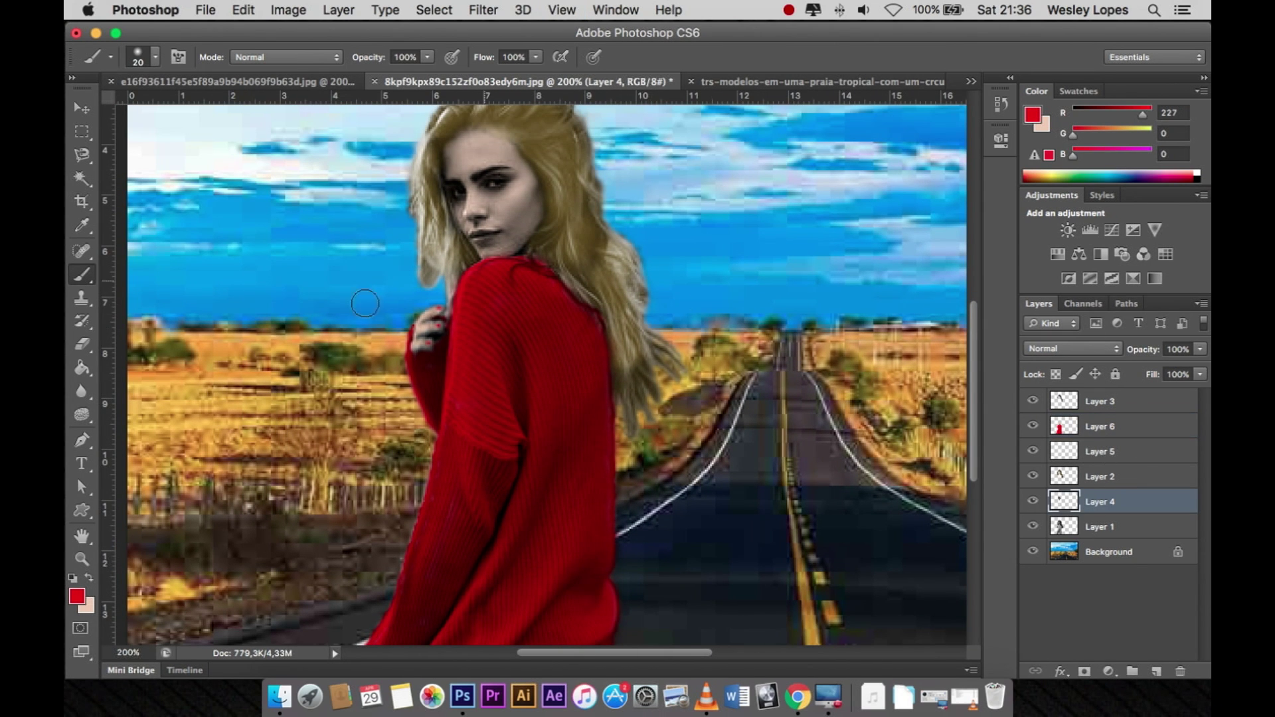
pyautogui.click(89, 577)
pyautogui.moveTo(491, 212)
pyautogui.mouseDown()
pyautogui.moveTo(489, 193)
pyautogui.moveTo(489, 228)
pyautogui.moveTo(467, 182)
pyautogui.mouseUp()
pyautogui.moveTo(466, 182)
pyautogui.mouseDown()
pyautogui.moveTo(478, 147)
pyautogui.moveTo(512, 170)
pyautogui.moveTo(515, 208)
pyautogui.mouseUp()
pyautogui.click(1072, 349)
pyautogui.click(1080, 448)
pyautogui.hotkey('ctrl', 'alt', 'z')
pyautogui.hotkey('ctrl', 'alt', 'z')
pyautogui.hotkey('ctrl', 'alt', 'z')
# - Zoom in and dodge the woman's cheeks and chin on Layer 4
pyautogui.hotkey('ctrl', '+')
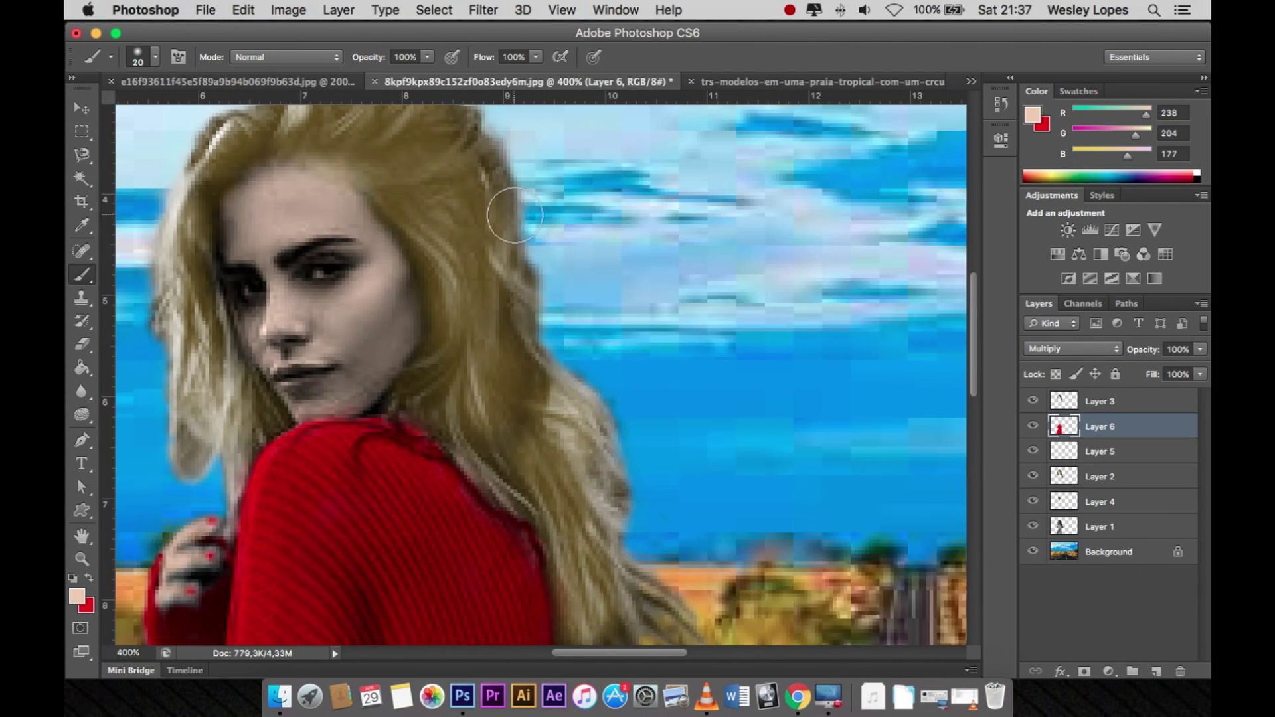
pyautogui.hotkey('alt', '[')
pyautogui.hotkey('alt', '[')
pyautogui.hotkey('alt', '[')
pyautogui.click(83, 395)
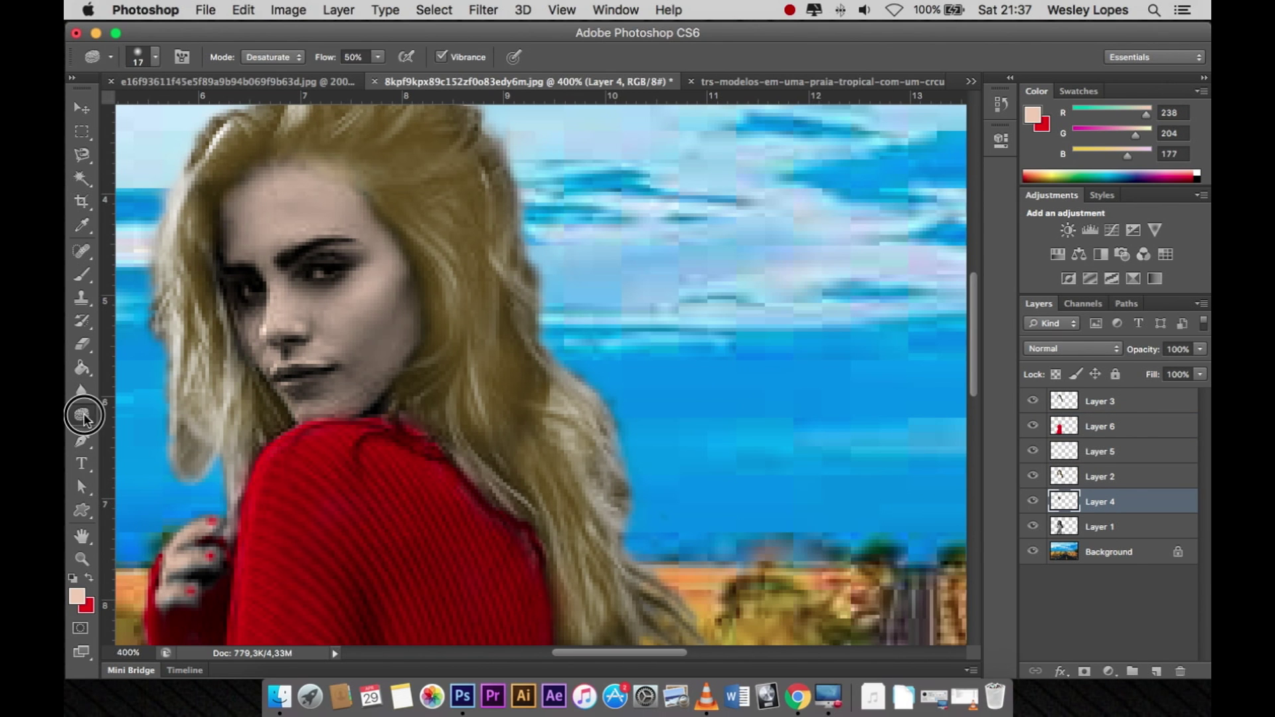
pyautogui.press('b')
pyautogui.hotkey('alt', ']')
pyautogui.hotkey('alt', ']')
pyautogui.hotkey('alt', ']')
pyautogui.press('[')
pyautogui.hscroll(-6, 266, 359)
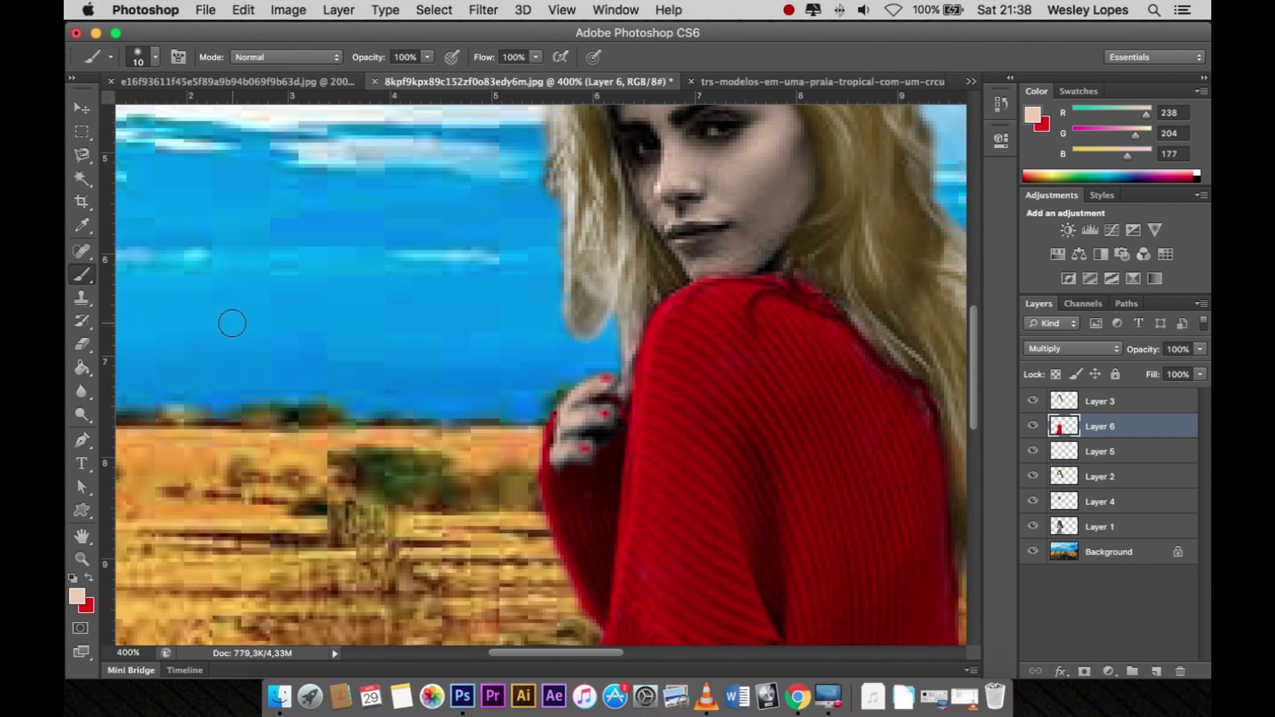
pyautogui.scroll(3, 241, 335)
pyautogui.press('o')
pyautogui.click(1122, 476)
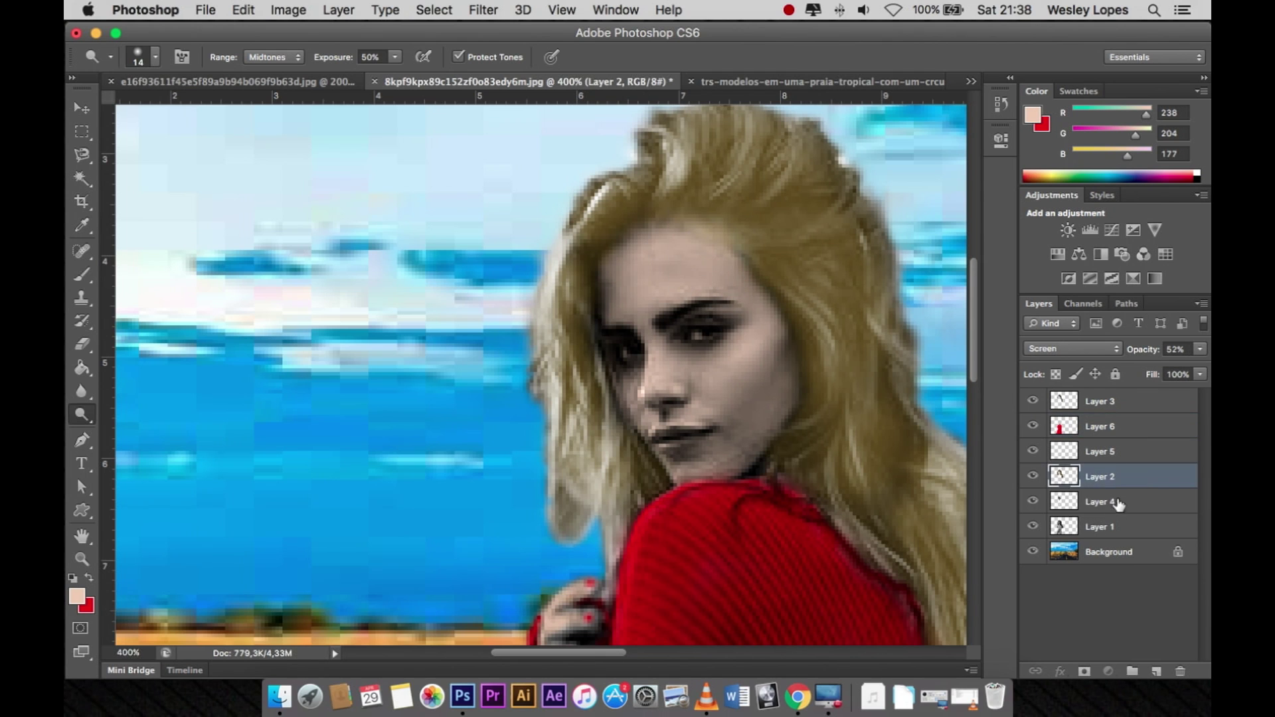
pyautogui.click(1120, 503)
pyautogui.moveTo(664, 366)
pyautogui.mouseDown()
pyautogui.moveTo(745, 432)
pyautogui.moveTo(659, 421)
pyautogui.moveTo(708, 455)
pyautogui.moveTo(460, 287)
pyautogui.mouseUp()
# - Burn the shadows along her chin and jaw with the Burn tool at size 18
pyautogui.click(82, 413)
pyautogui.click(166, 424)
pyautogui.rightClick(747, 377)
pyautogui.press('Escape')
pyautogui.moveTo(682, 484)
pyautogui.mouseDown()
pyautogui.moveTo(774, 370)
pyautogui.moveTo(845, 369)
pyautogui.moveTo(775, 384)
pyautogui.moveTo(722, 467)
pyautogui.moveTo(626, 270)
pyautogui.moveTo(786, 238)
pyautogui.mouseUp()
# - Start a Photo Filter using a light peach colour based on the sampled skin tone
pyautogui.click(288, 9)
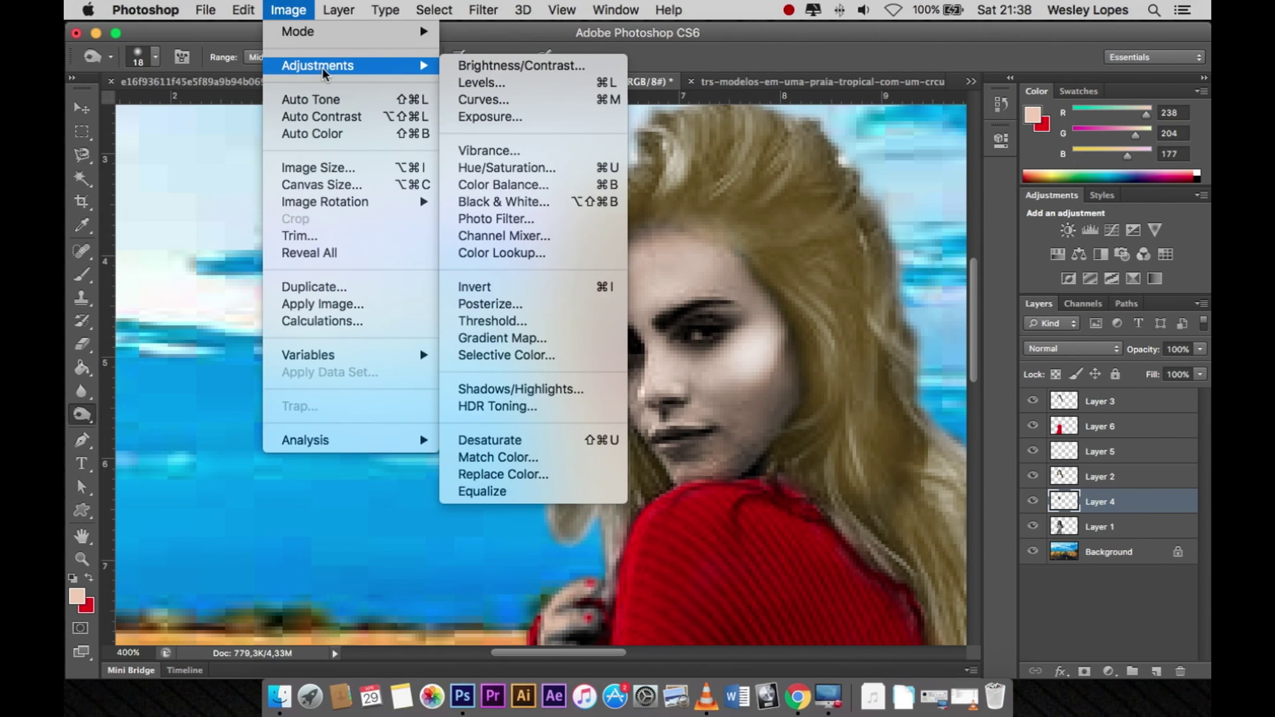
pyautogui.click(498, 214)
pyautogui.click(764, 229)
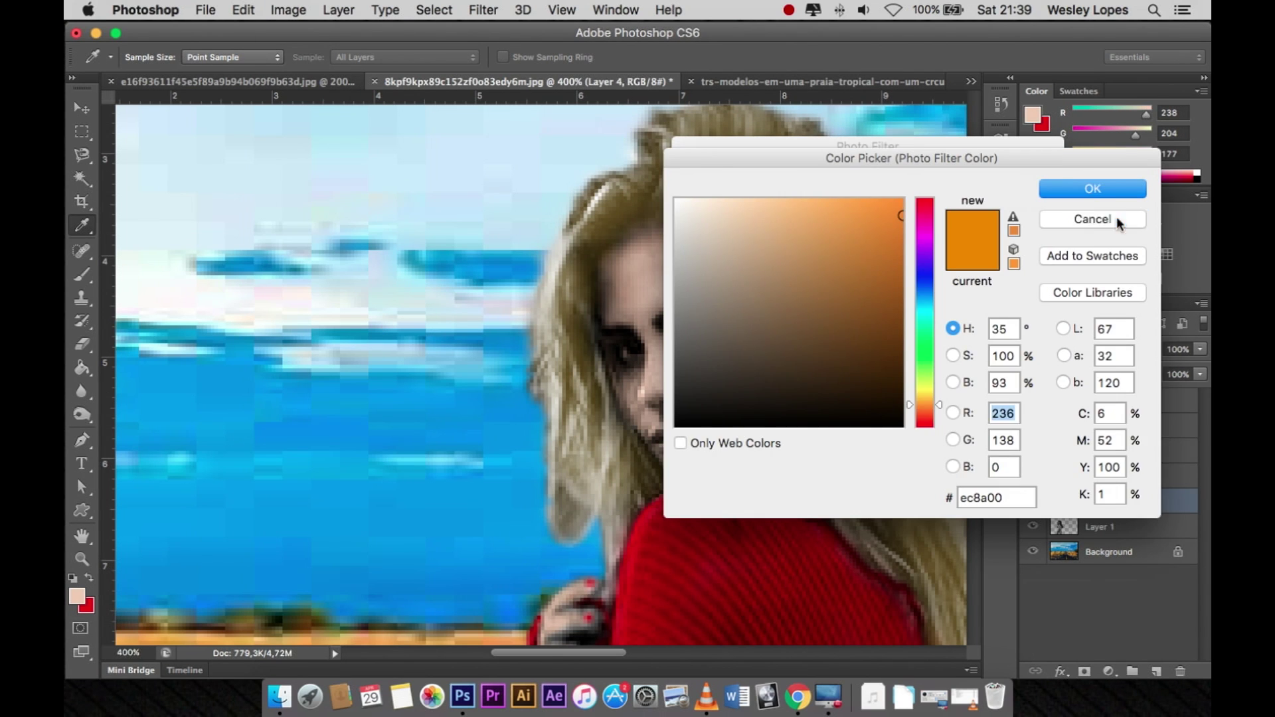
pyautogui.click(81, 603)
pyautogui.click(907, 222)
pyautogui.click(923, 259)
pyautogui.click(851, 227)
pyautogui.click(1092, 219)
pyautogui.click(764, 232)
pyautogui.click(81, 598)
pyautogui.moveTo(729, 215); pyautogui.dragTo(748, 211)
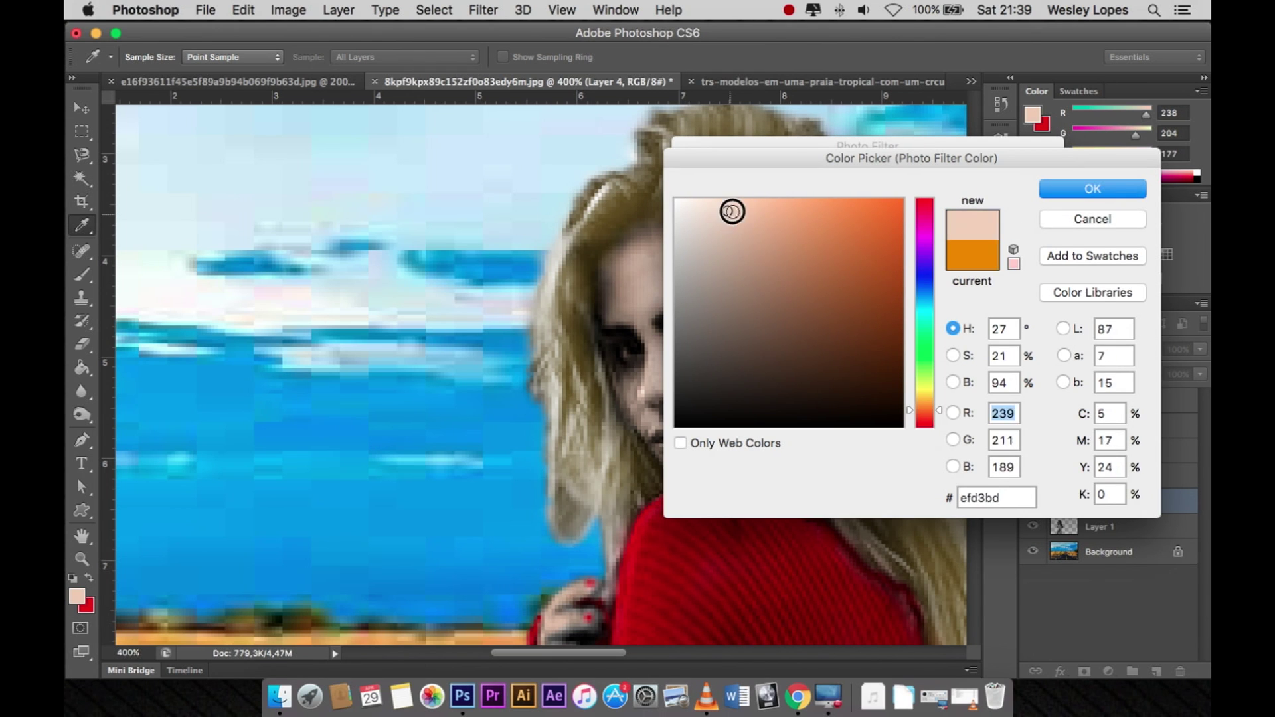
pyautogui.press('Return')
# - Set the filter density to 97%, apply it, and fit the whole image in view
pyautogui.moveTo(780, 306); pyautogui.dragTo(838, 311)
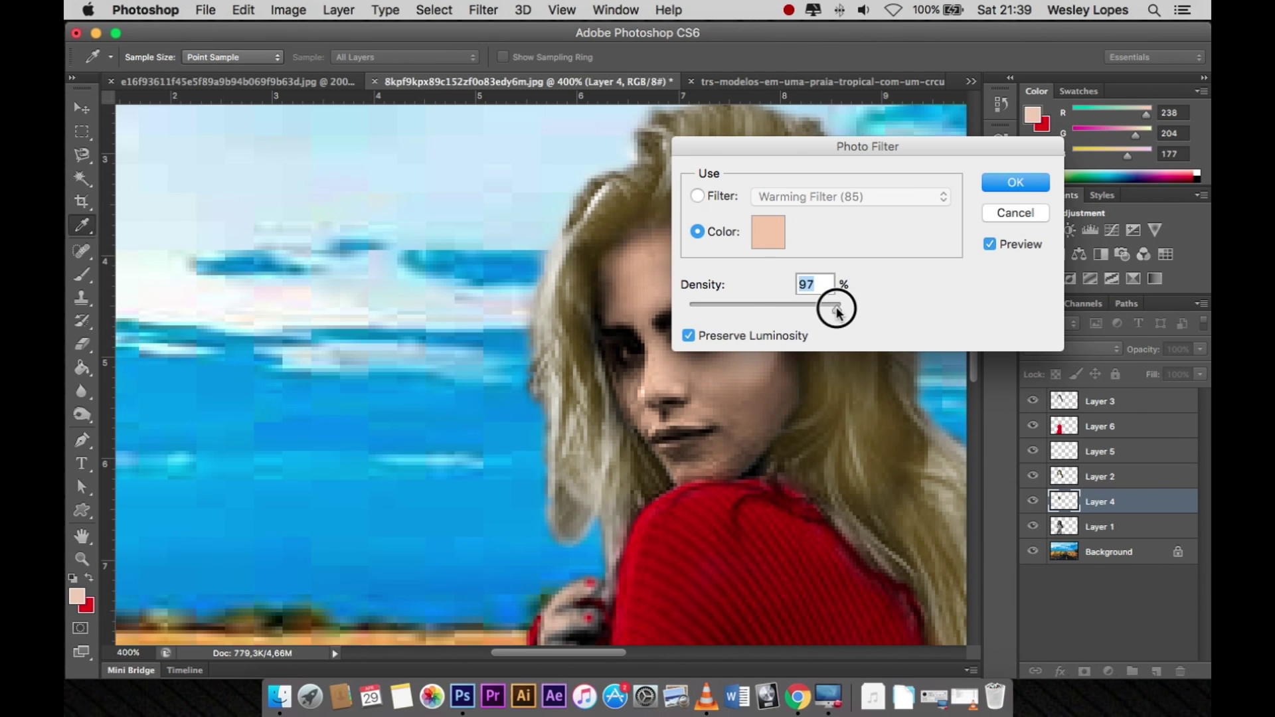
pyautogui.press('Return')
pyautogui.press('o')
pyautogui.press('super+1')
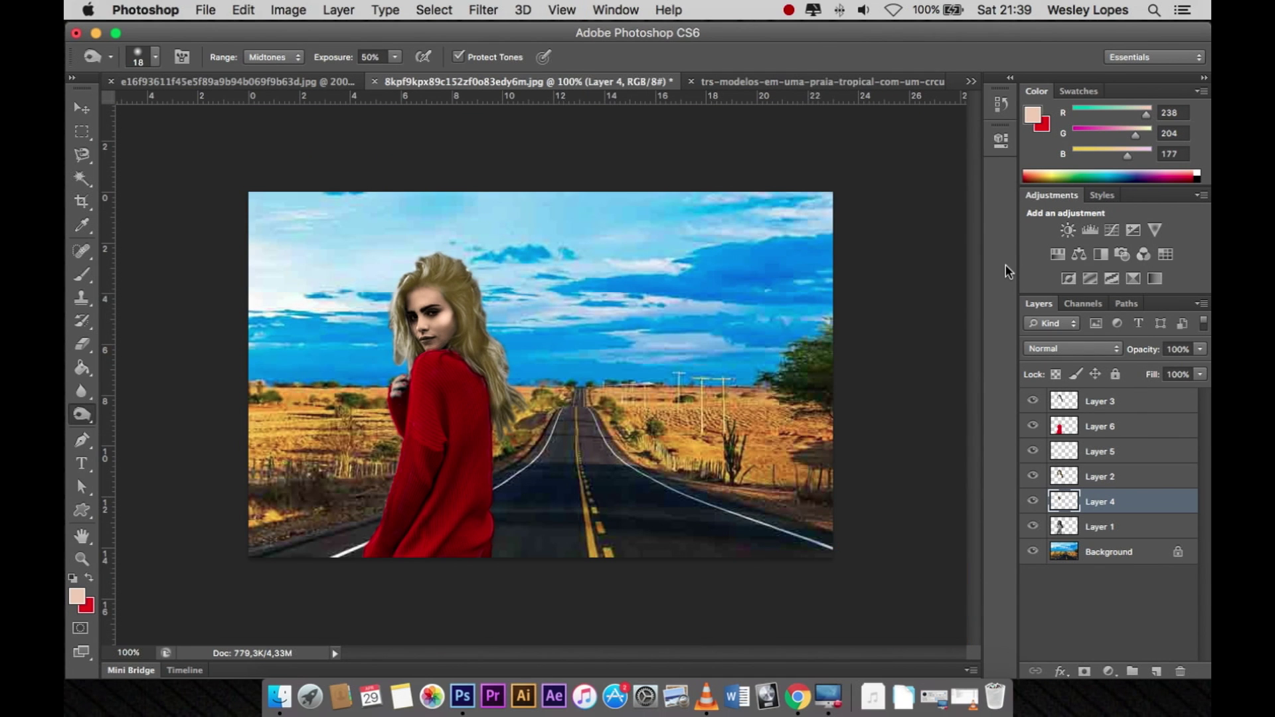
# - Zoom in on the woman's head and set the brush size to 5 px
pyautogui.press('super+plus')
pyautogui.press('super+plus')
pyautogui.hotkey('shift', 'o')
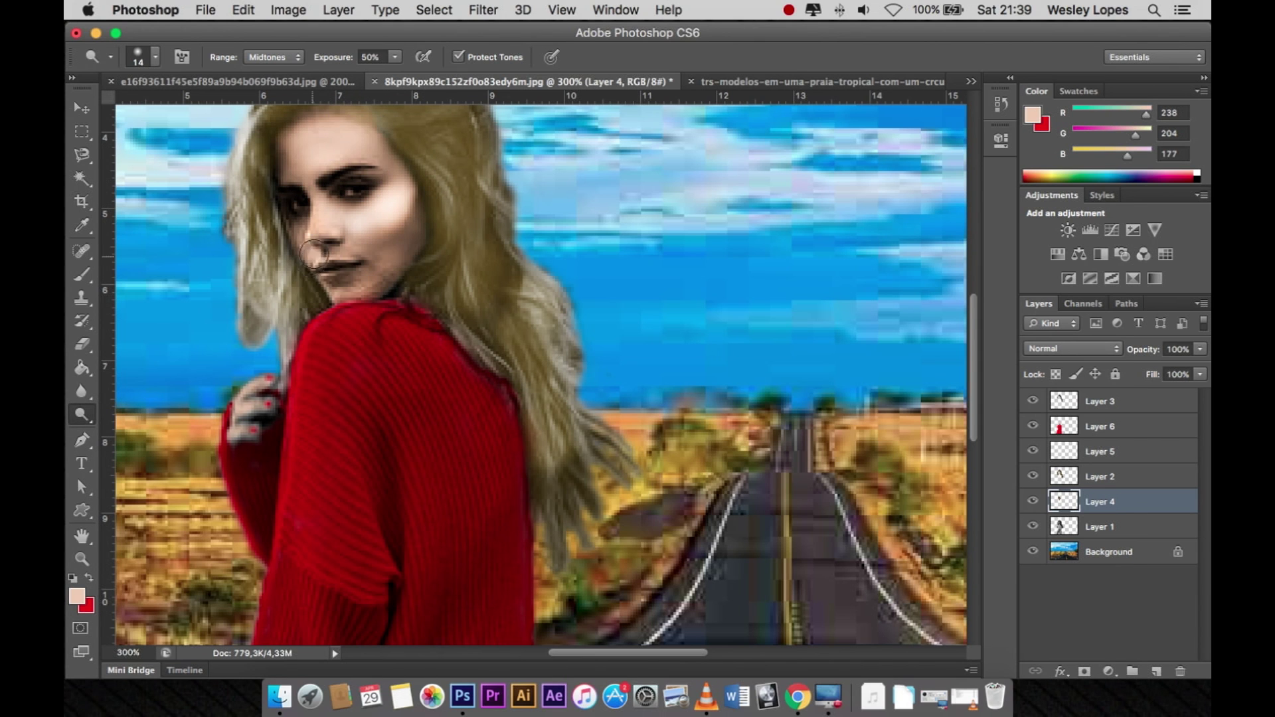
pyautogui.press('super+1')
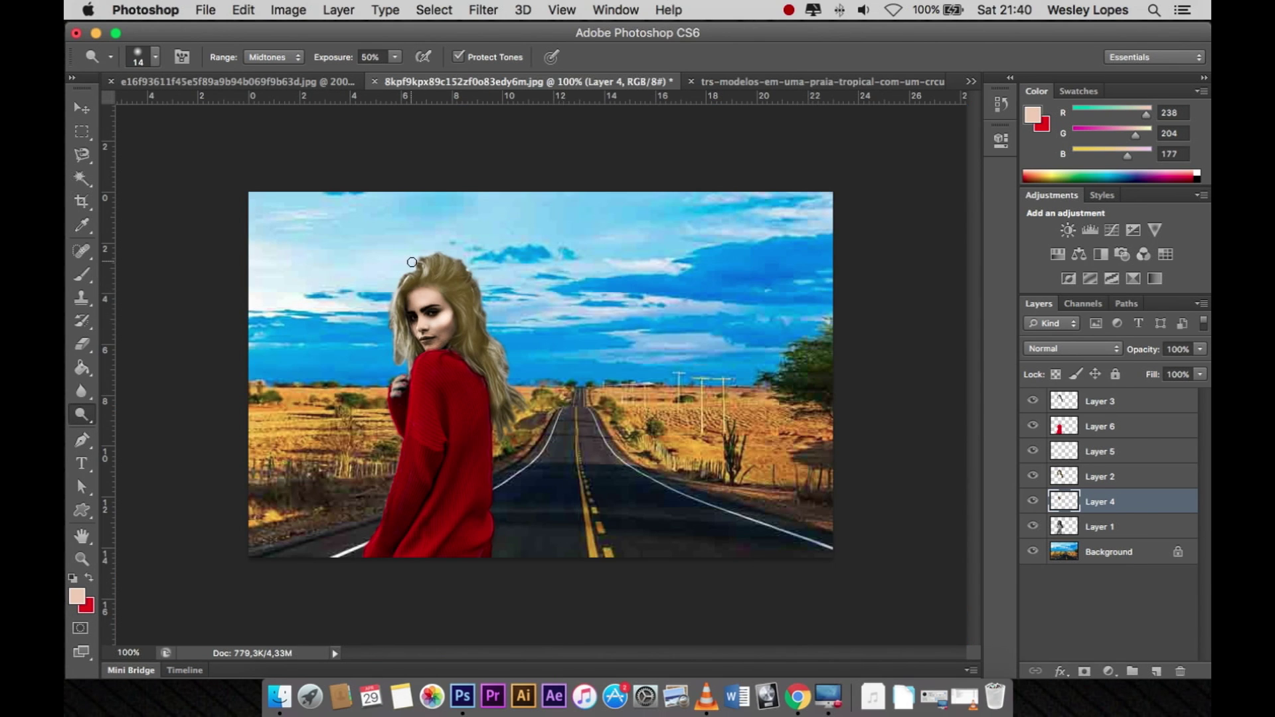
pyautogui.press('super+plus')
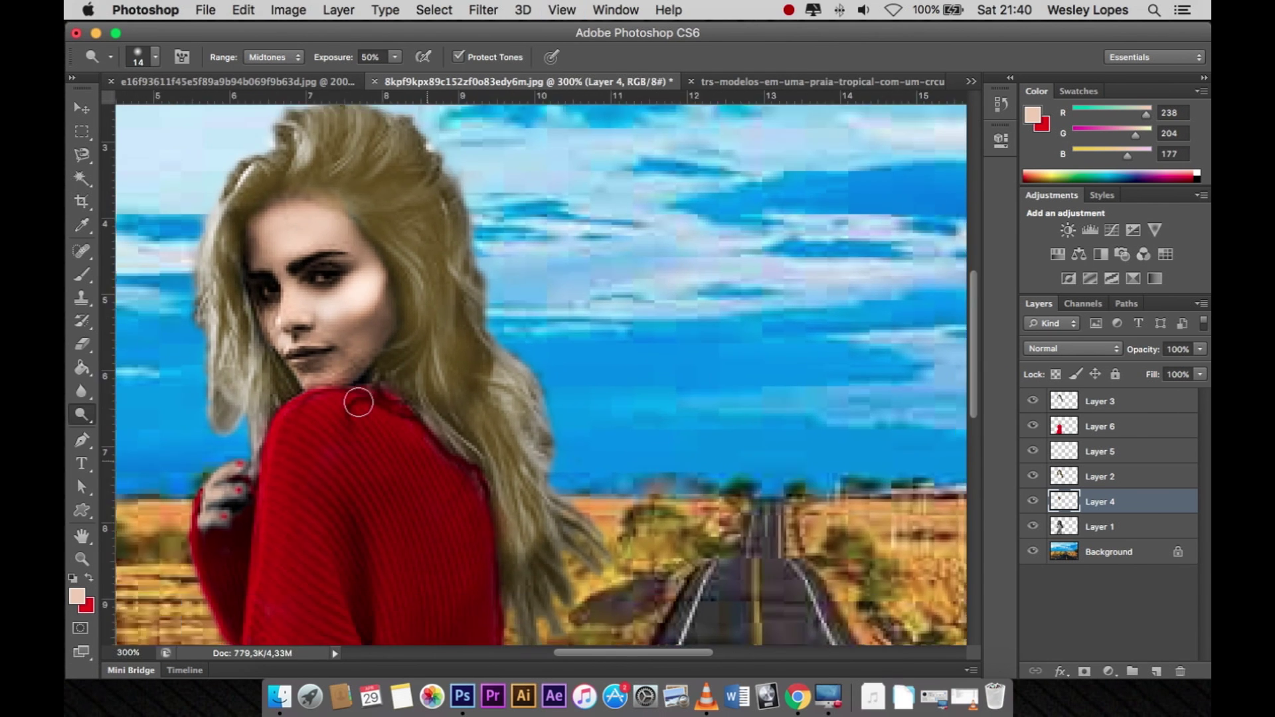
pyautogui.press('super+plus')
pyautogui.click(82, 274)
pyautogui.rightClick(314, 282)
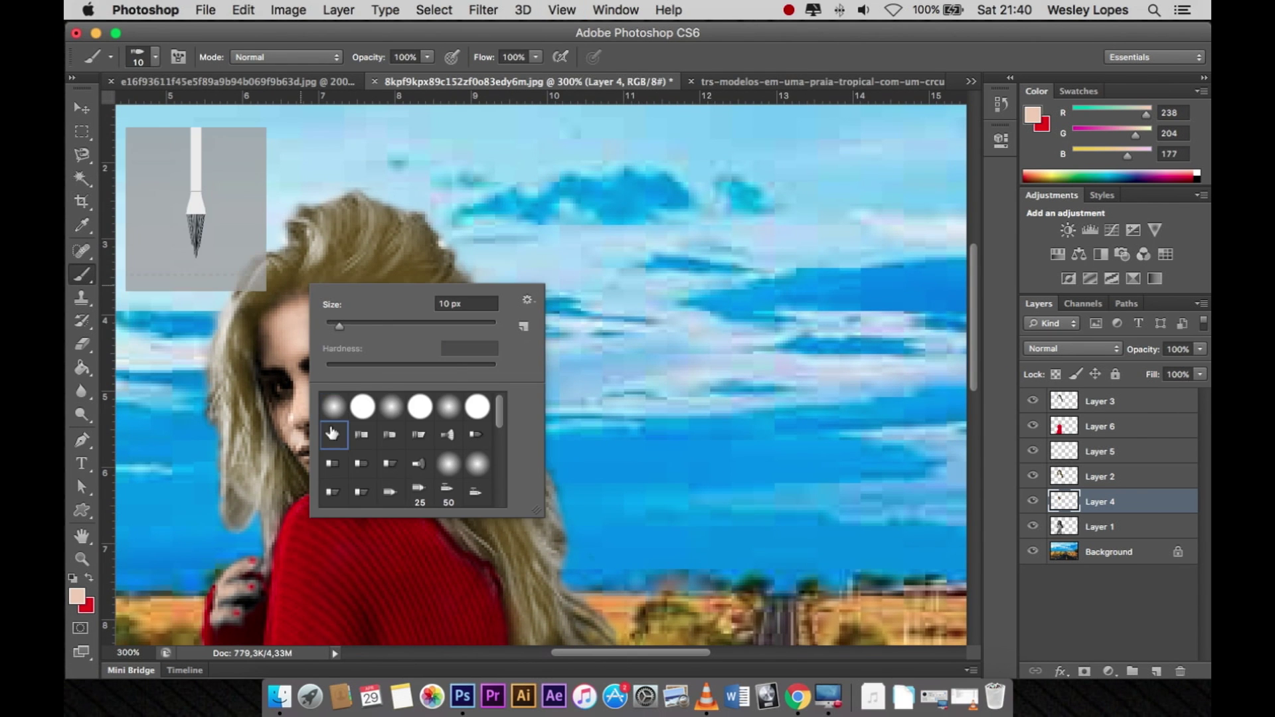
pyautogui.moveTo(333, 325); pyautogui.dragTo(330, 325)
pyautogui.press('Return')
# - On Layer 2, sample a brown from the hair as the painting colour
pyautogui.click(1159, 479)
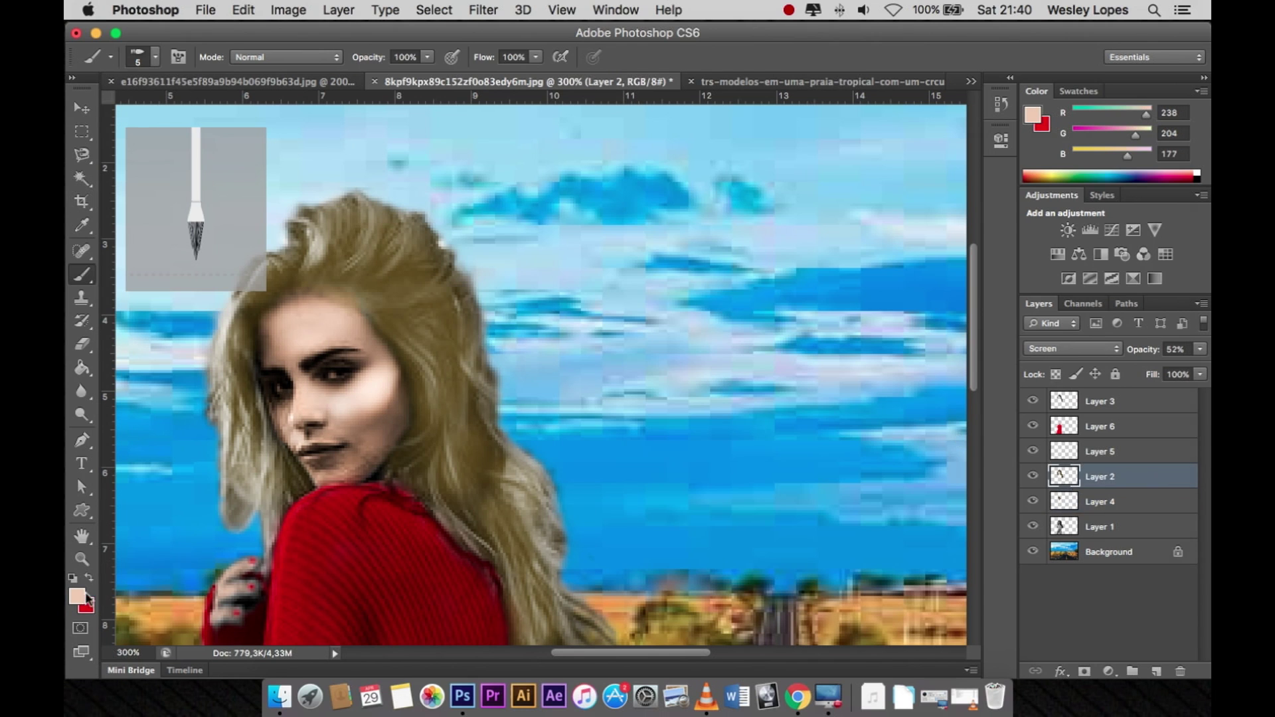
pyautogui.press('i')
pyautogui.click(78, 595)
pyautogui.moveTo(774, 318); pyautogui.dragTo(847, 293)
pyautogui.press('Return')
pyautogui.press('b')
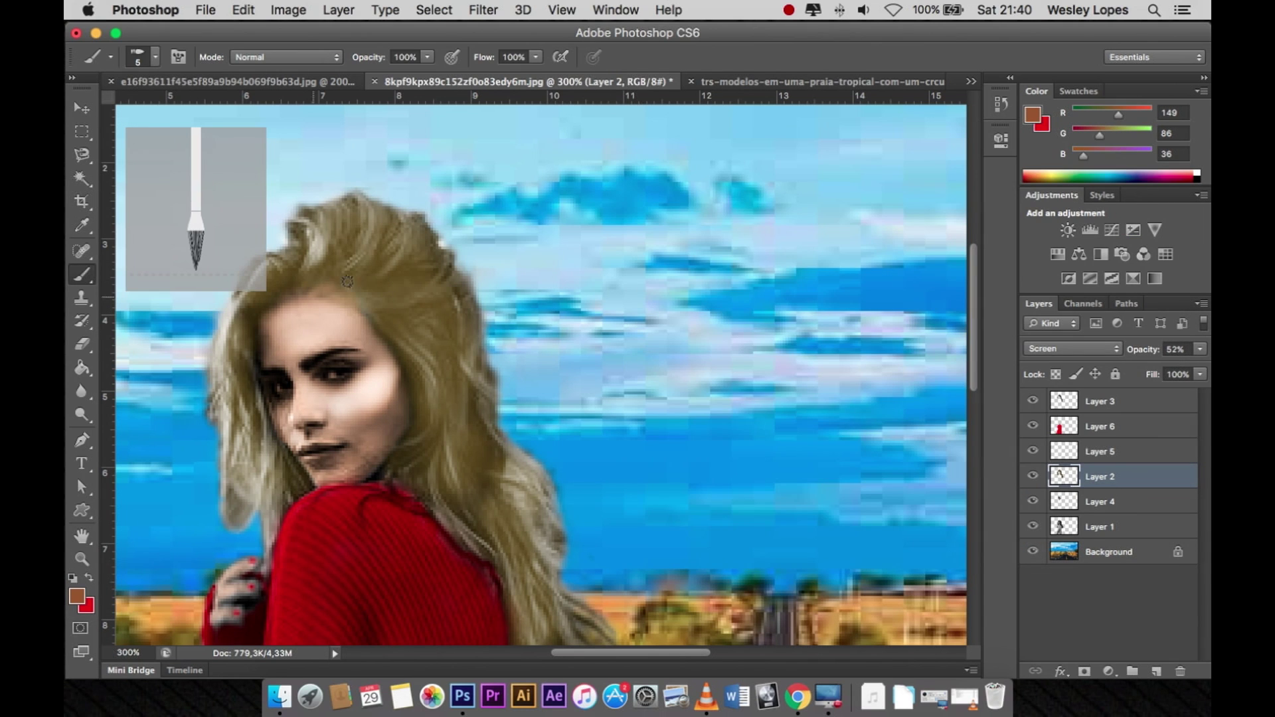
# - Paint brown strands along the hair, forehead and edges, adding a lighter streak
pyautogui.moveTo(347, 299); pyautogui.dragTo(386, 267)
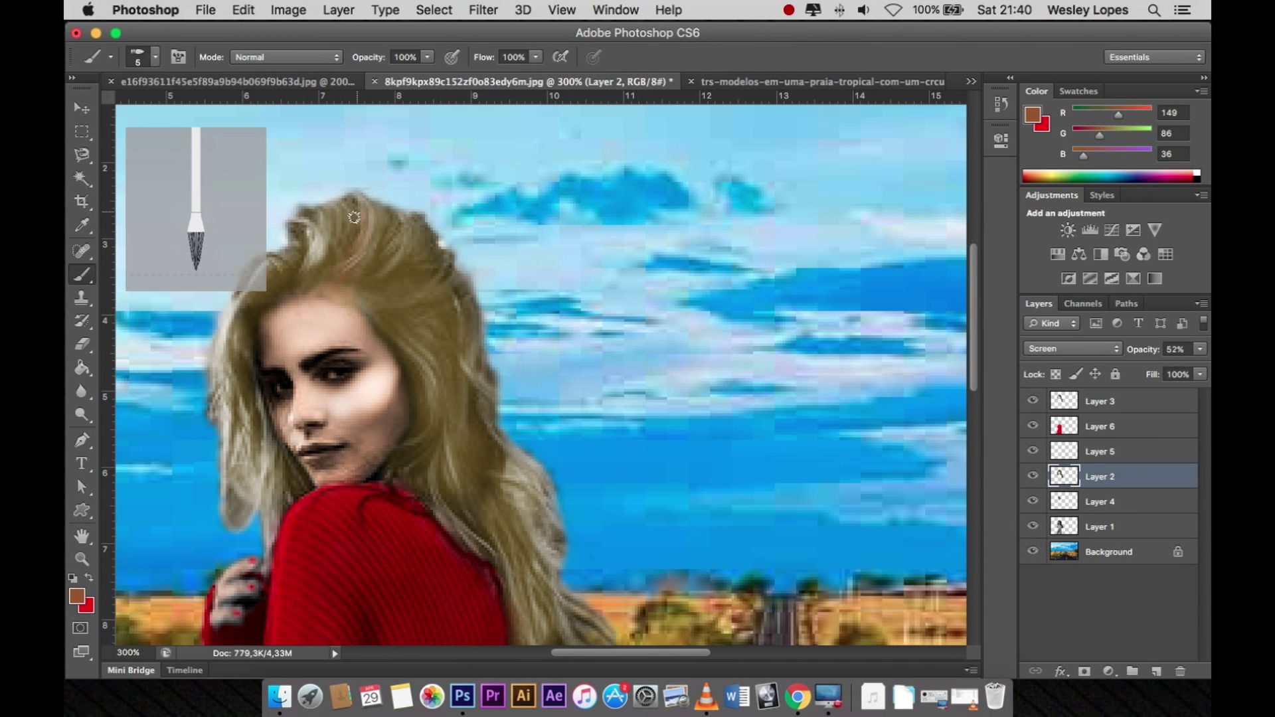
pyautogui.moveTo(307, 217); pyautogui.dragTo(292, 290)
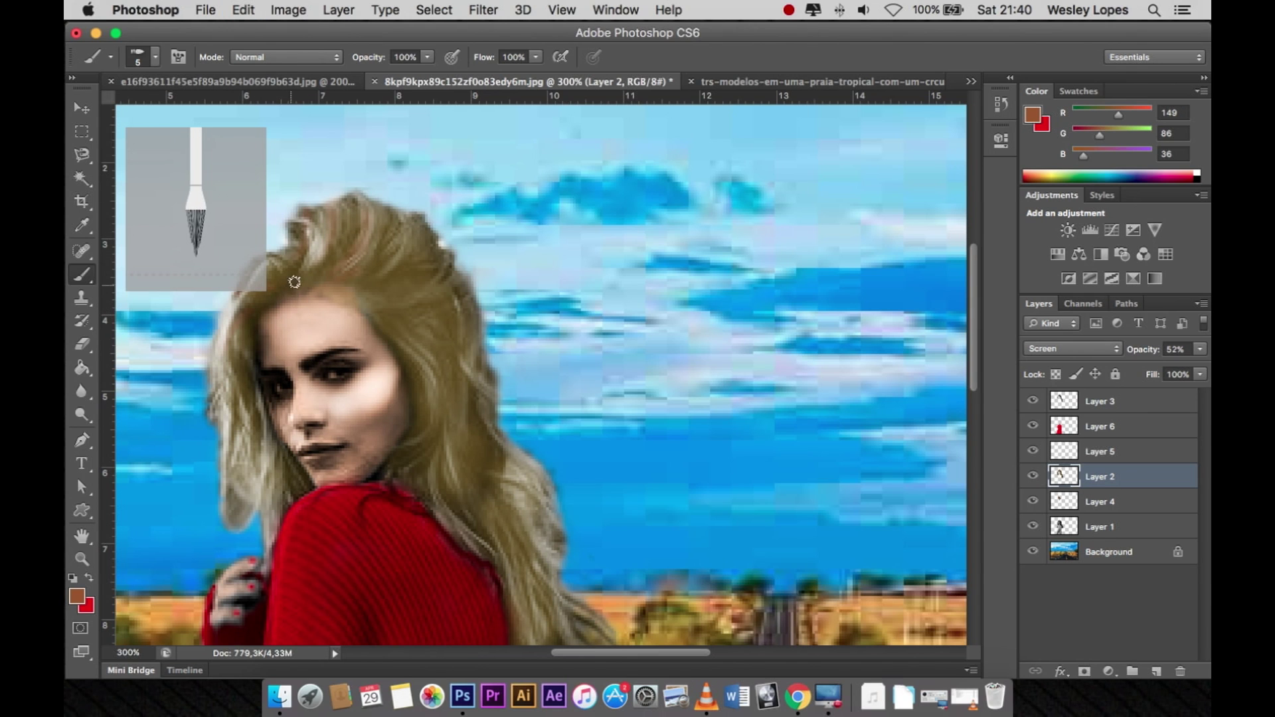
pyautogui.scroll(3, 293, 290)
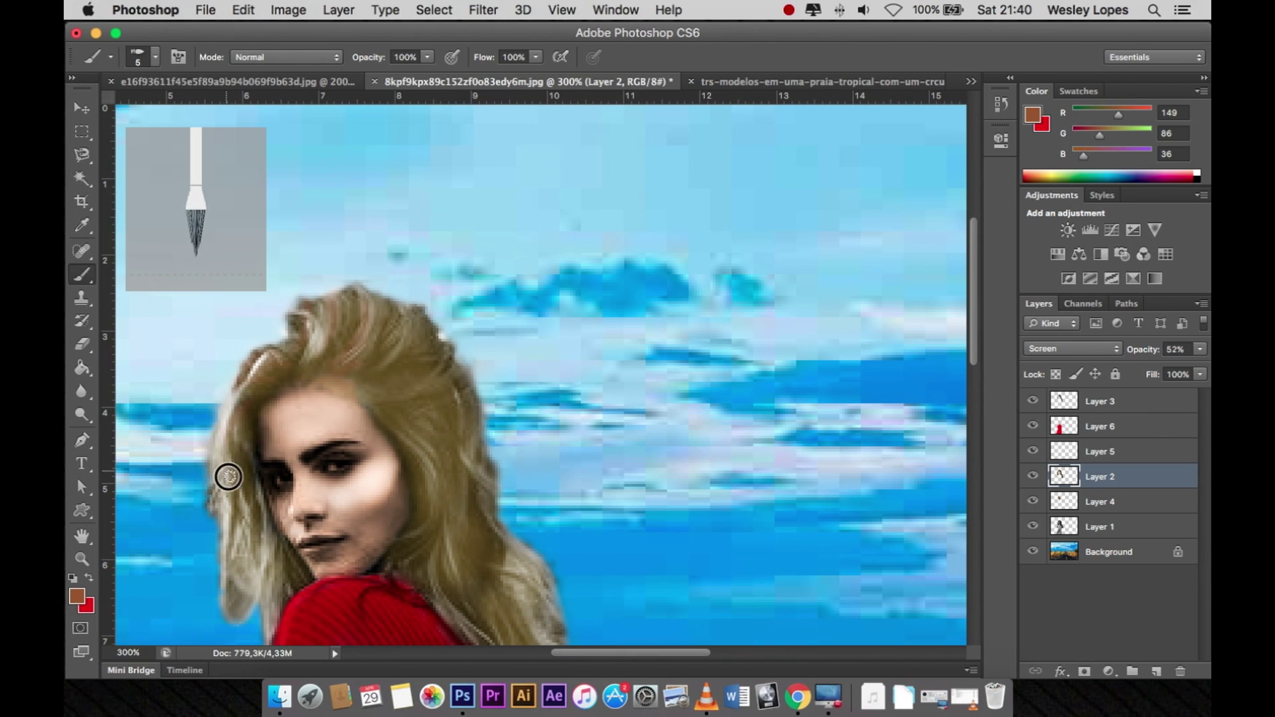
pyautogui.moveTo(221, 563); pyautogui.dragTo(253, 592)
pyautogui.moveTo(365, 410)
pyautogui.mouseDown()
pyautogui.moveTo(421, 387)
pyautogui.moveTo(412, 305)
pyautogui.moveTo(383, 330)
pyautogui.mouseUp()
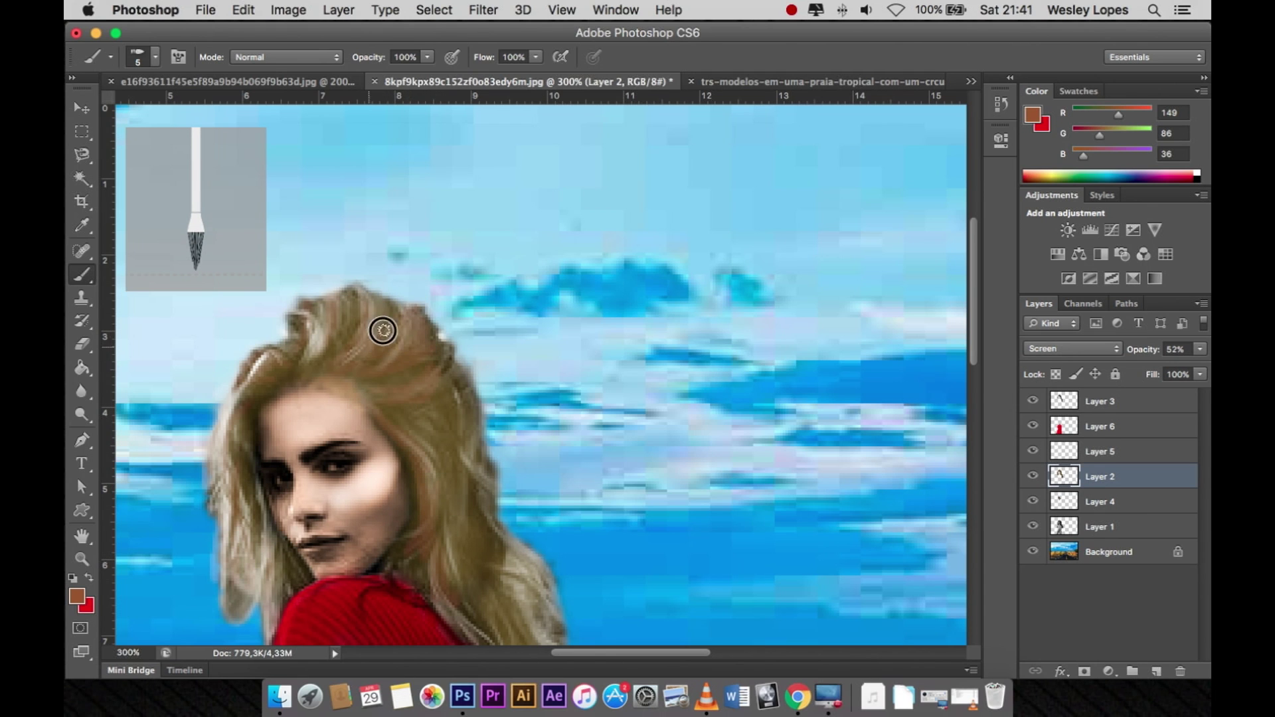
pyautogui.moveTo(448, 451); pyautogui.dragTo(453, 541)
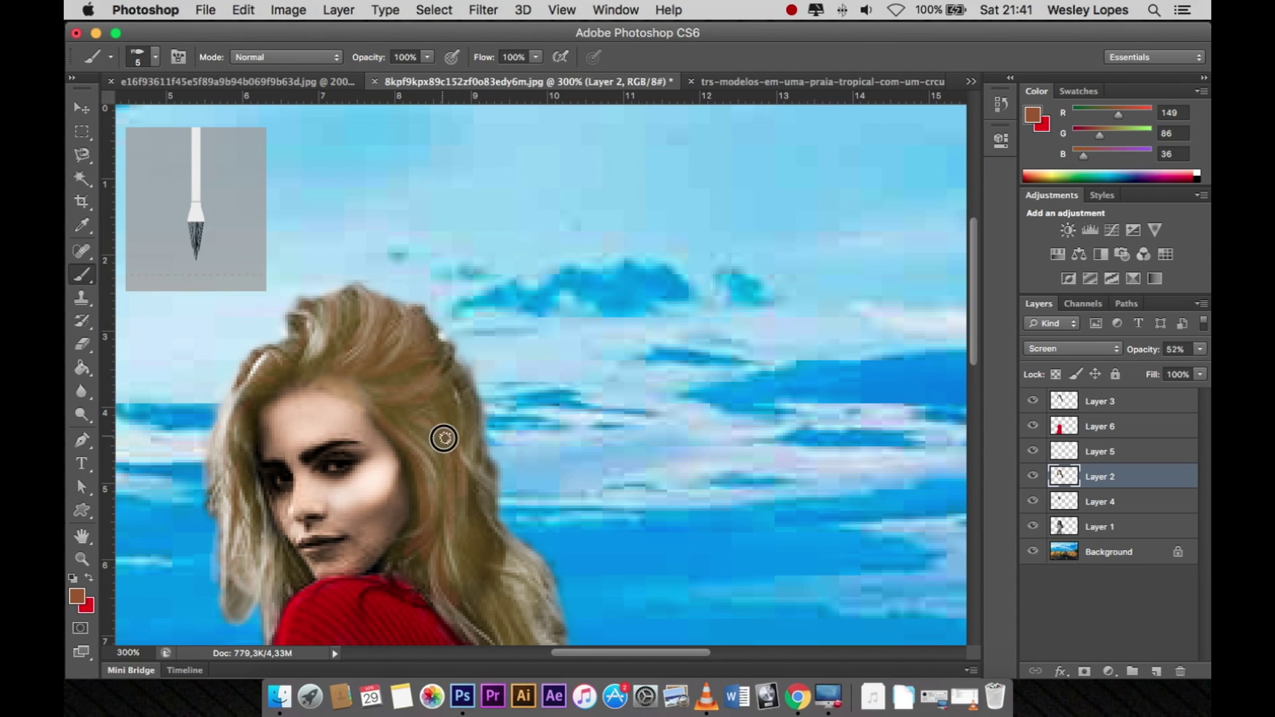
pyautogui.scroll(-3, 474, 401)
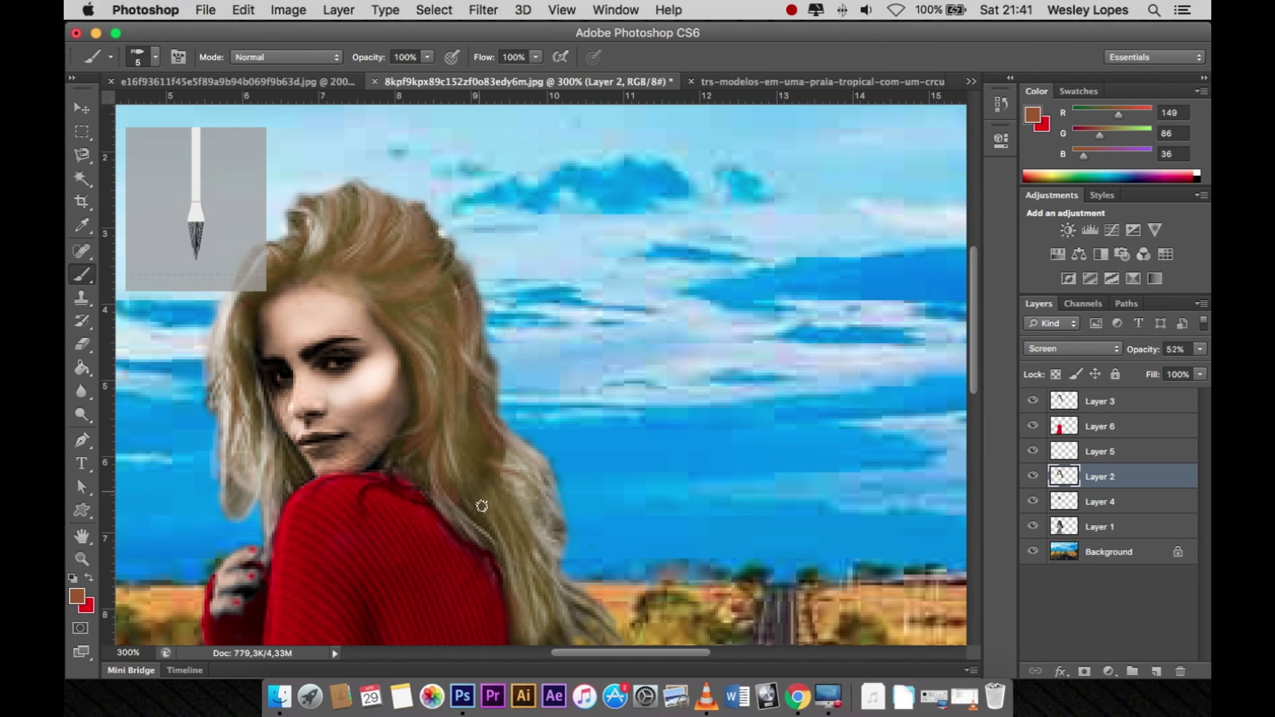
pyautogui.scroll(-5, 550, 585)
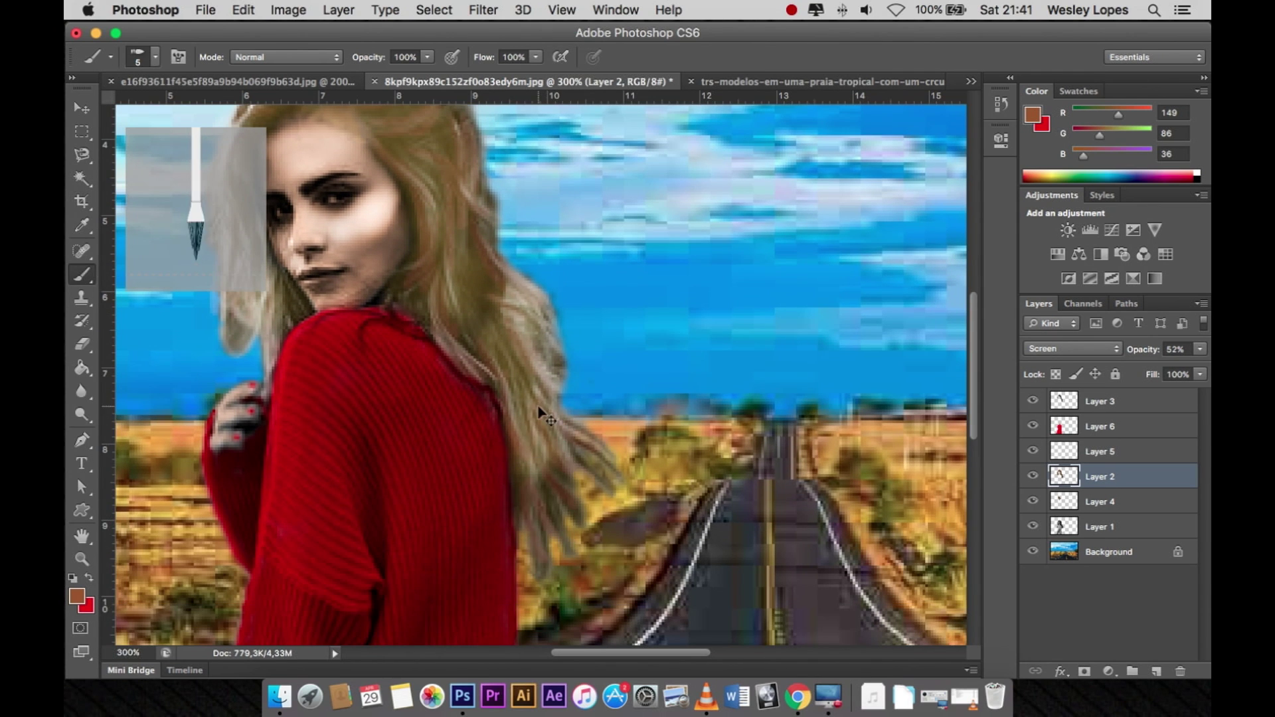
pyautogui.scroll(-2, 539, 410)
pyautogui.scroll(2, 532, 412)
pyautogui.scroll(1, 424, 416)
# - Try a black stroke across the hair, then undo it
pyautogui.click(76, 596)
pyautogui.click(1091, 187)
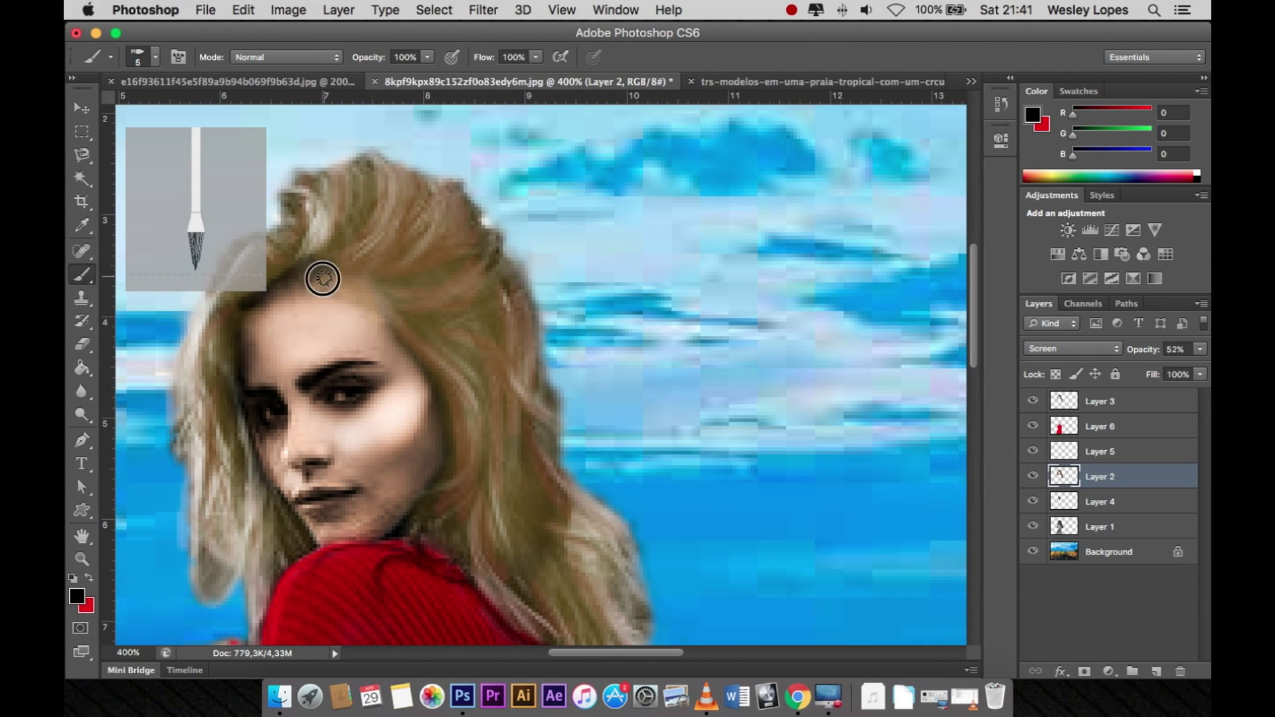
pyautogui.moveTo(376, 292); pyautogui.dragTo(451, 313)
pyautogui.hotkey('ctrl', 'z')
pyautogui.scroll(-1, 305, 270)
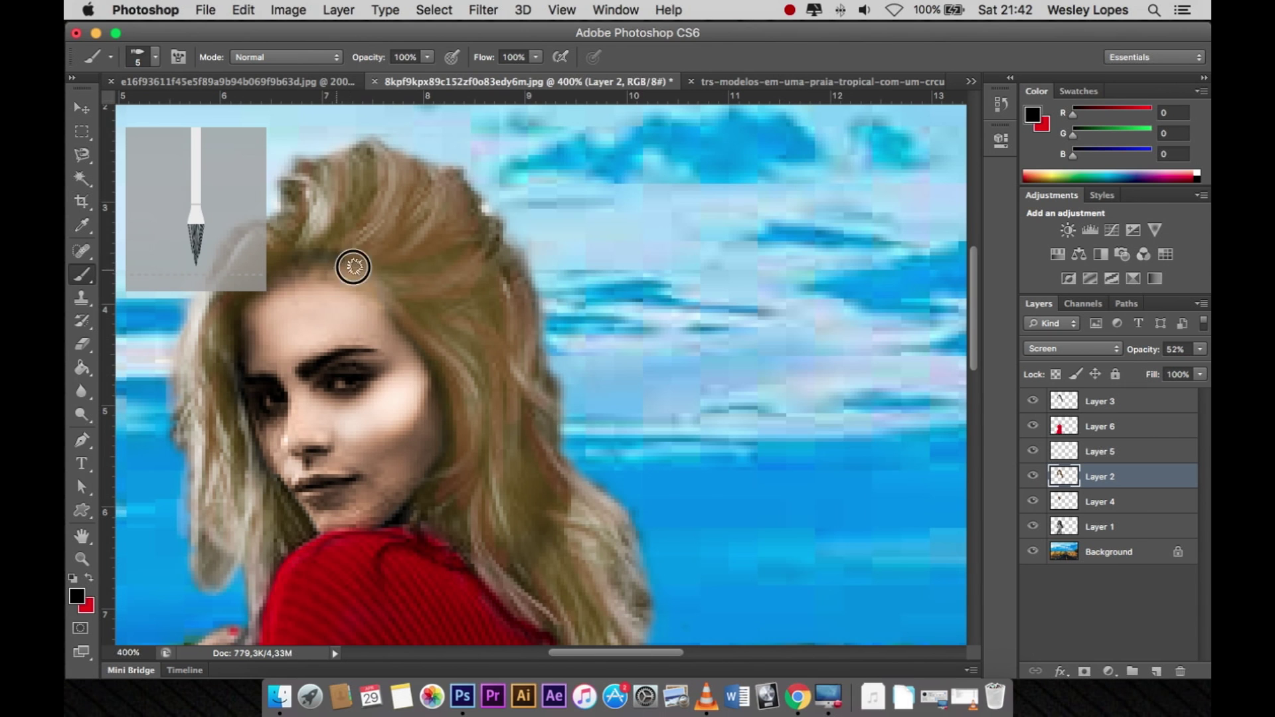
pyautogui.scroll(-2, 603, 292)
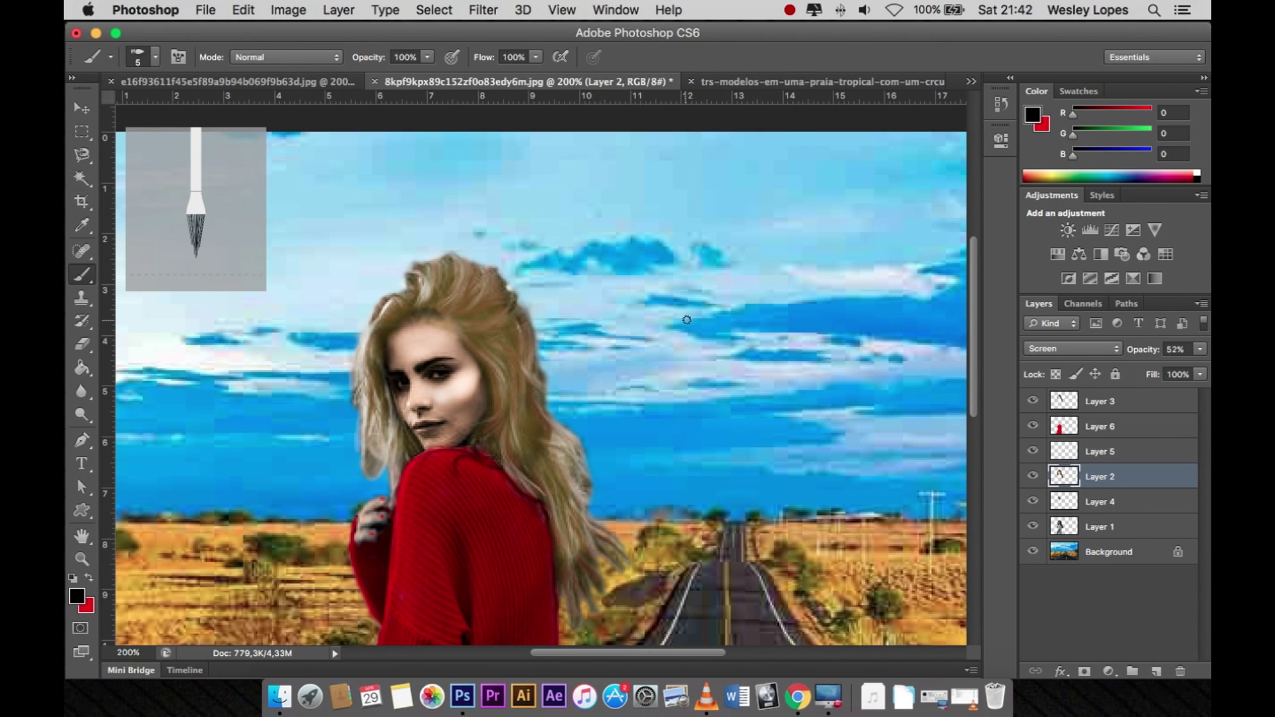
pyautogui.scroll(-1, 686, 319)
# - Group the woman's layers into Group 1 and move her to the right side of the road
pyautogui.press('v')
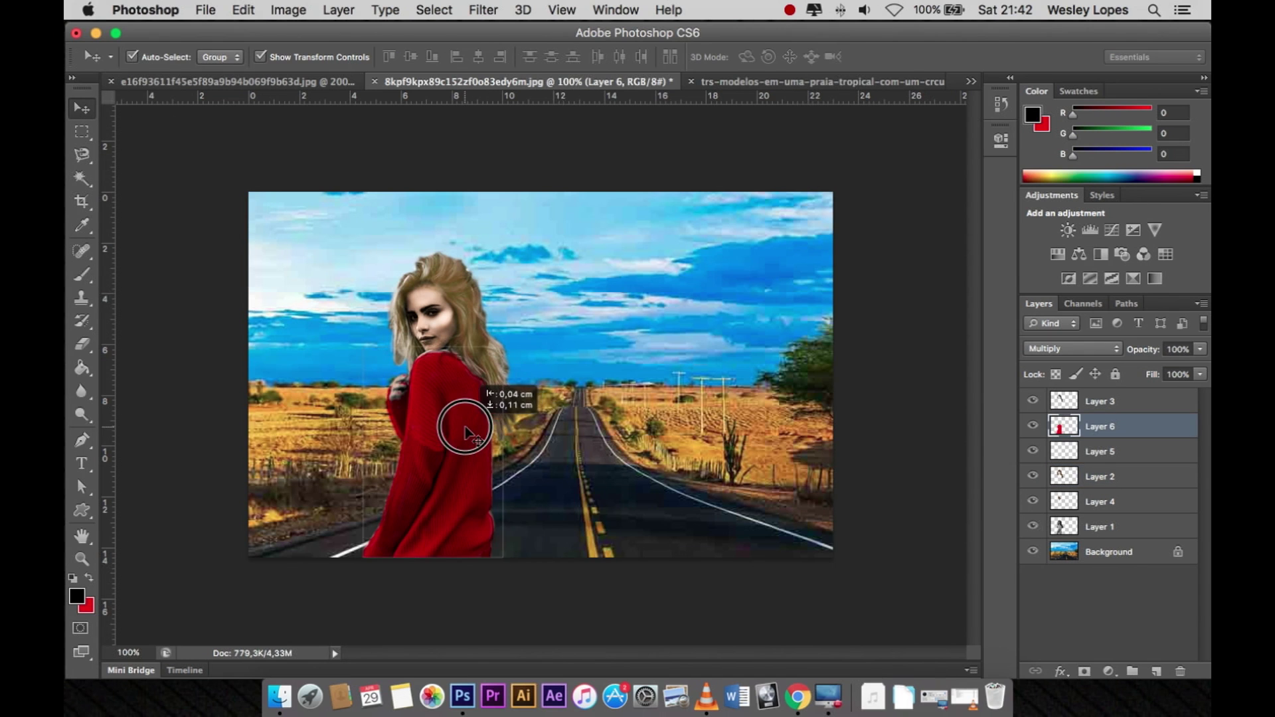
pyautogui.click(1128, 527)
pyautogui.hotkey('ctrl', 'g')
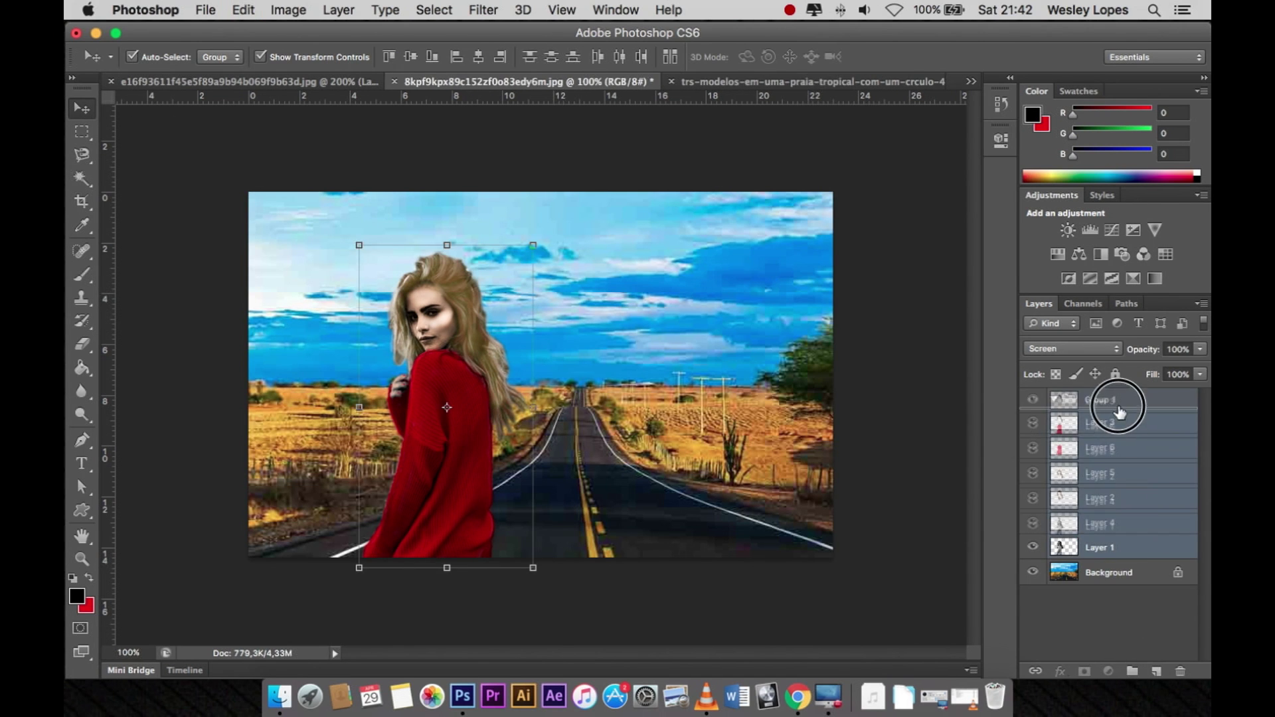
pyautogui.click(1115, 400)
pyautogui.moveTo(455, 426)
pyautogui.mouseDown()
pyautogui.moveTo(508, 445)
pyautogui.moveTo(325, 427)
pyautogui.moveTo(725, 429)
pyautogui.mouseUp()
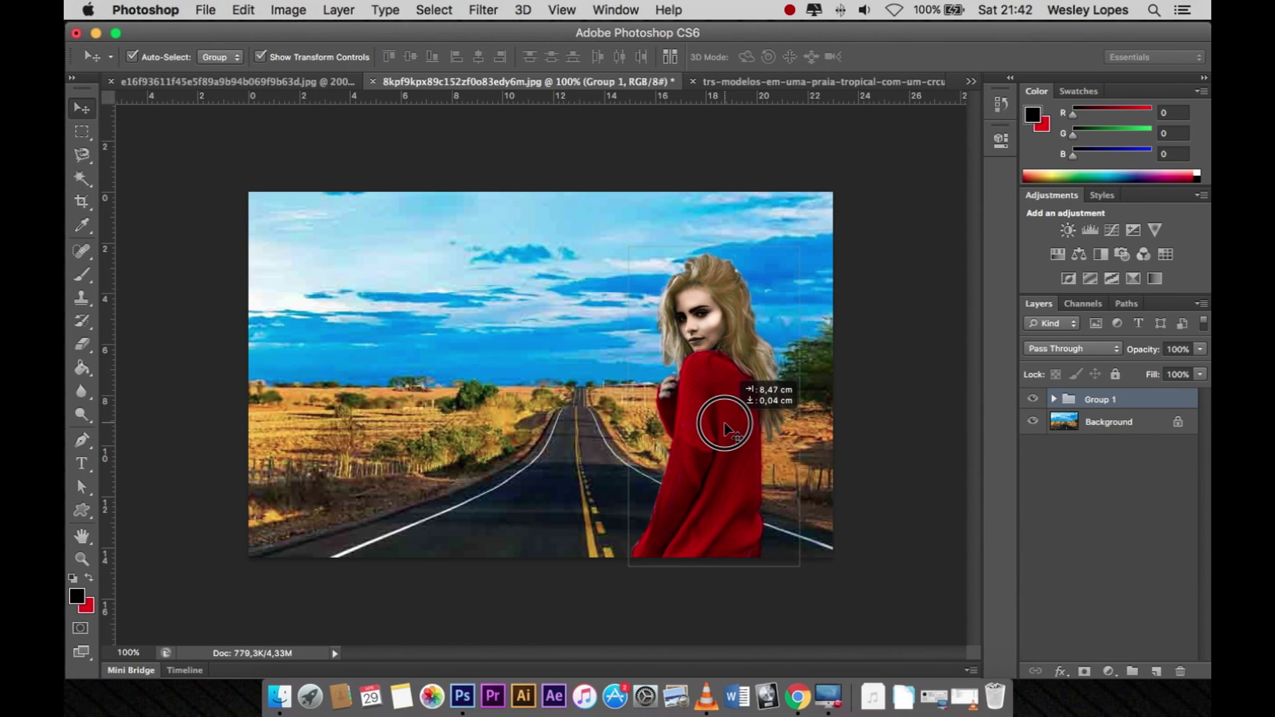
pyautogui.click(915, 477)
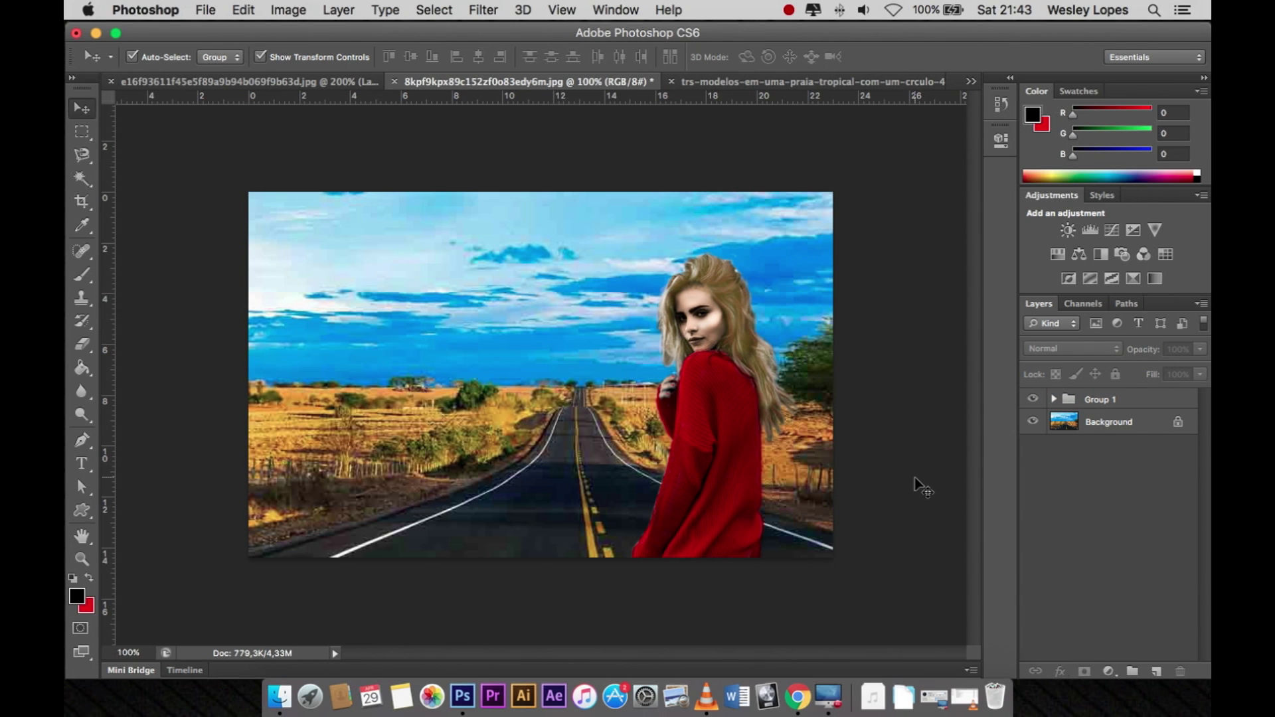
# - Deepen the Background layer's contrast with a two-point Curves adjustment
pyautogui.click(1117, 425)
pyautogui.click(269, 10)
pyautogui.click(484, 79)
pyautogui.moveTo(923, 323)
pyautogui.mouseDown()
pyautogui.moveTo(923, 367)
pyautogui.moveTo(917, 354)
pyautogui.mouseUp()
pyautogui.moveTo(965, 284)
pyautogui.mouseDown()
pyautogui.moveTo(919, 350)
pyautogui.moveTo(939, 330)
pyautogui.mouseUp()
pyautogui.click(926, 328)
pyautogui.press('Return')
# - Expand Group 1 and select Layer 3 inside it
pyautogui.press('v')
pyautogui.click(1102, 399)
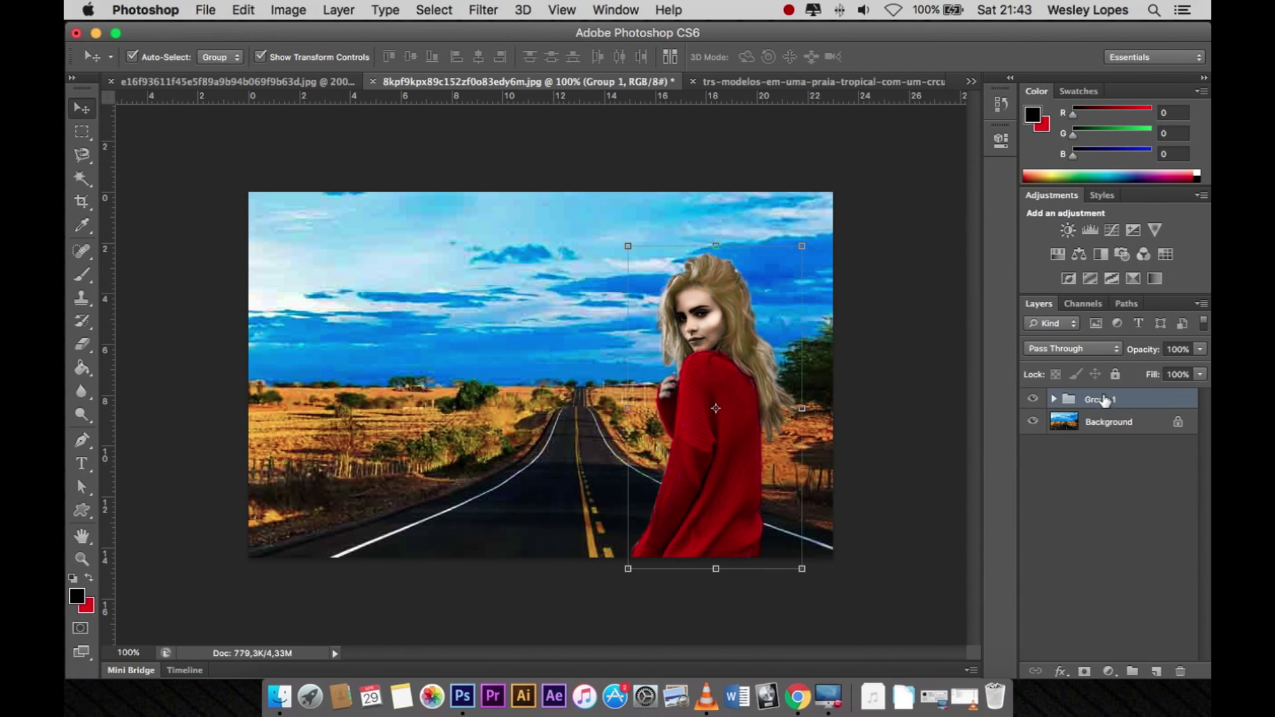
pyautogui.click(289, 10)
pyautogui.click(1054, 399)
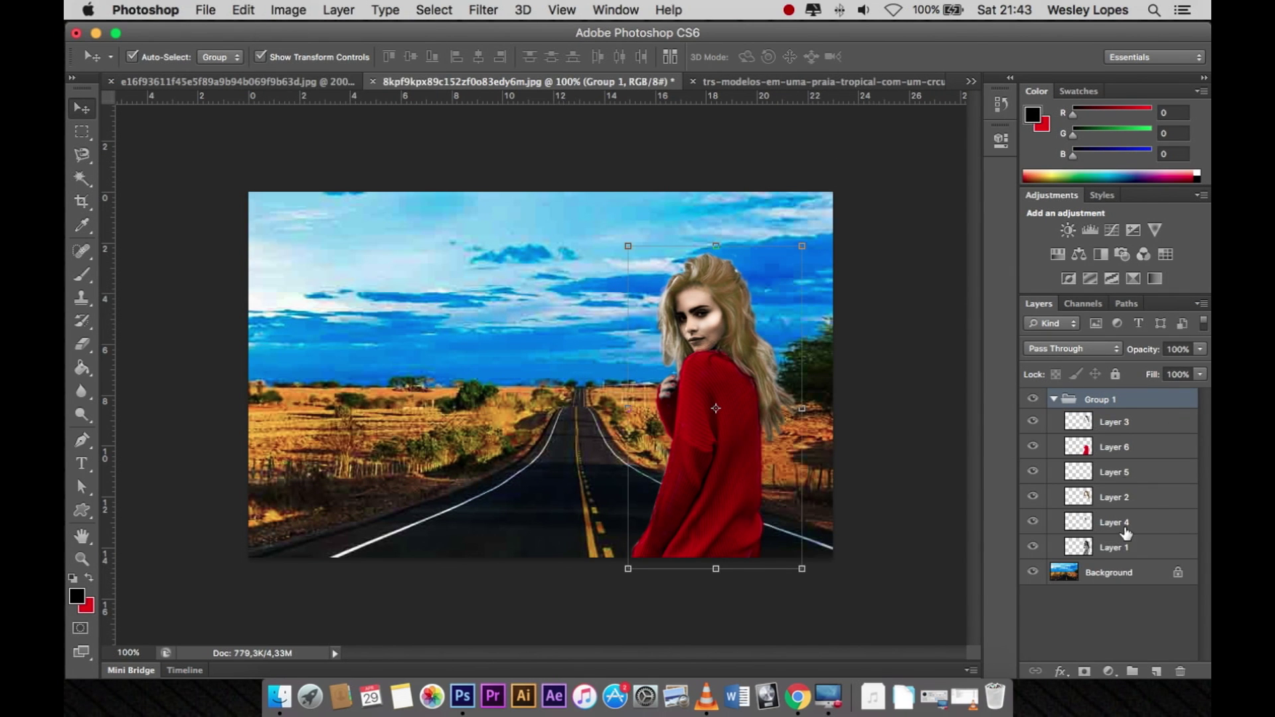
pyautogui.click(1114, 423)
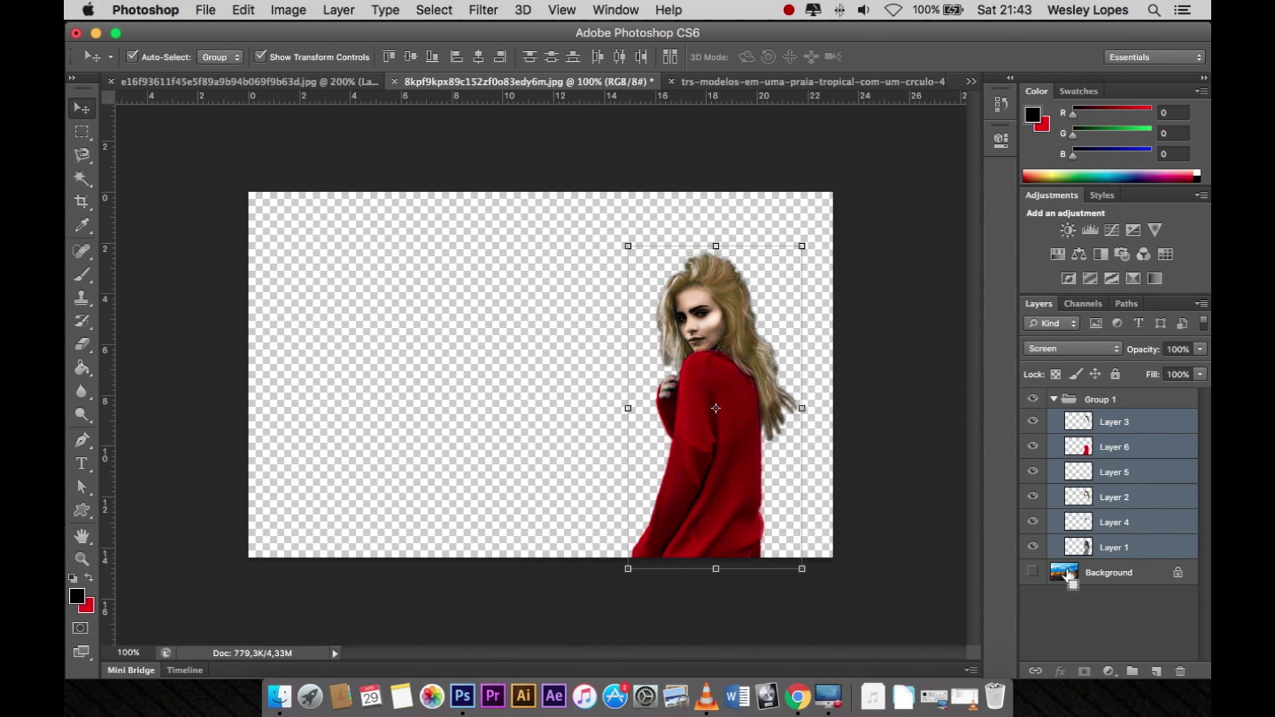
# - Apply an S-shaped Curves adjustment that darkens the woman's shadows and brightens her upper tones
pyautogui.click(1033, 426)
pyautogui.click(288, 9)
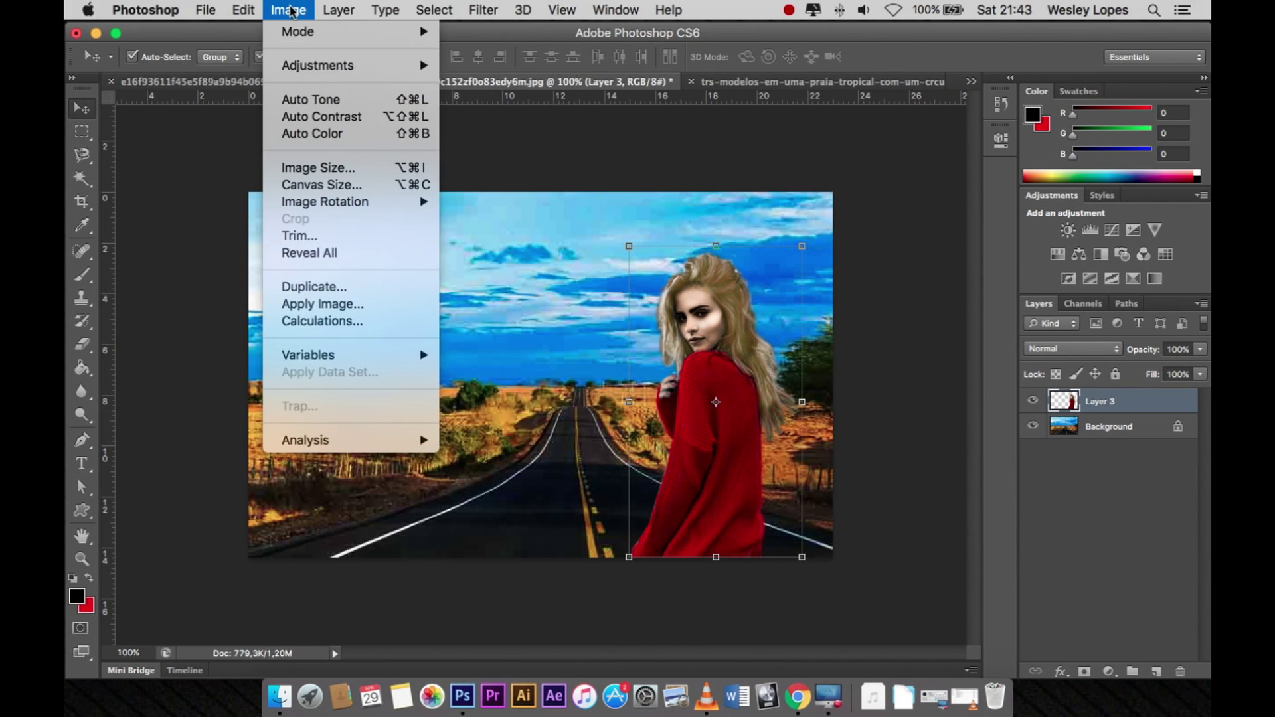
pyautogui.click(516, 99)
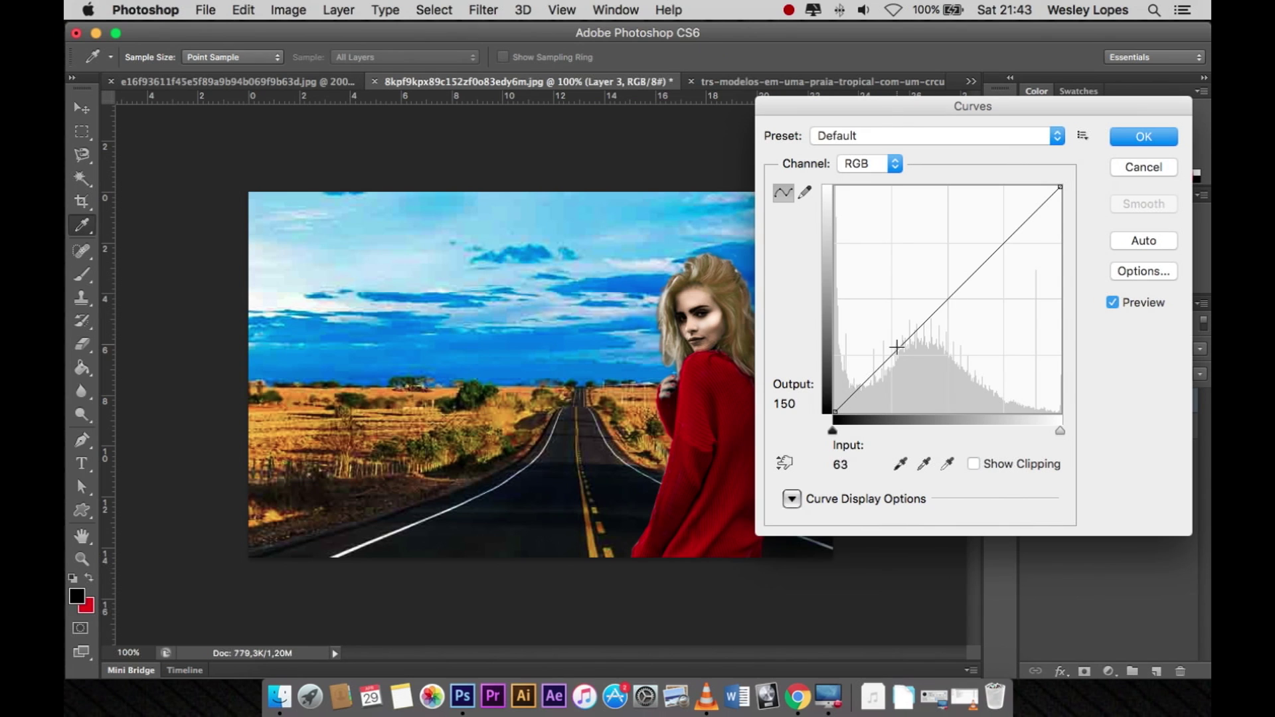
pyautogui.moveTo(900, 274); pyautogui.dragTo(901, 362)
pyautogui.moveTo(966, 285)
pyautogui.mouseDown()
pyautogui.moveTo(981, 269)
pyautogui.moveTo(954, 295)
pyautogui.mouseUp()
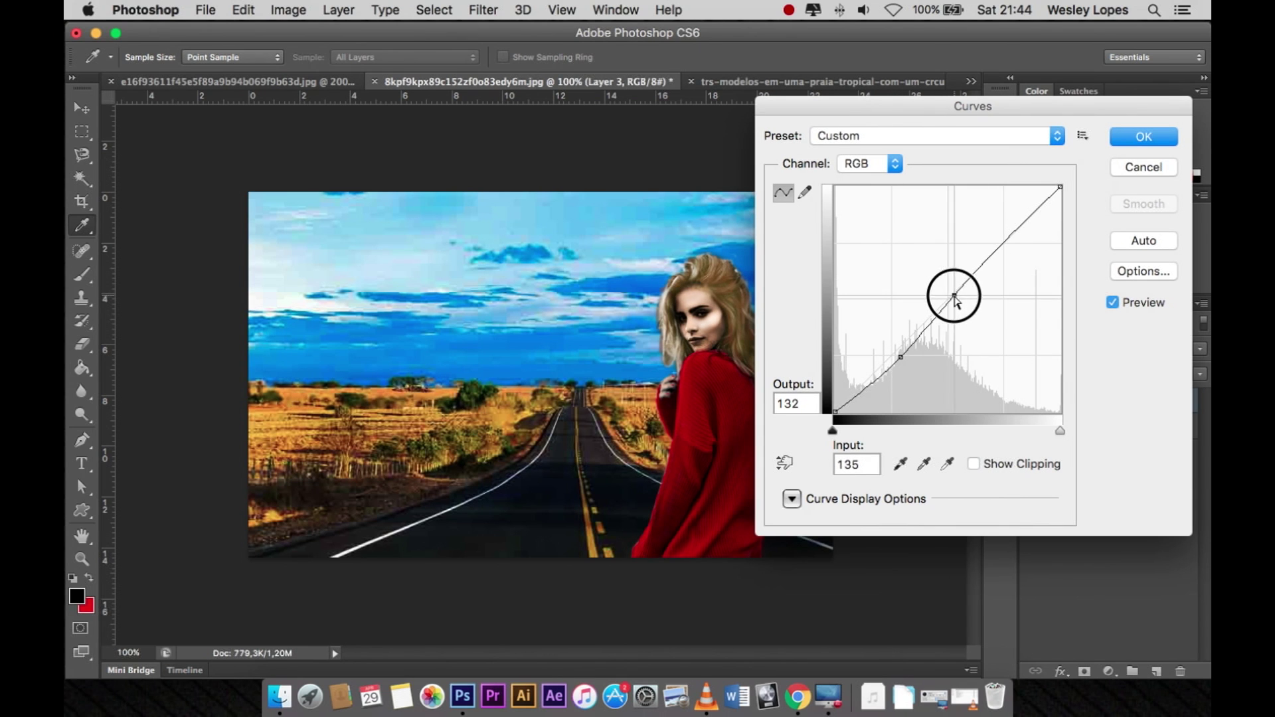
pyautogui.moveTo(901, 357)
pyautogui.mouseDown()
pyautogui.moveTo(887, 365)
pyautogui.moveTo(892, 350)
pyautogui.mouseUp()
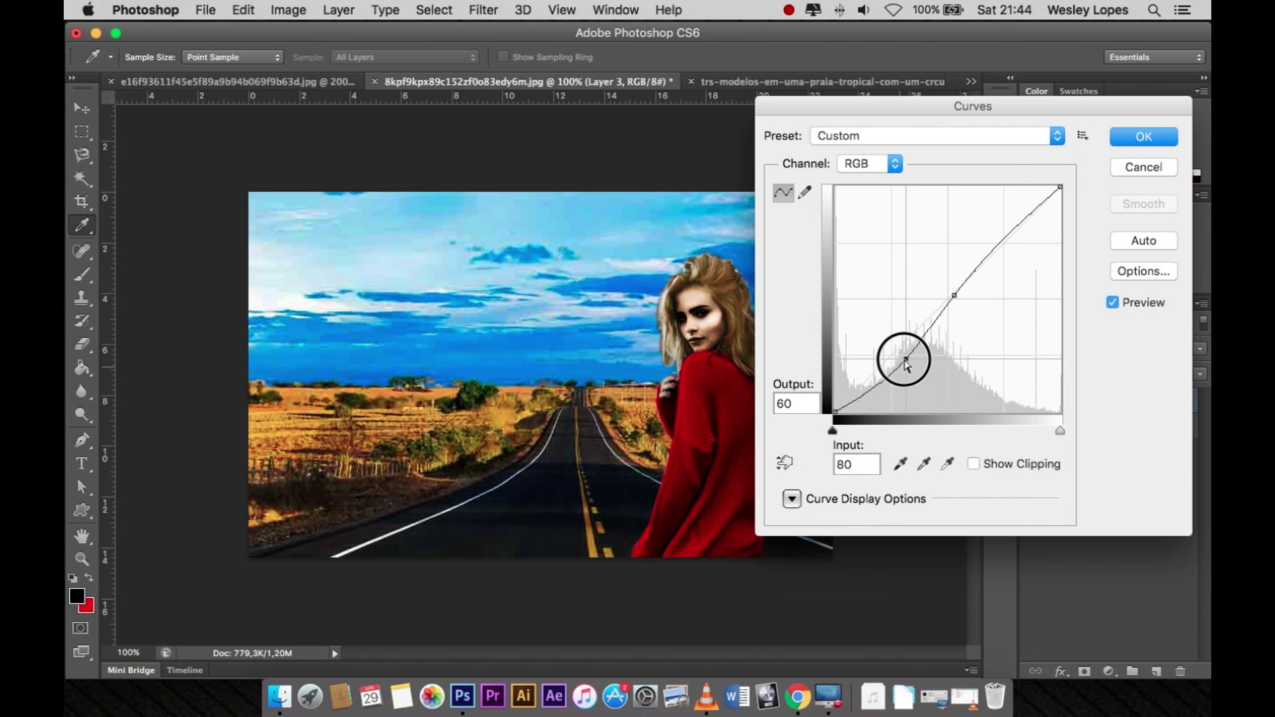
pyautogui.click(1142, 137)
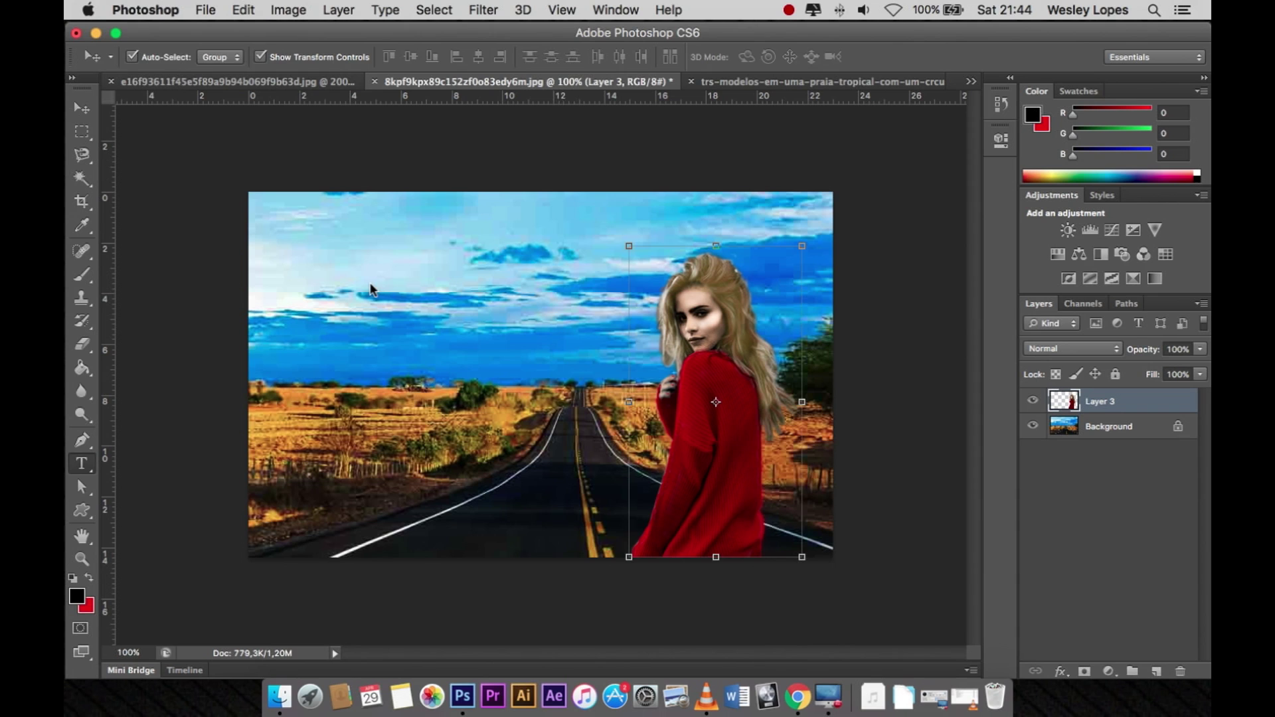
# - Type the headline 'Be Ready for the road' in the sky and shift it right
pyautogui.press('t')
pyautogui.click(319, 279)
pyautogui.write('Be Ready for the road')
pyautogui.hotkey('ctrl', 'Return')
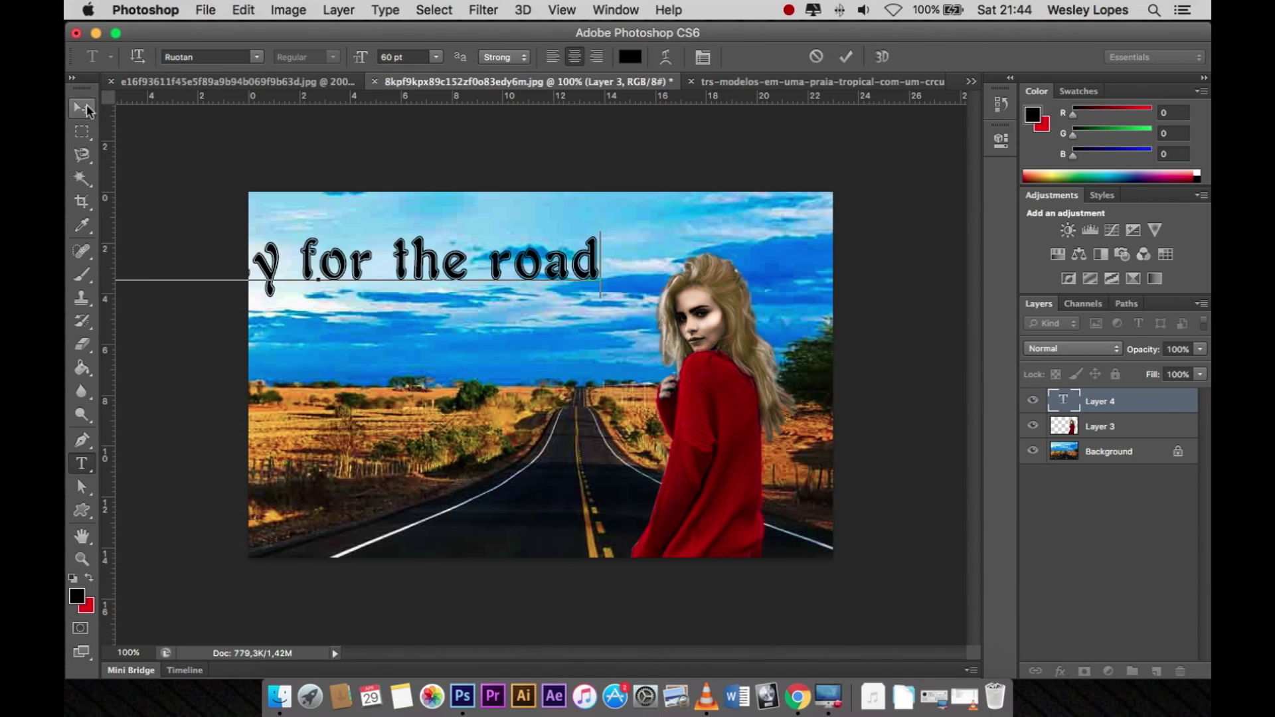
pyautogui.press('v')
pyautogui.moveTo(503, 292); pyautogui.dragTo(670, 273)
# - Resize the headline to 48 pt and nudge it up and right
pyautogui.press('t')
pyautogui.click(797, 235)
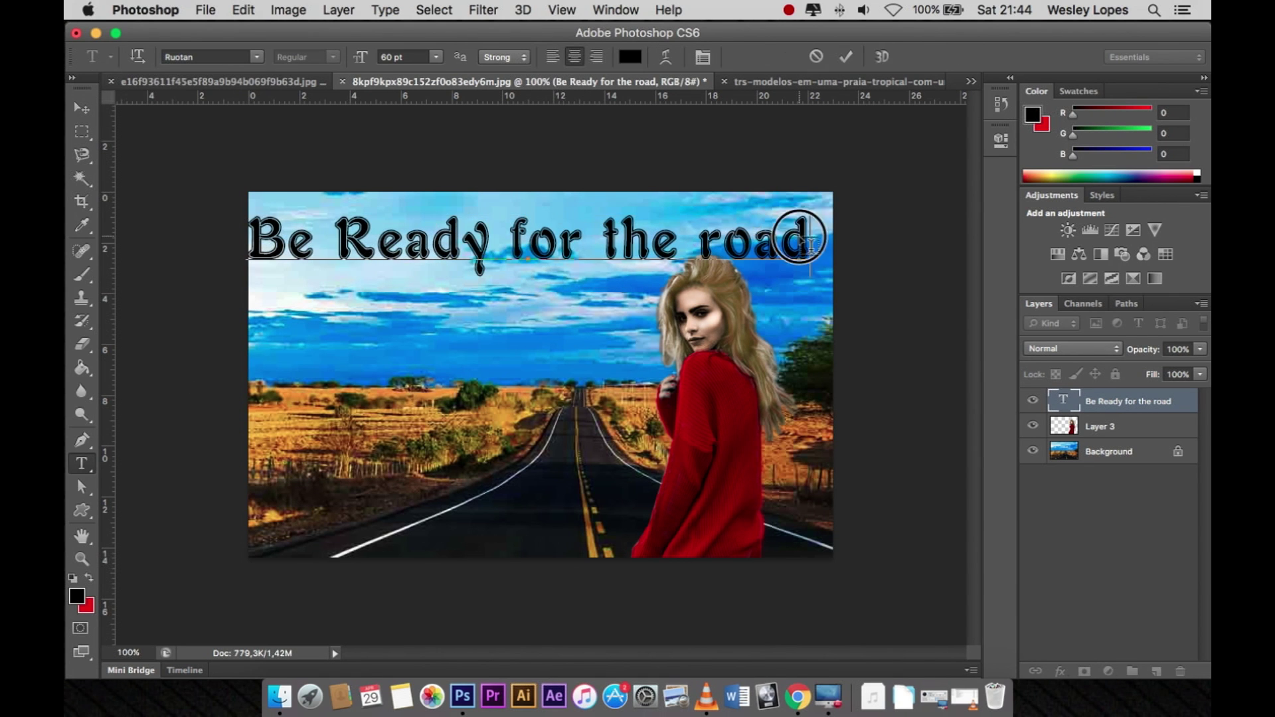
pyautogui.hotkey('ctrl', 'a')
pyautogui.click(436, 57)
pyautogui.click(419, 208)
pyautogui.click(436, 57)
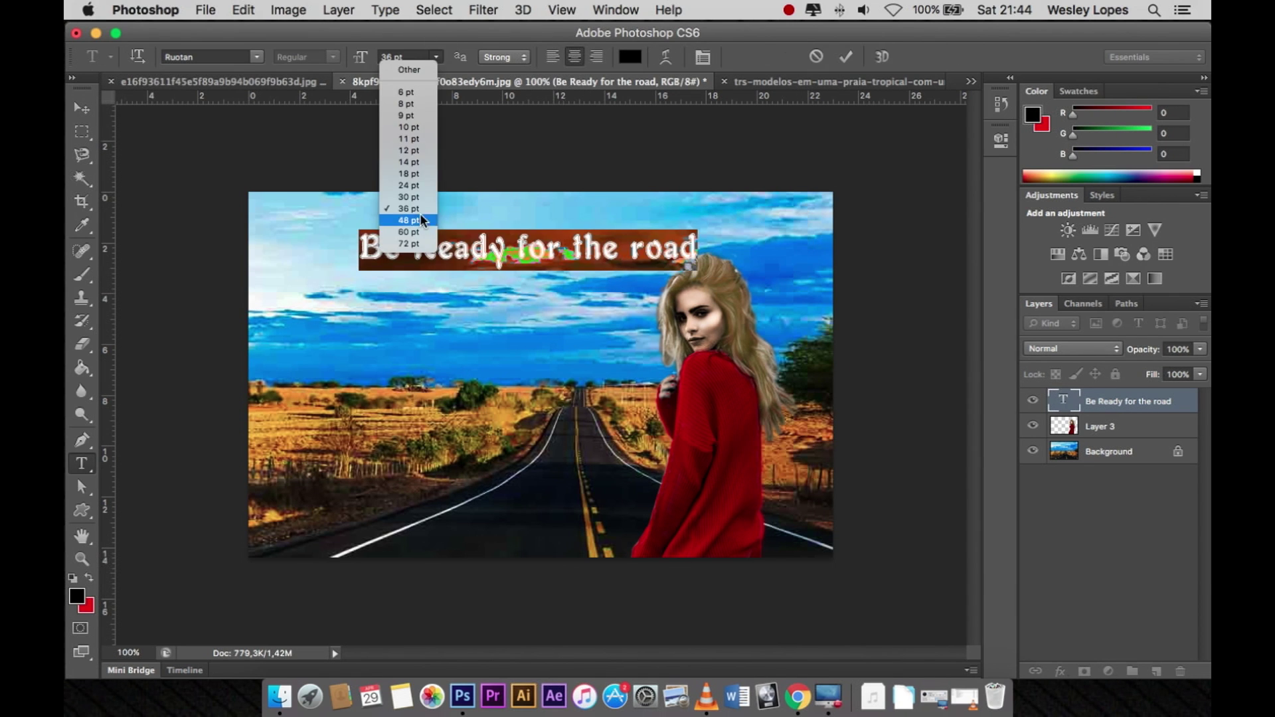
pyautogui.click(418, 219)
pyautogui.hotkey('ctrl', 'Return')
pyautogui.moveTo(512, 250); pyautogui.dragTo(525, 237)
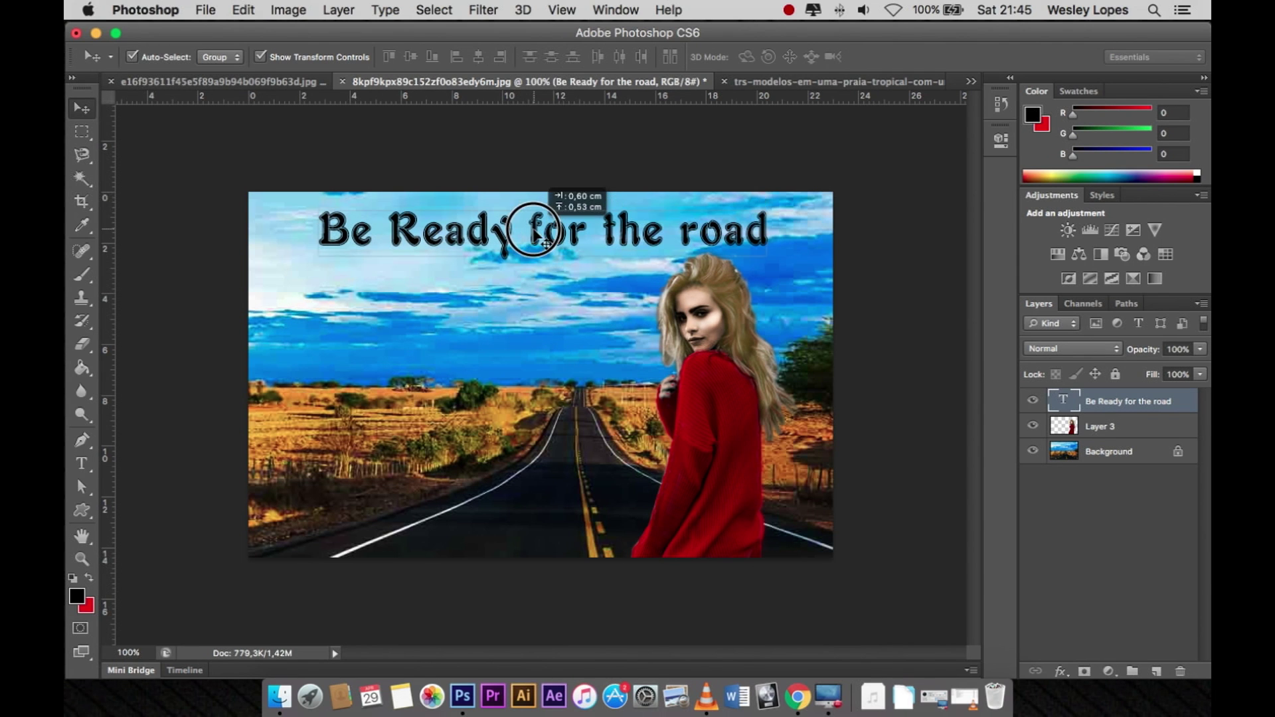
# - Try other fonts on the headline, such as Sacramento and Roboto
pyautogui.click(757, 232)
pyautogui.hotkey('ctrl', 'a')
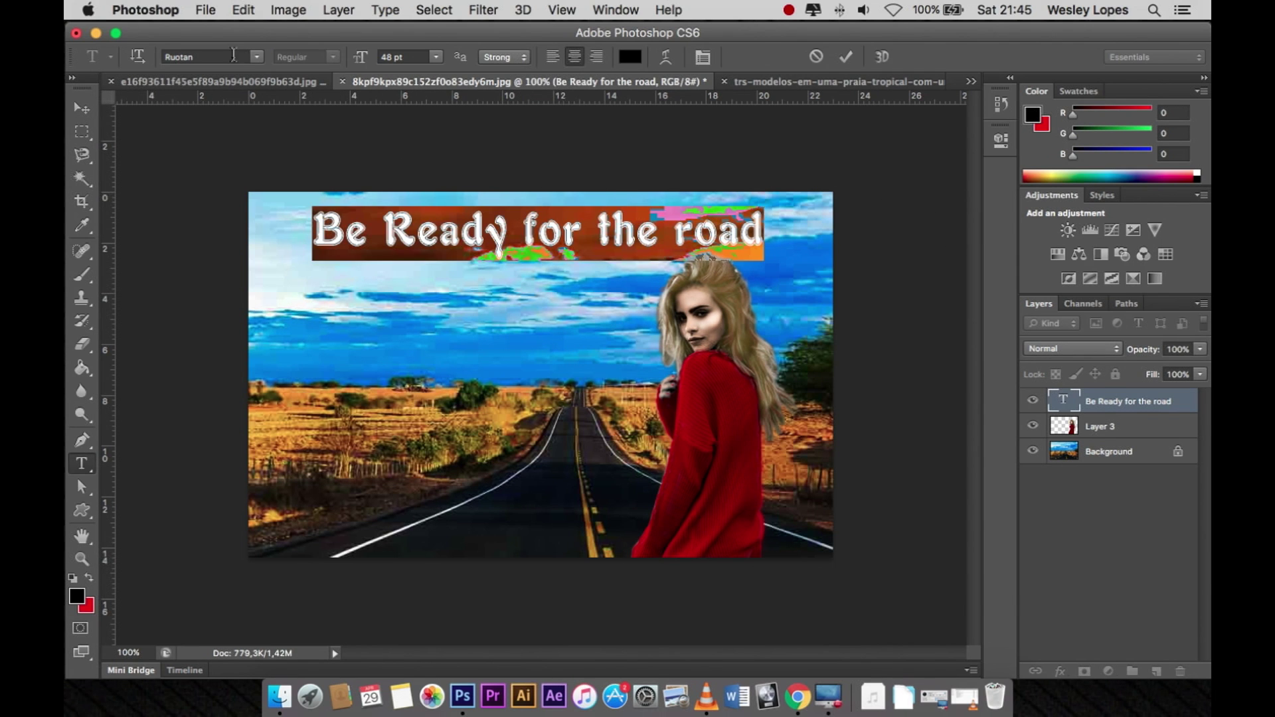
pyautogui.click(256, 57)
pyautogui.click(273, 67)
pyautogui.press('Down')
pyautogui.click(223, 56)
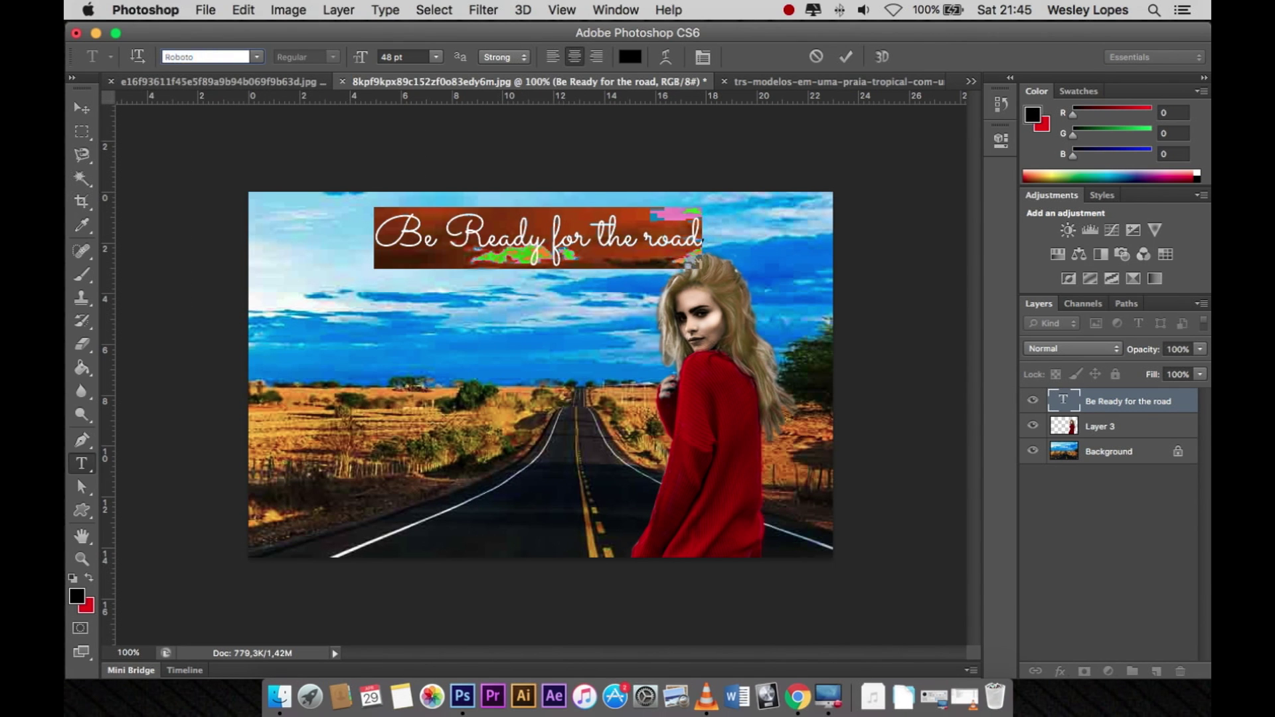
pyautogui.press('Return')
# - Set the headline font to Eager Naturalist
pyautogui.click(257, 57)
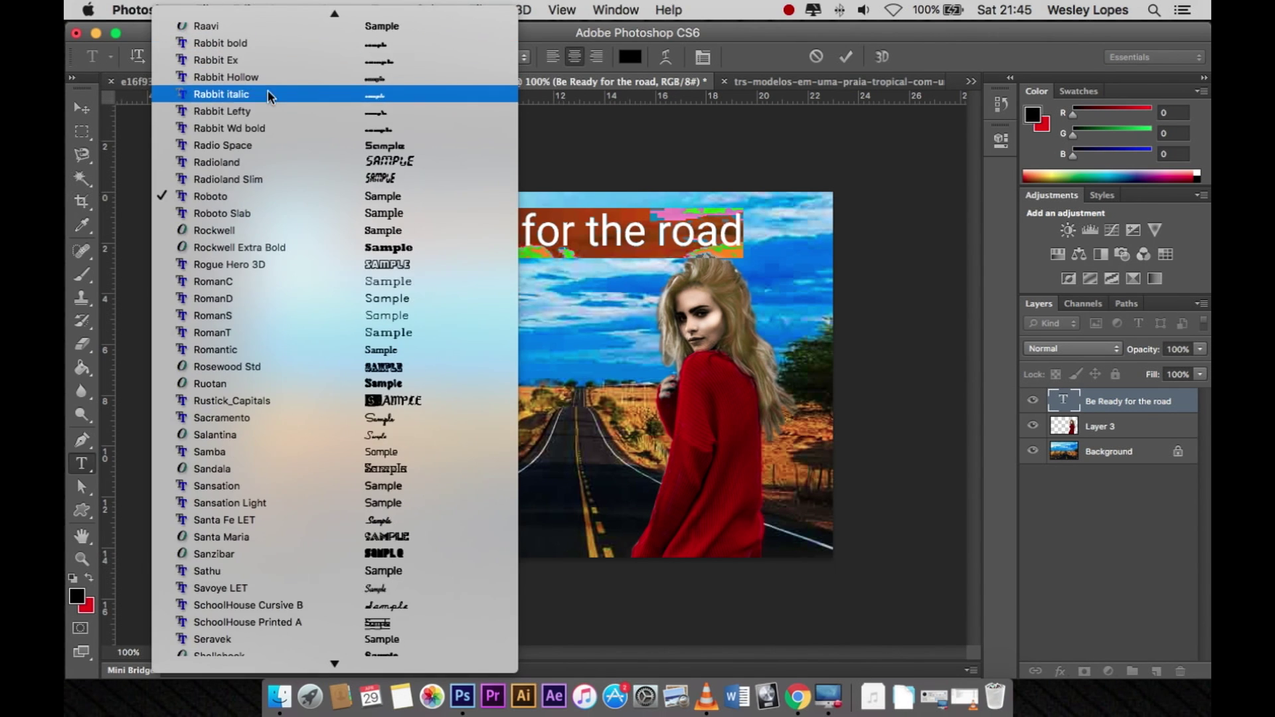
pyautogui.scroll(10, 372, 156)
pyautogui.scroll(10, 375, 166)
pyautogui.scroll(10, 382, 179)
pyautogui.scroll(5, 389, 198)
pyautogui.scroll(10, 388, 198)
pyautogui.scroll(5, 419, 142)
pyautogui.scroll(2, 418, 87)
pyautogui.click(415, 199)
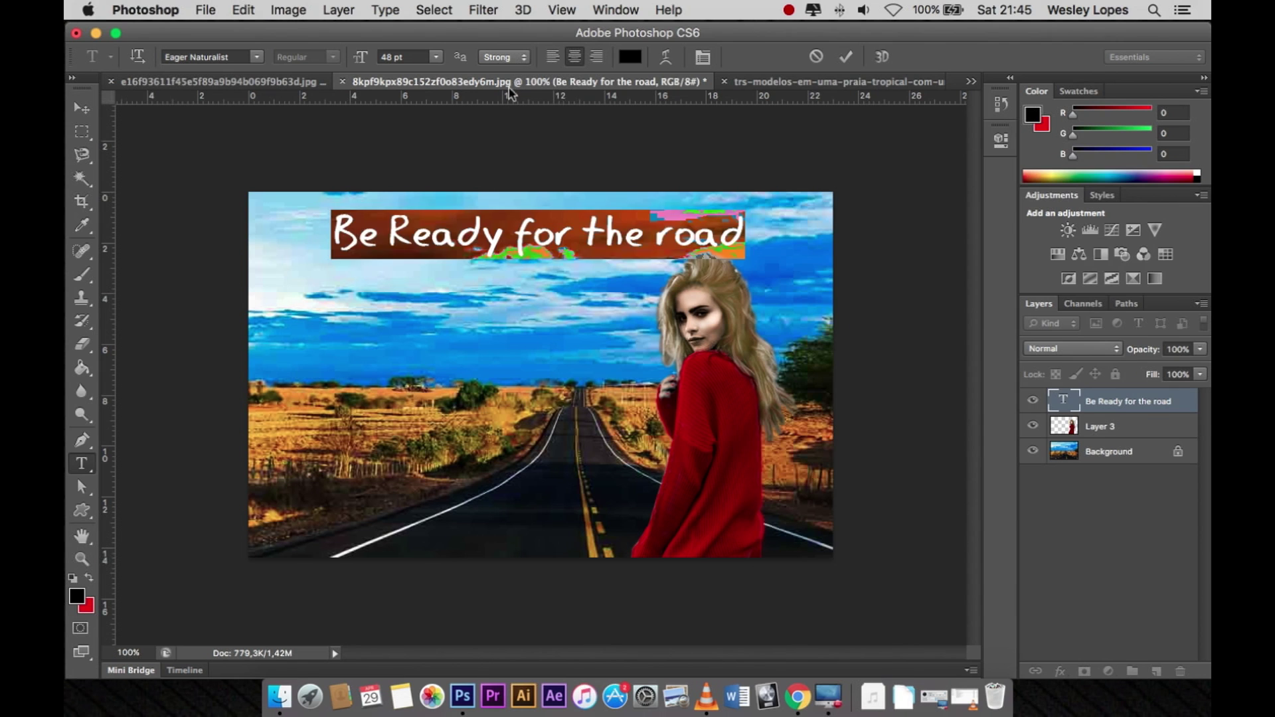
# - Colour the headline dark red (9b0000), shift it slightly left, and open its layer styles
pyautogui.click(630, 56)
pyautogui.click(707, 531)
pyautogui.click(1092, 189)
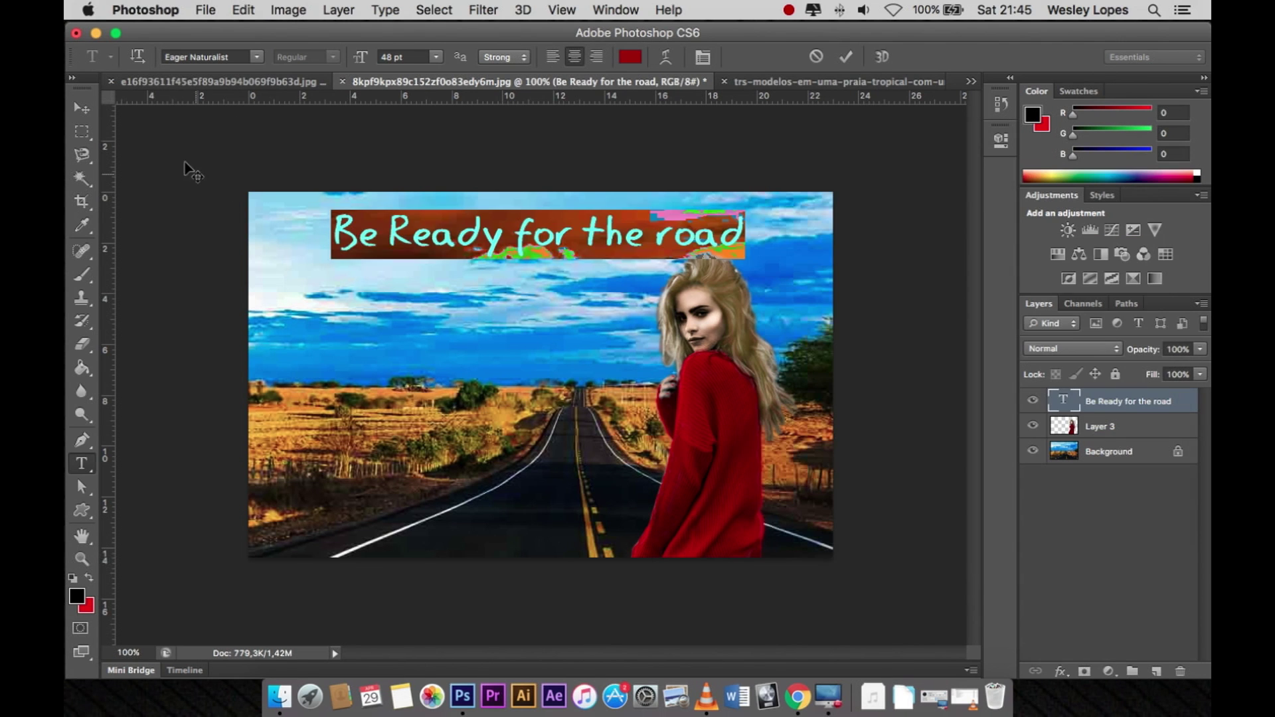
pyautogui.click(82, 109)
pyautogui.moveTo(488, 240); pyautogui.dragTo(452, 239)
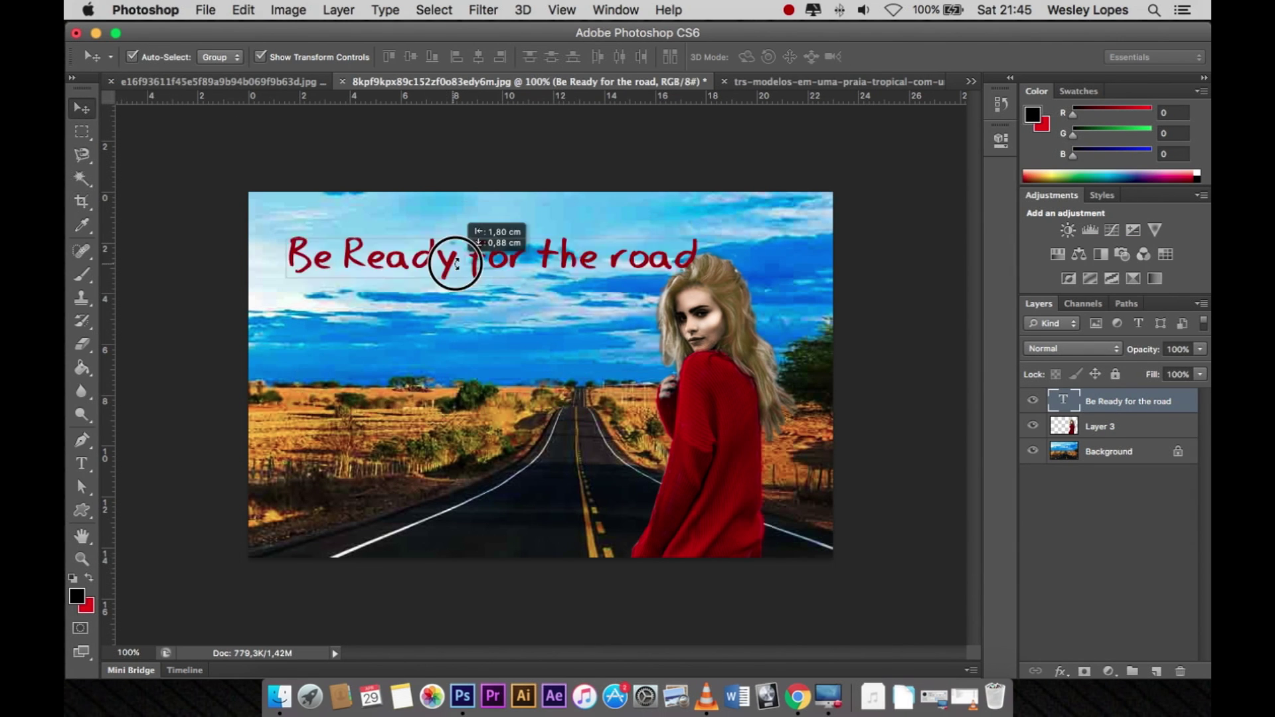
pyautogui.doubleClick(1173, 397)
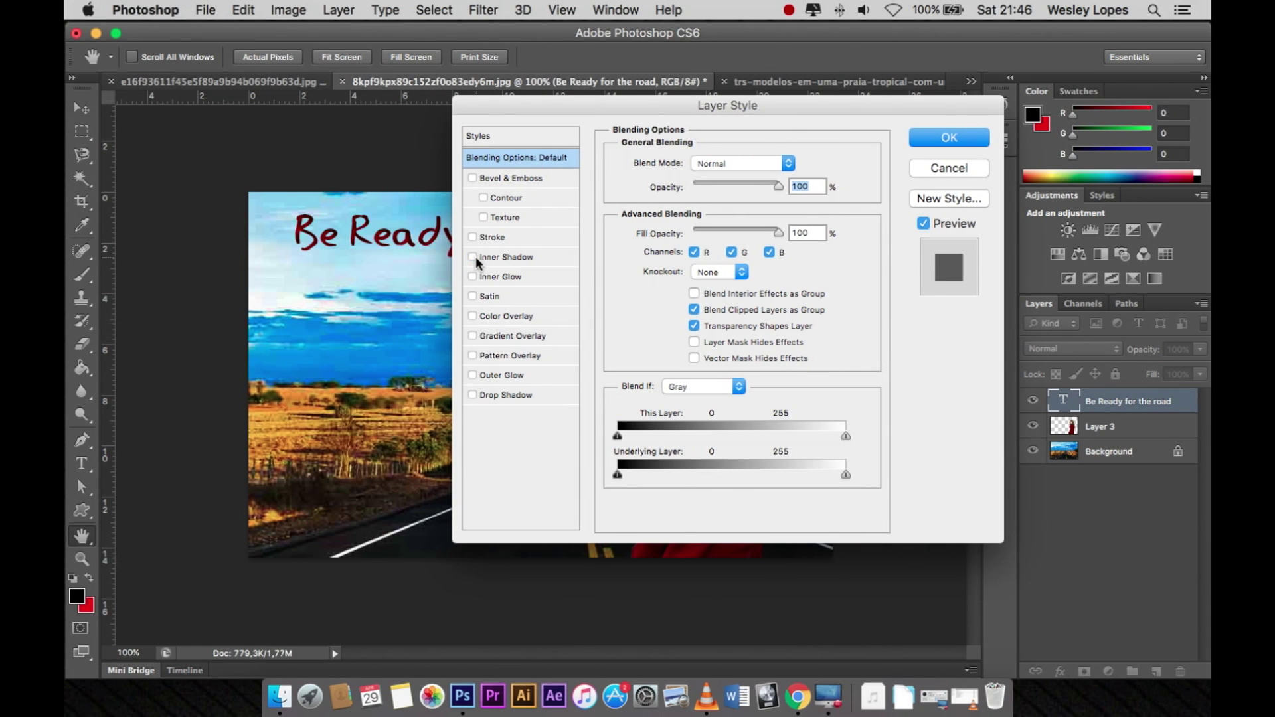
# - Apply Outer Glow and Drop Shadow layer styles to the 'Be Ready for the road' headline
pyautogui.click(473, 375)
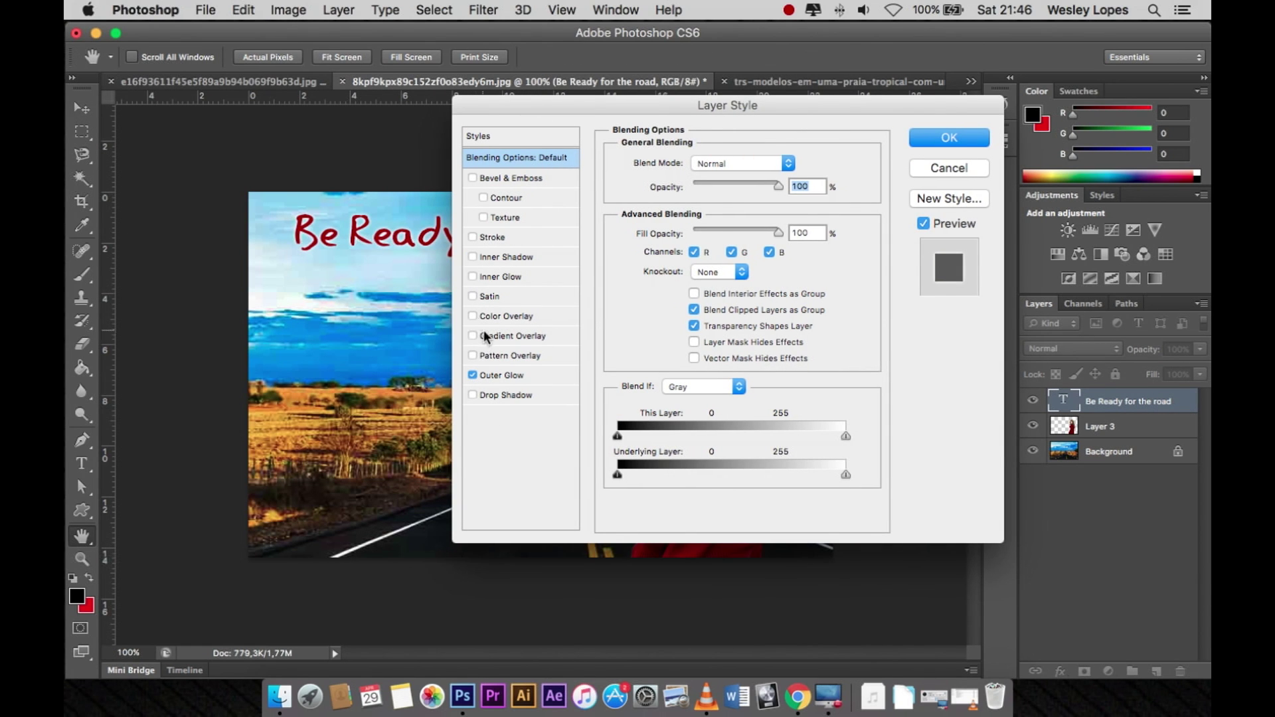
pyautogui.click(473, 395)
pyautogui.click(964, 143)
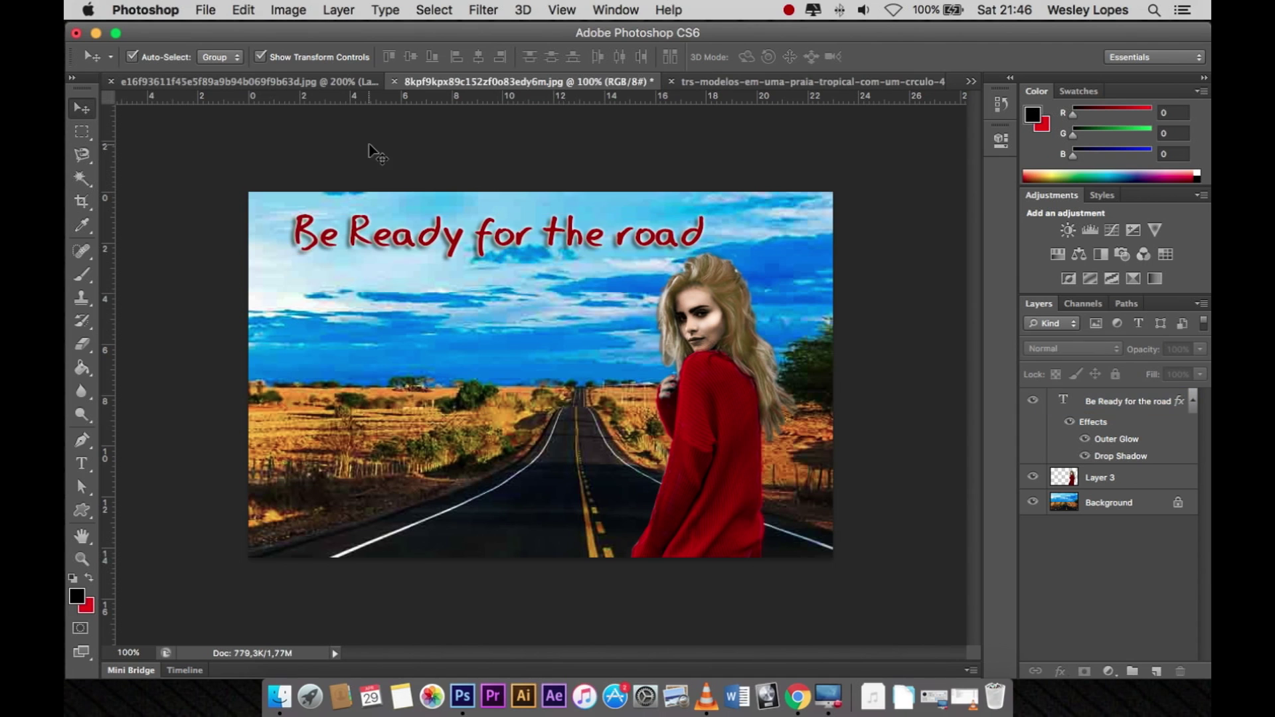
# - Scale the headline down and move it lower in the sky toward the horizon
pyautogui.click(565, 246)
pyautogui.hotkey('ctrl', 't')
pyautogui.moveTo(707, 210); pyautogui.dragTo(583, 236)
pyautogui.press('Return')
pyautogui.moveTo(406, 247)
pyautogui.mouseDown()
pyautogui.moveTo(473, 345)
pyautogui.moveTo(458, 315)
pyautogui.mouseUp()
pyautogui.click(901, 247)
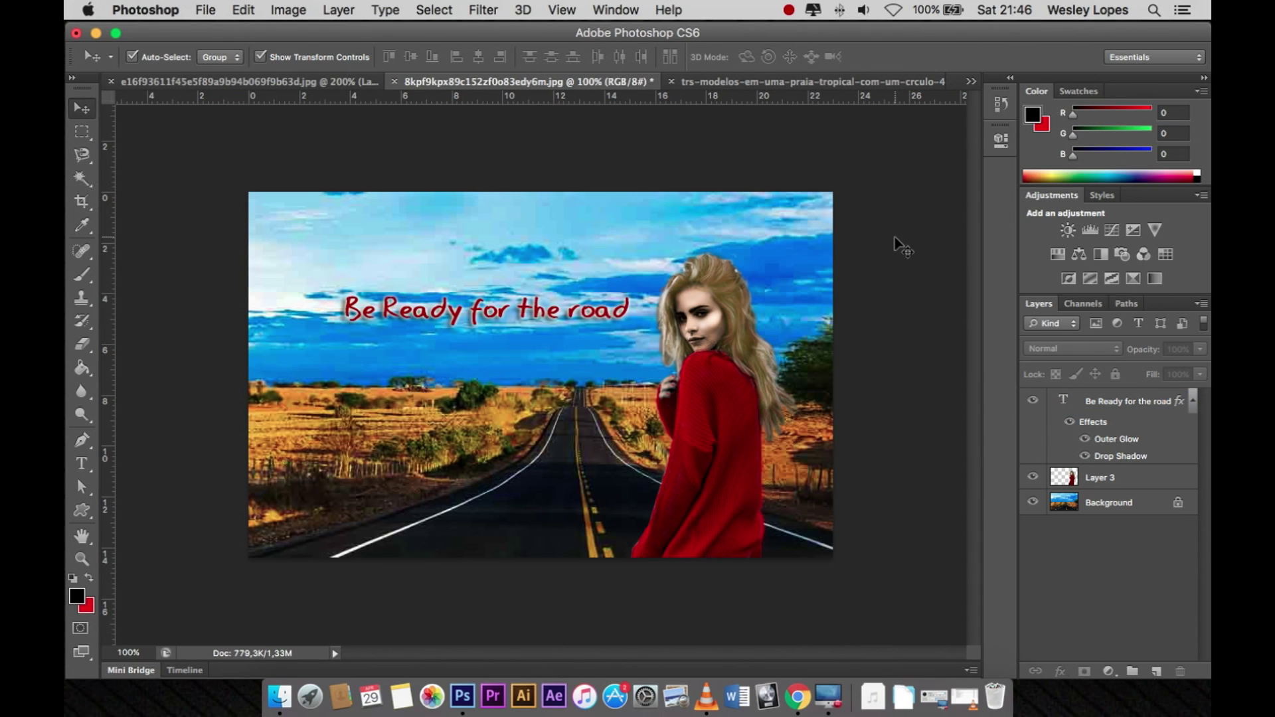